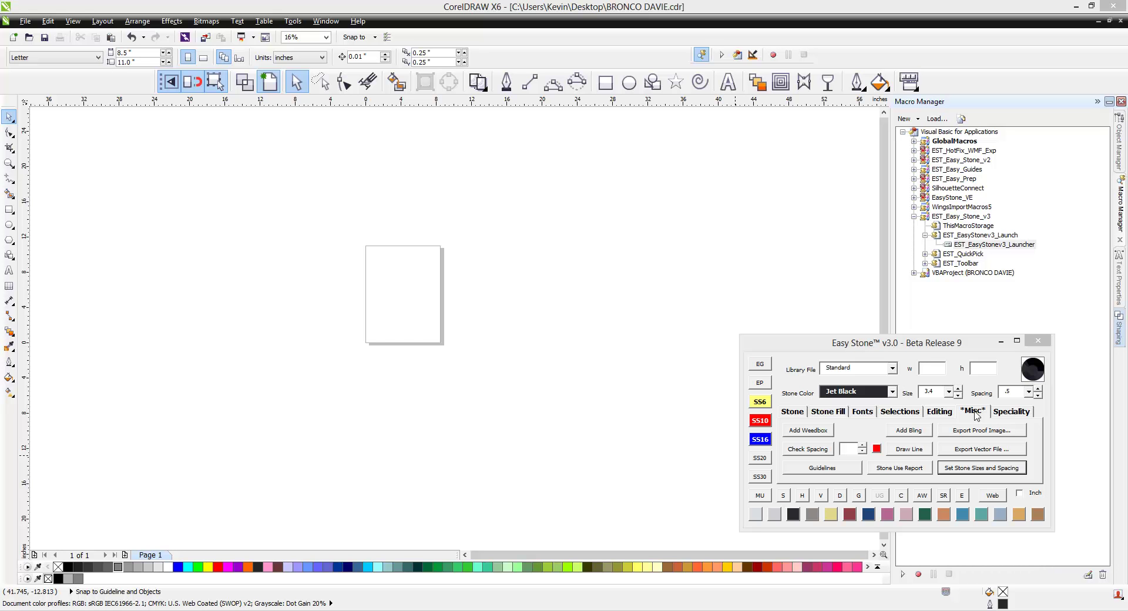
# - From Easy Stone's Misc tab, open the Default Stone Sizes dialog listing SS6 through SS30
pyautogui.click(979, 470)
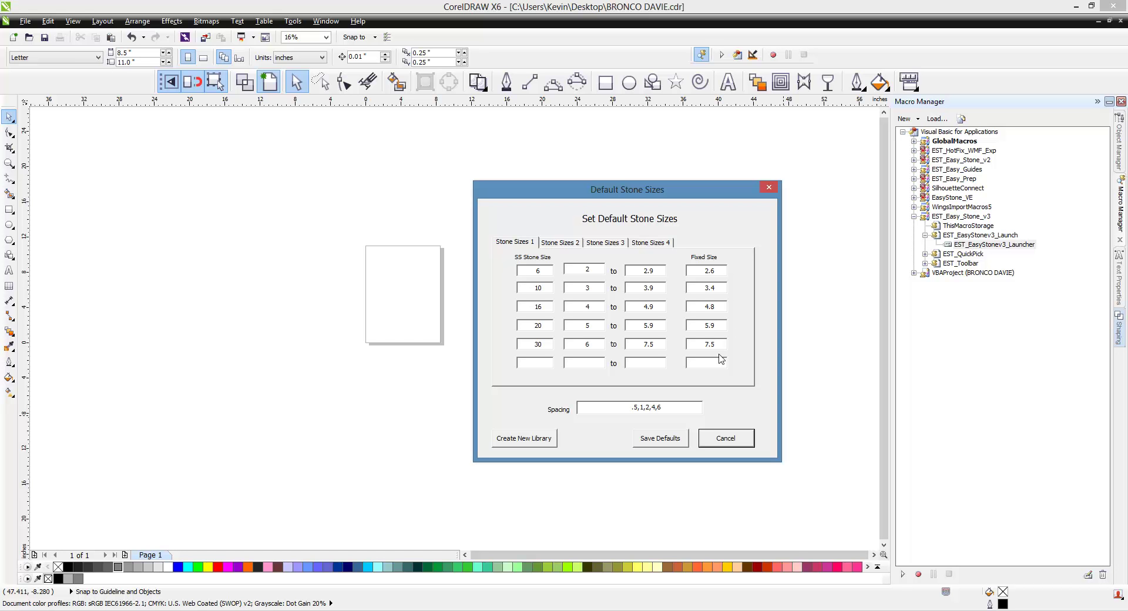
pyautogui.click(720, 289)
pyautogui.click(726, 308)
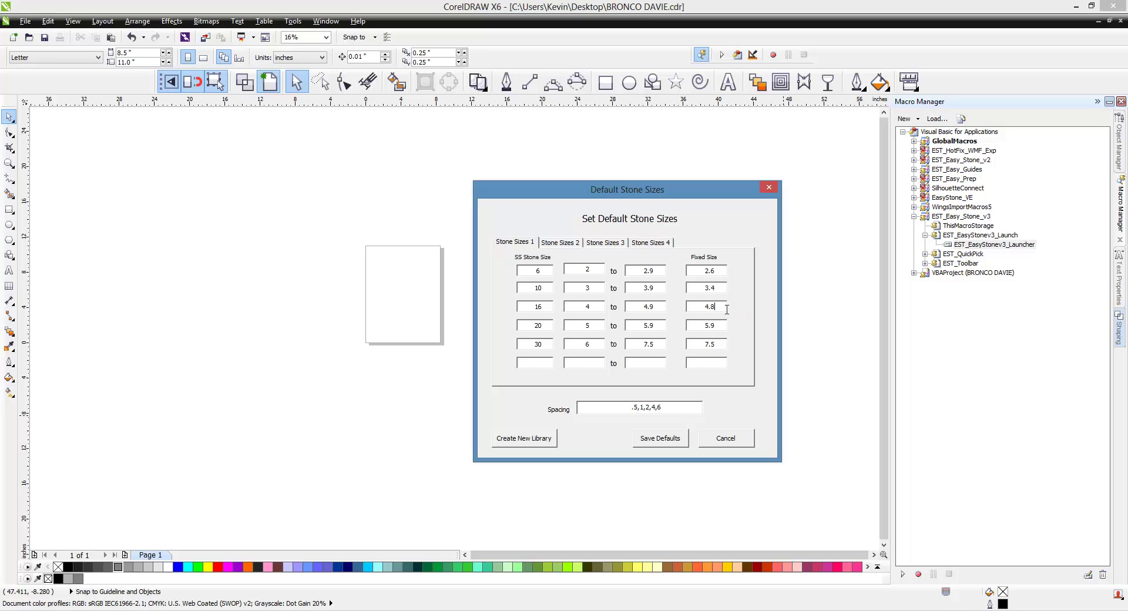
pyautogui.click(723, 345)
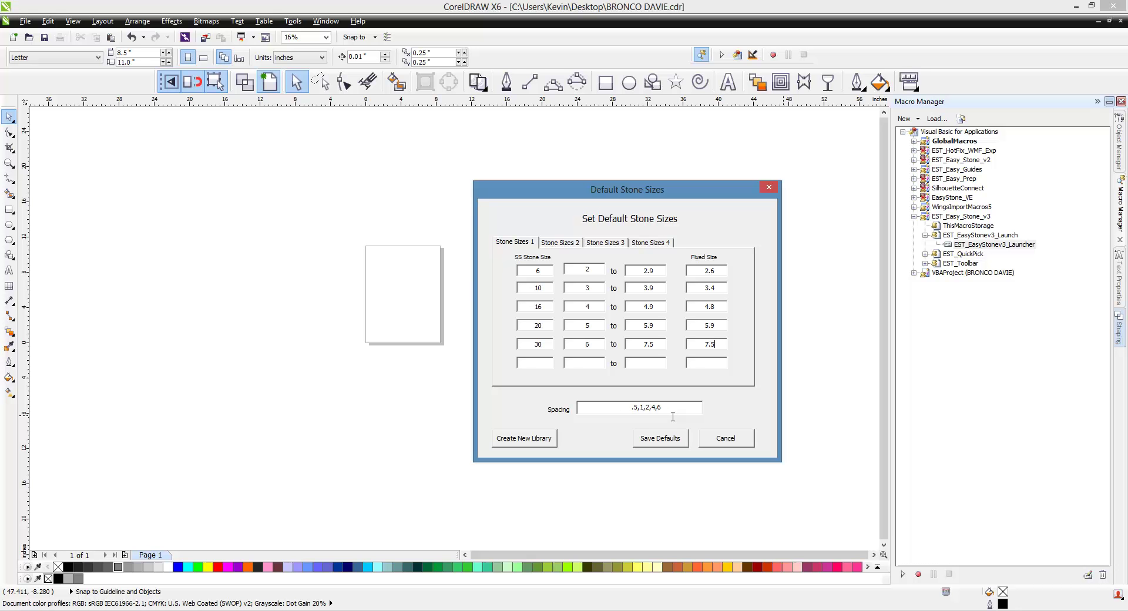
# - Save the stone sizes as defaults, then confirm size 3.4 and spacing .5 remain set
pyautogui.click(668, 444)
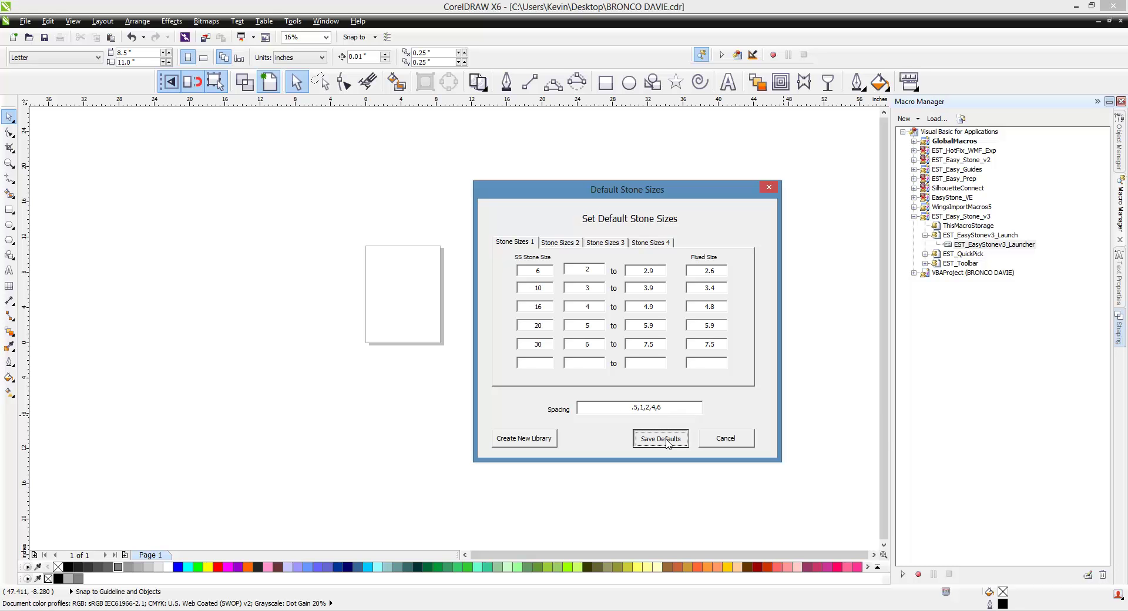
pyautogui.click(598, 337)
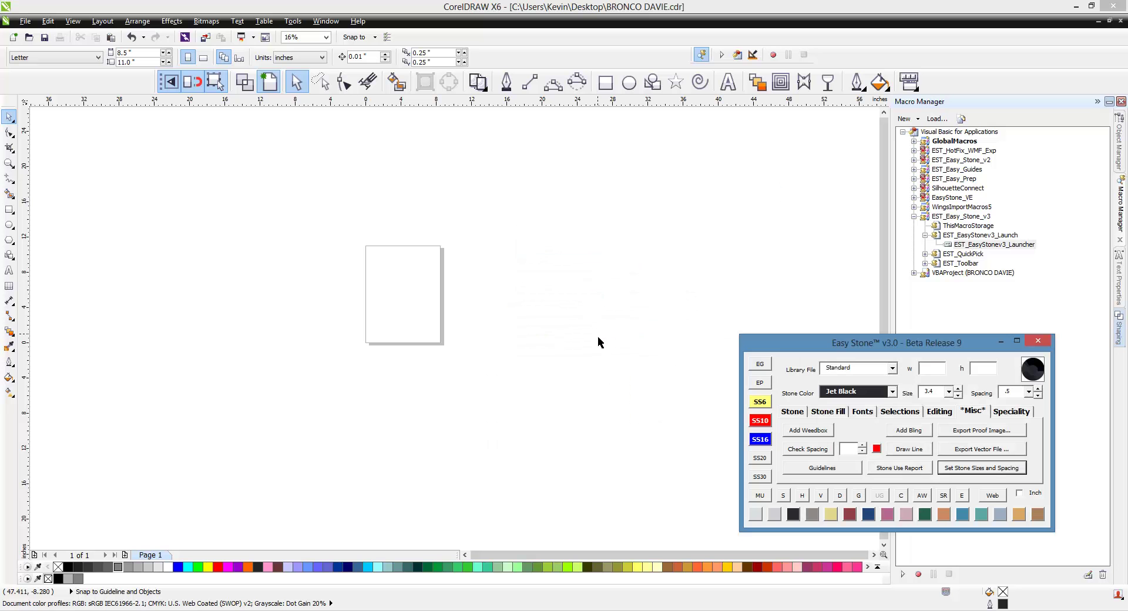
pyautogui.click(947, 391)
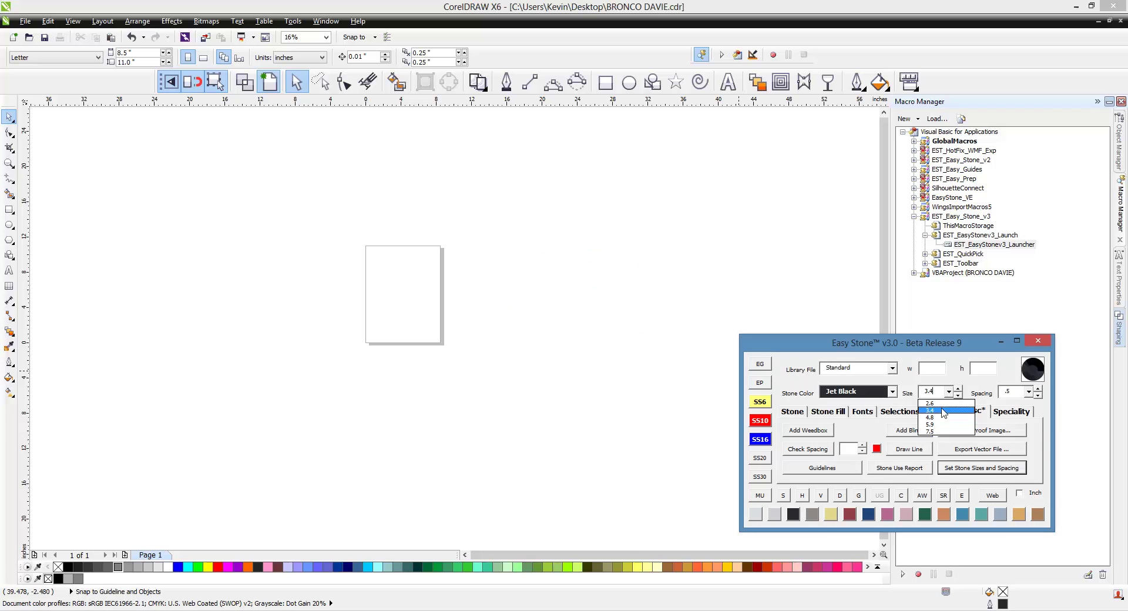
pyautogui.click(1029, 395)
pyautogui.click(1028, 392)
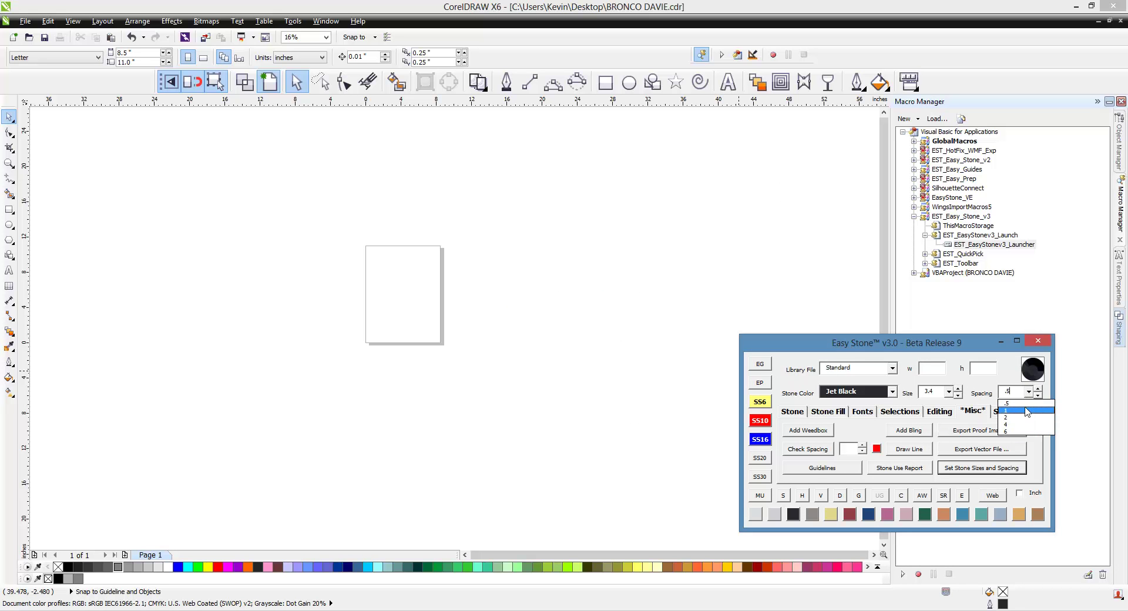
pyautogui.click(979, 390)
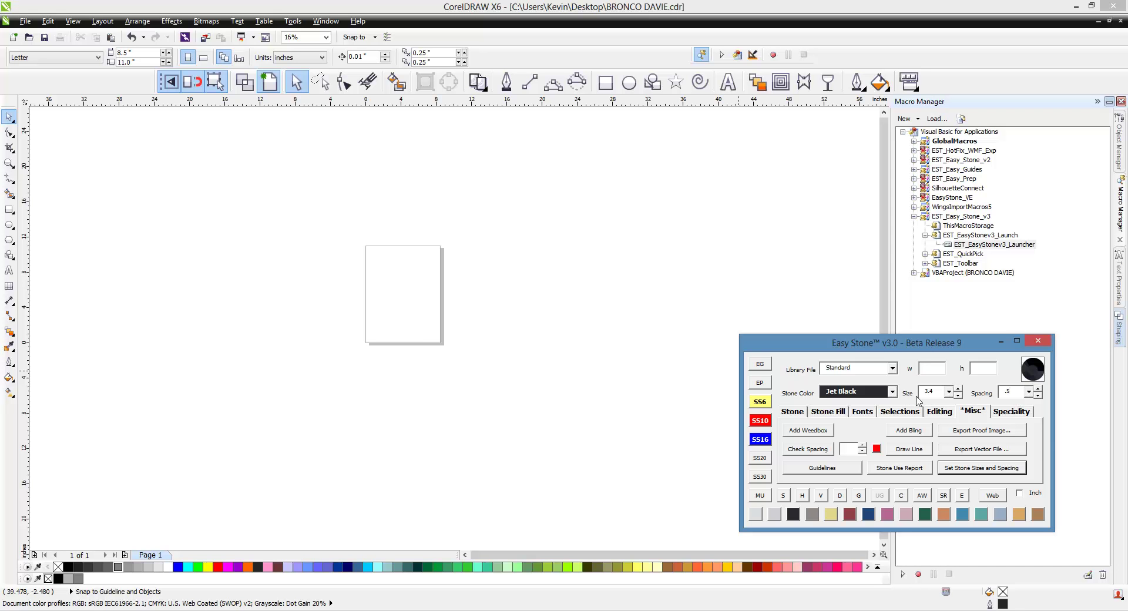
# - Cycle through the SS30, SS20, SS16, SS10 and SS6 presets, ending on SS30 at size 7.5
pyautogui.click(948, 393)
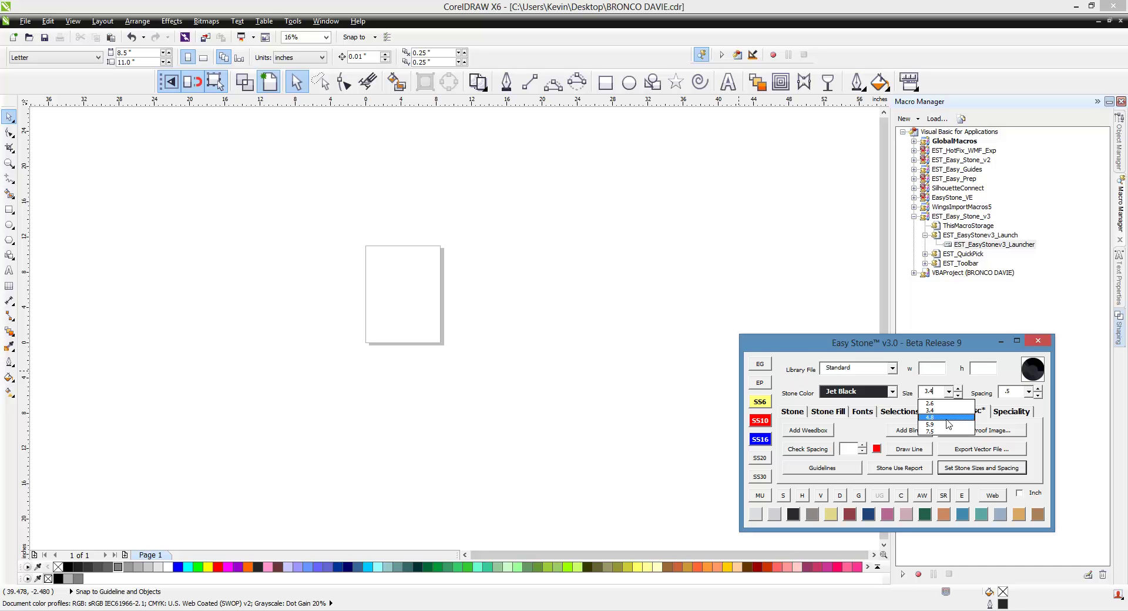
pyautogui.click(806, 352)
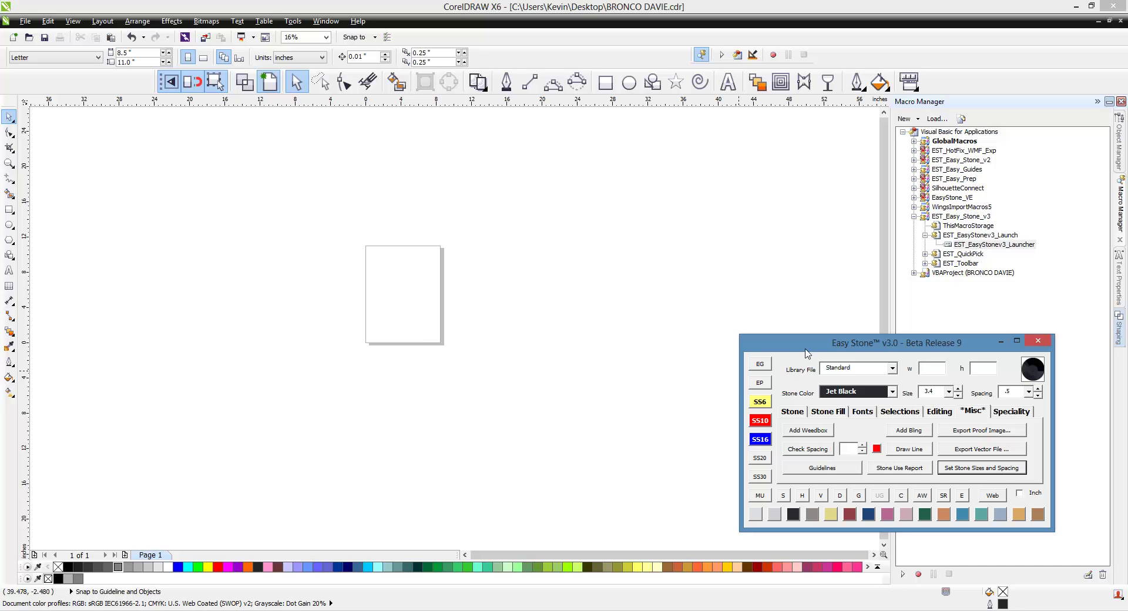
pyautogui.click(760, 477)
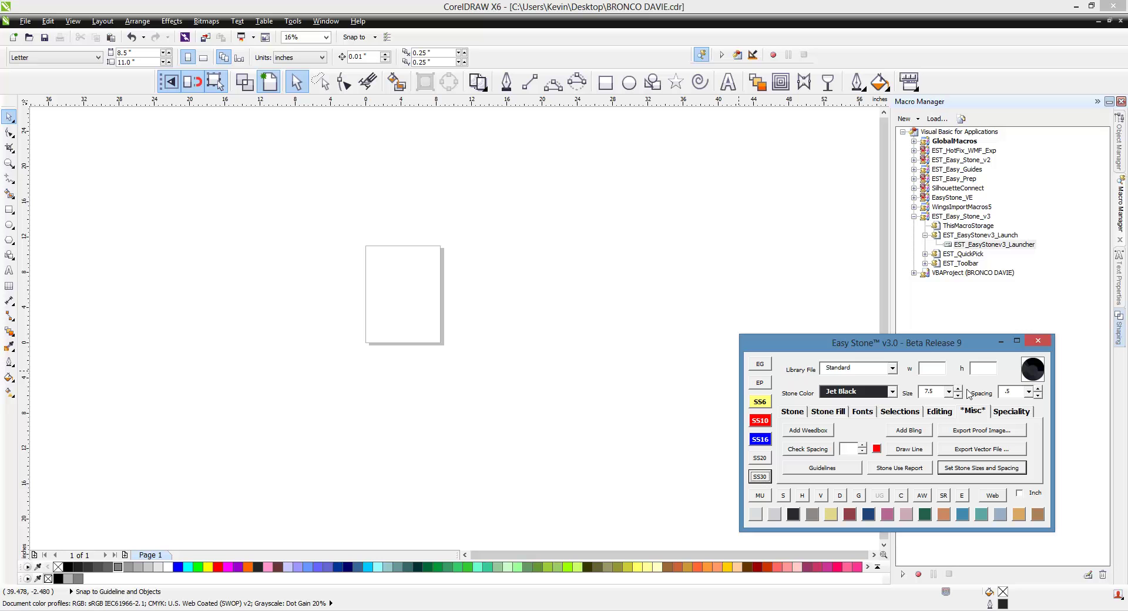
pyautogui.click(759, 458)
pyautogui.click(763, 442)
pyautogui.click(761, 424)
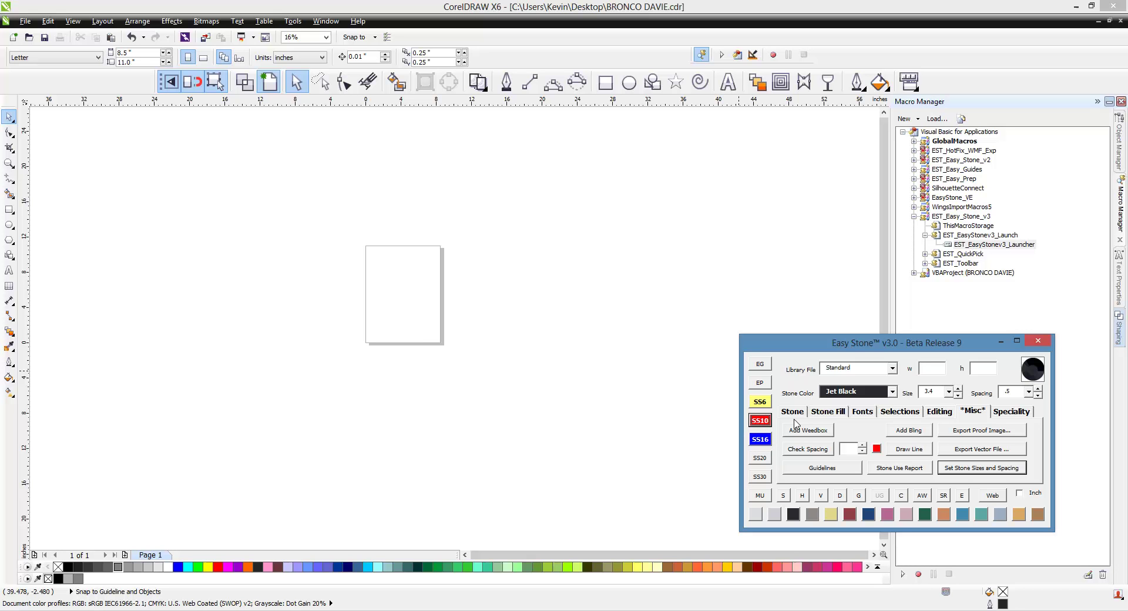
pyautogui.click(763, 403)
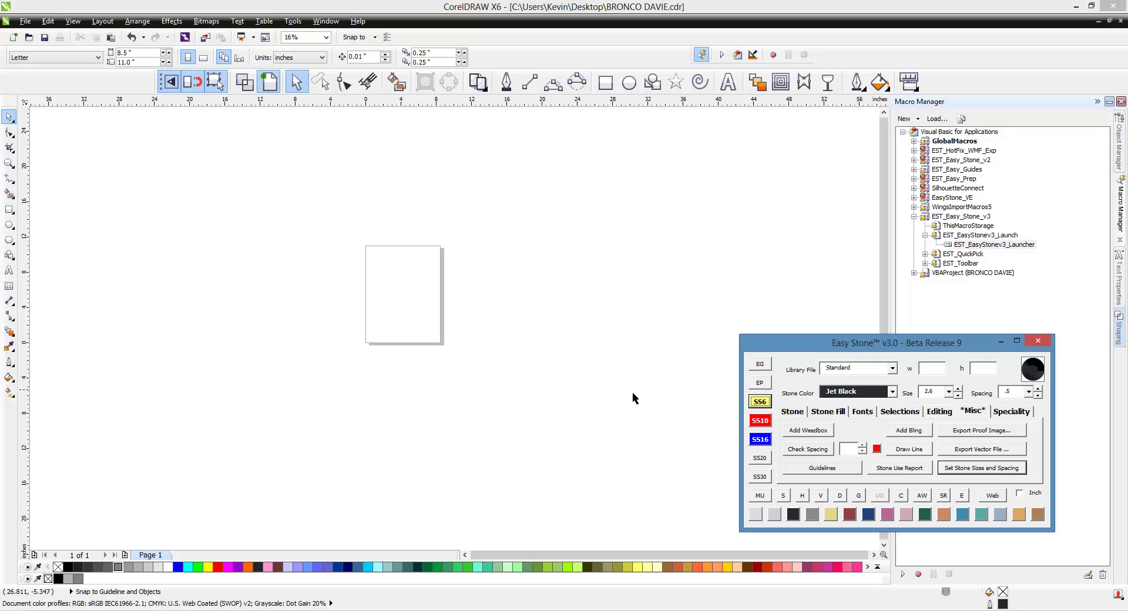
pyautogui.click(761, 424)
pyautogui.click(760, 441)
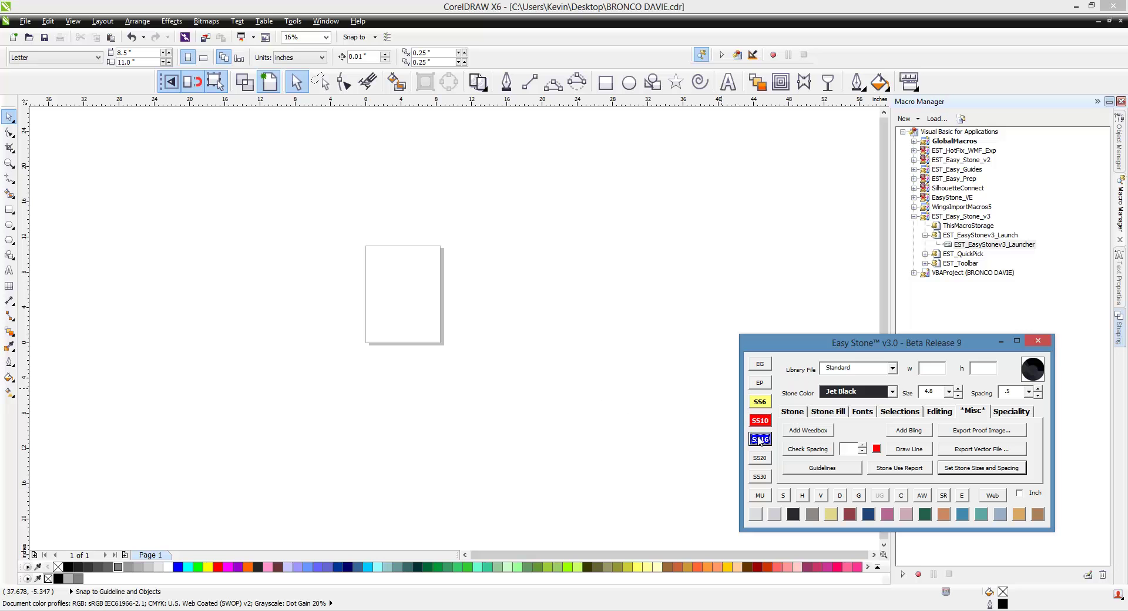
pyautogui.click(758, 477)
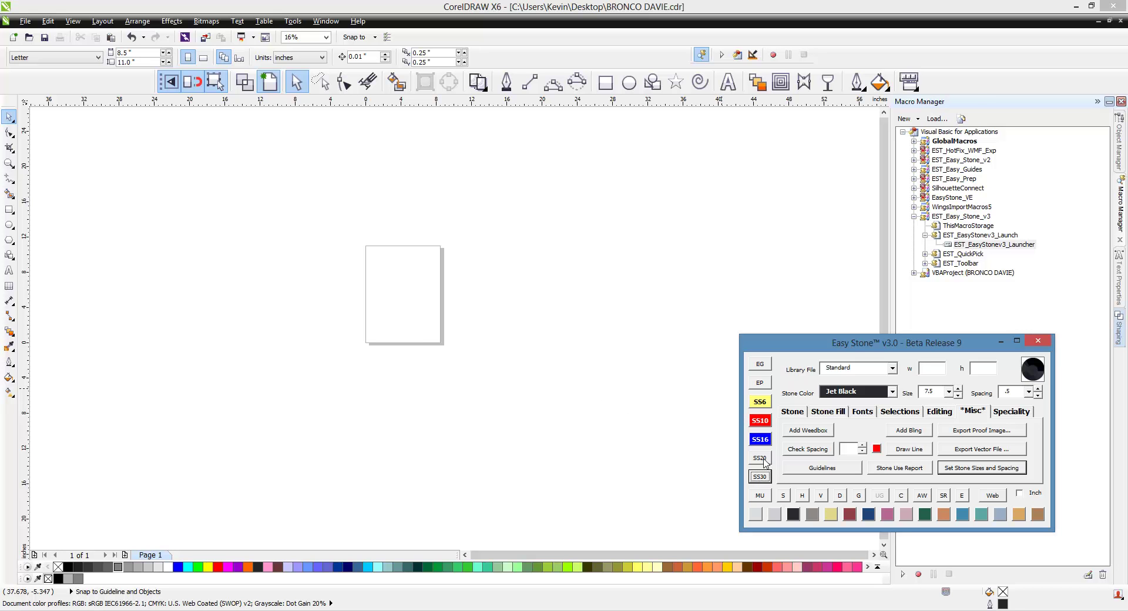
pyautogui.click(585, 371)
# - Drop eight large SS30 (7.5) stones across the page
pyautogui.scroll(2, 405, 276)
pyautogui.scroll(2, 366, 290)
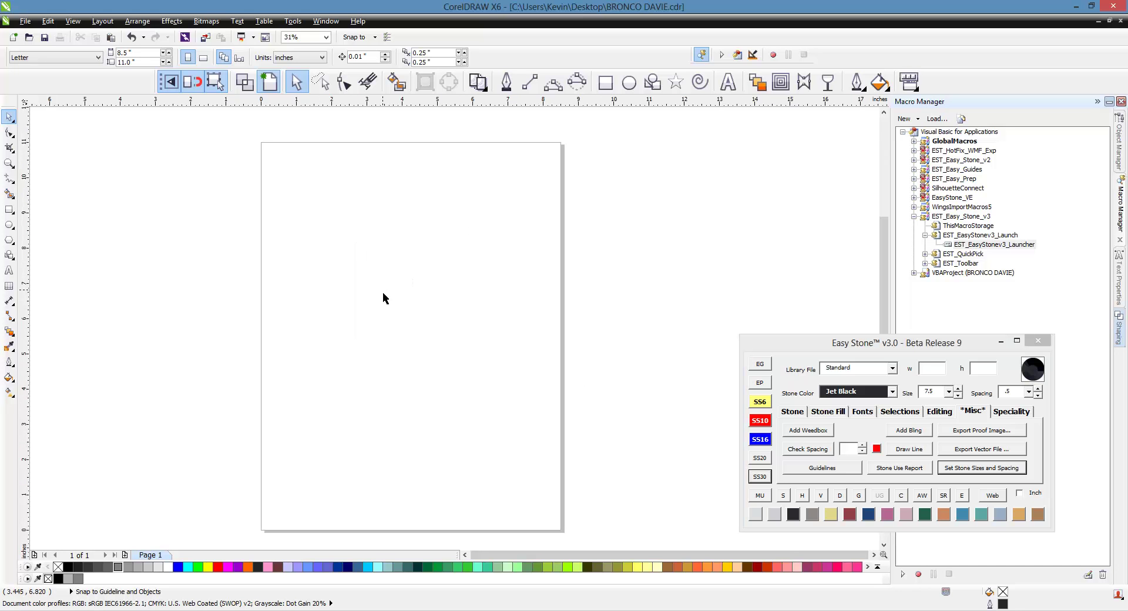
pyautogui.click(795, 412)
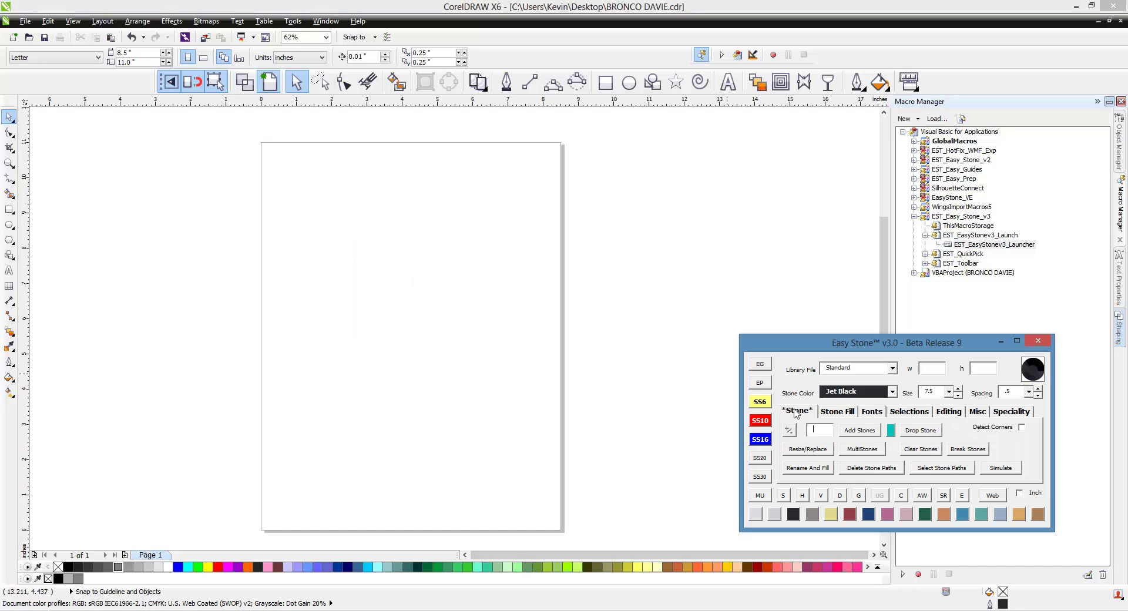
pyautogui.click(759, 478)
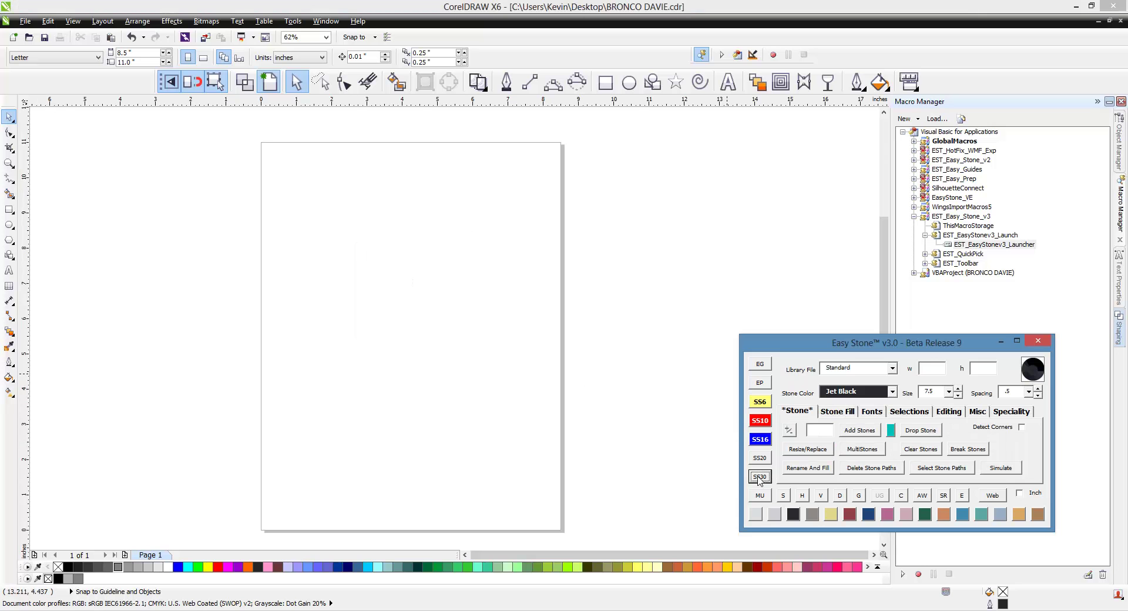
pyautogui.click(921, 432)
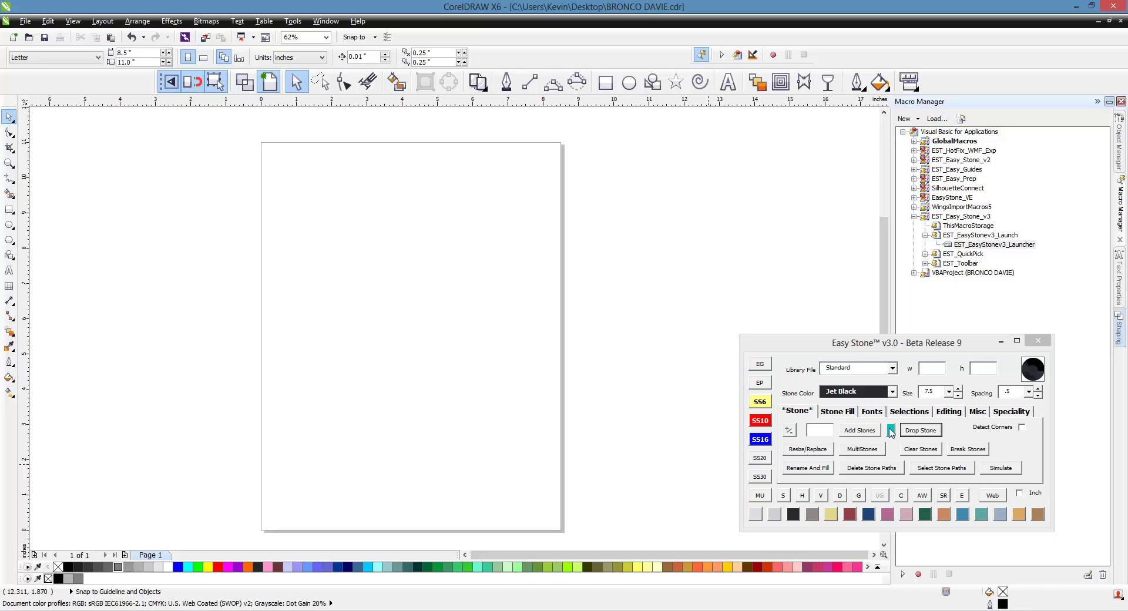
pyautogui.click(360, 209)
pyautogui.click(473, 224)
pyautogui.click(403, 324)
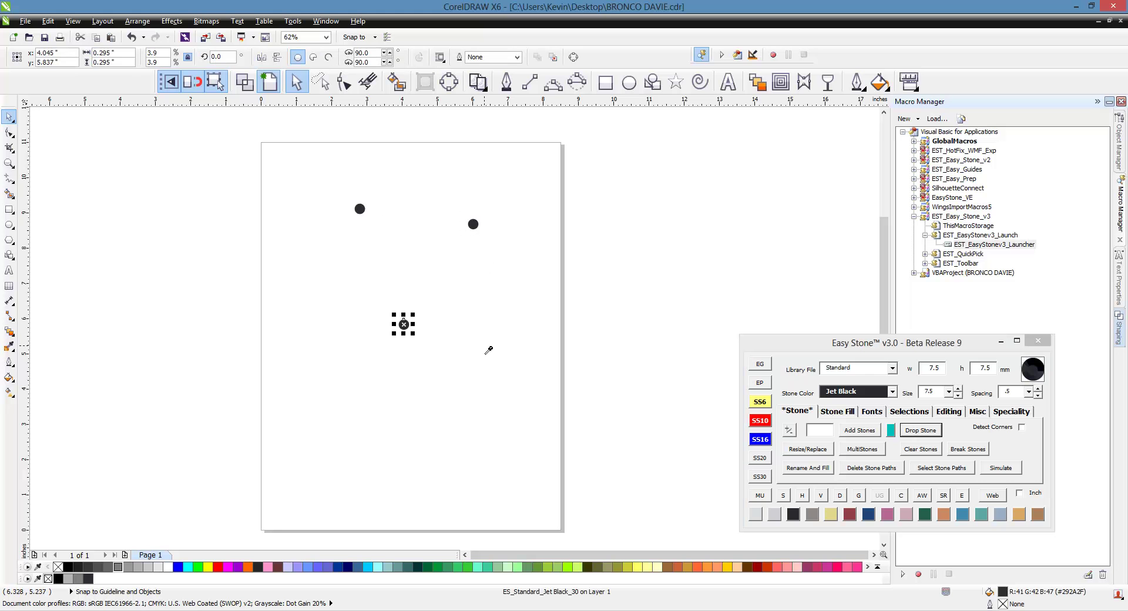
pyautogui.click(484, 345)
pyautogui.click(400, 272)
pyautogui.click(330, 356)
pyautogui.click(416, 397)
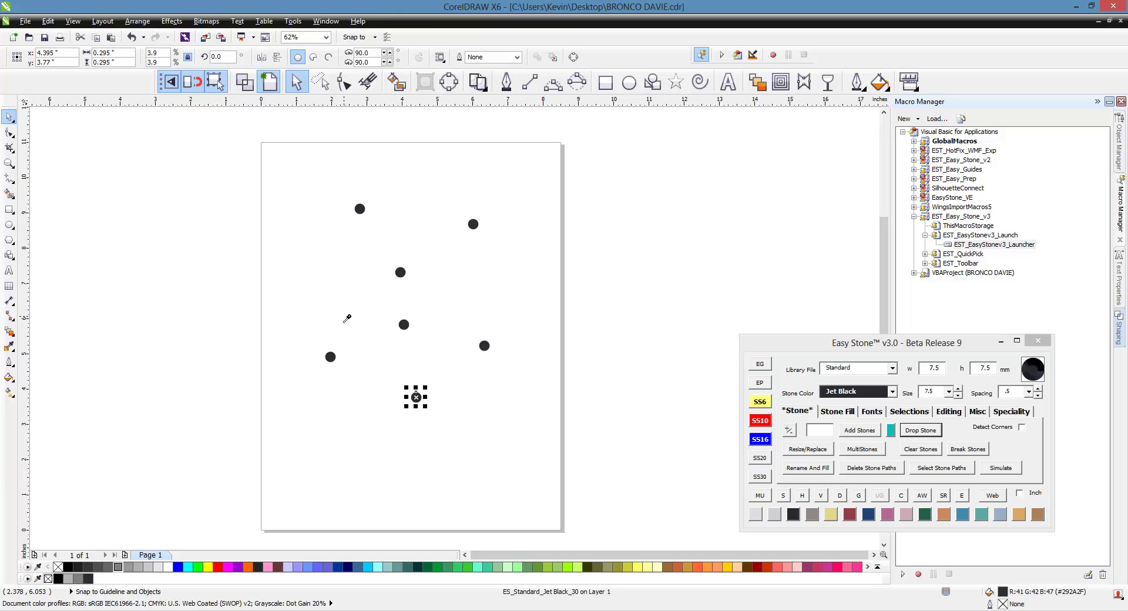
pyautogui.click(337, 309)
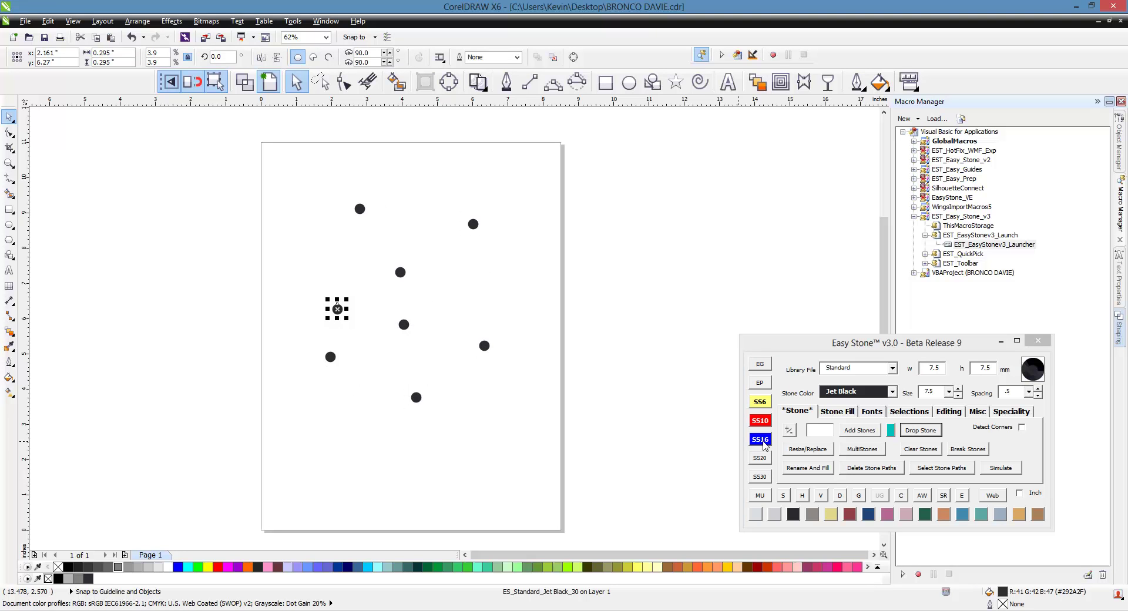
# - Add seven medium SS16 (4.8) stones among the large ones
pyautogui.click(760, 439)
pyautogui.click(440, 366)
pyautogui.click(456, 298)
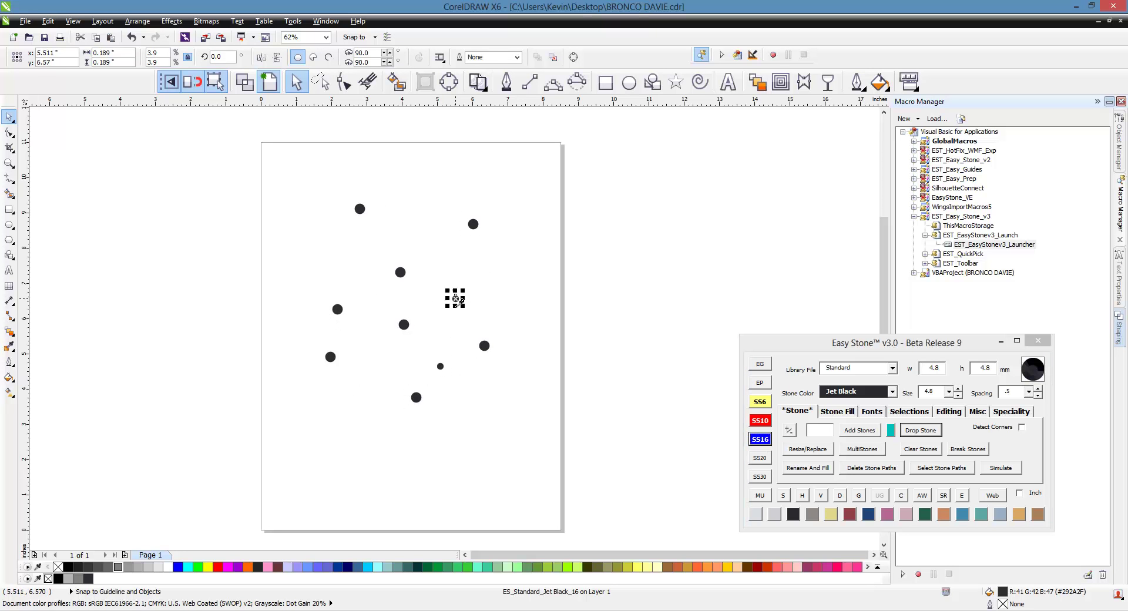
pyautogui.click(365, 284)
pyautogui.click(312, 268)
pyautogui.click(293, 336)
pyautogui.click(372, 344)
pyautogui.click(365, 392)
# - Add eight small SS6 (2.6) stones across the cluster
pyautogui.click(760, 403)
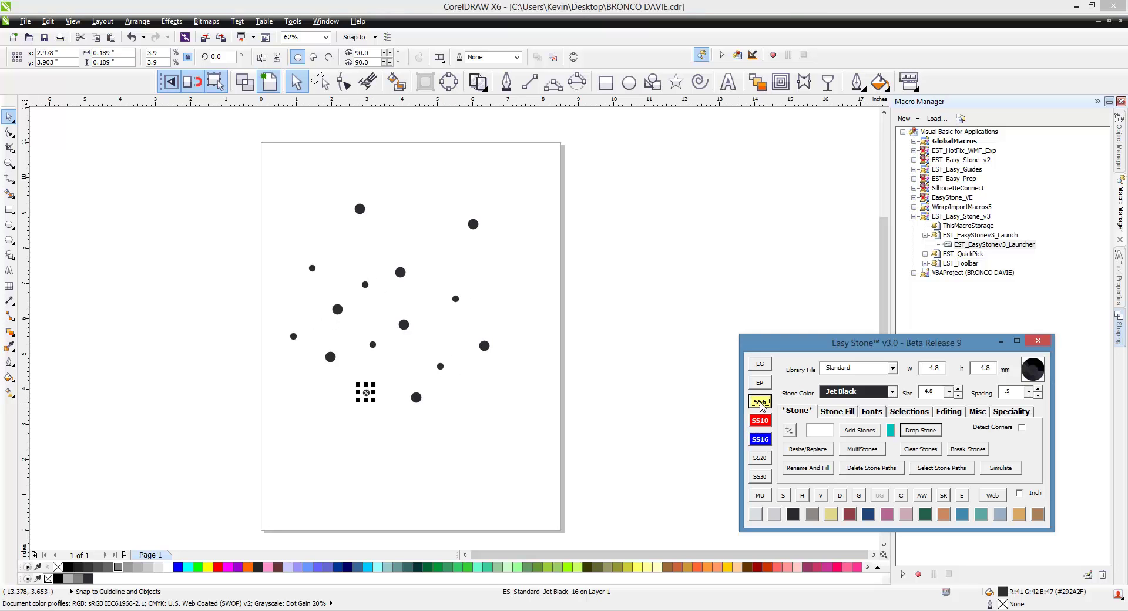
pyautogui.click(521, 310)
pyautogui.click(467, 262)
pyautogui.click(425, 220)
pyautogui.click(354, 246)
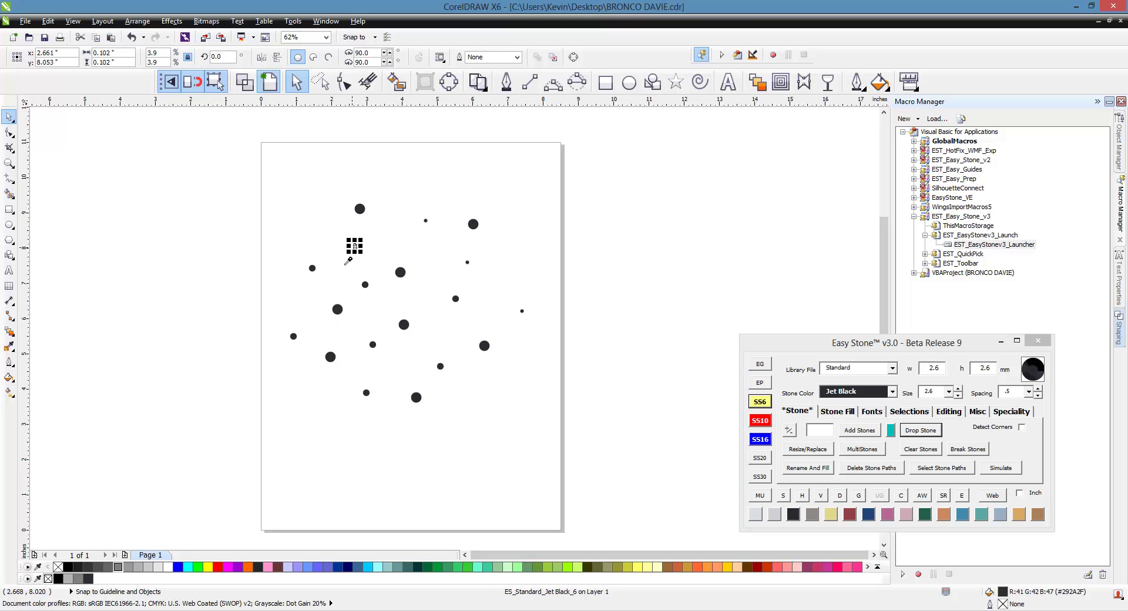
pyautogui.click(397, 290)
pyautogui.click(356, 305)
pyautogui.click(395, 367)
pyautogui.click(334, 398)
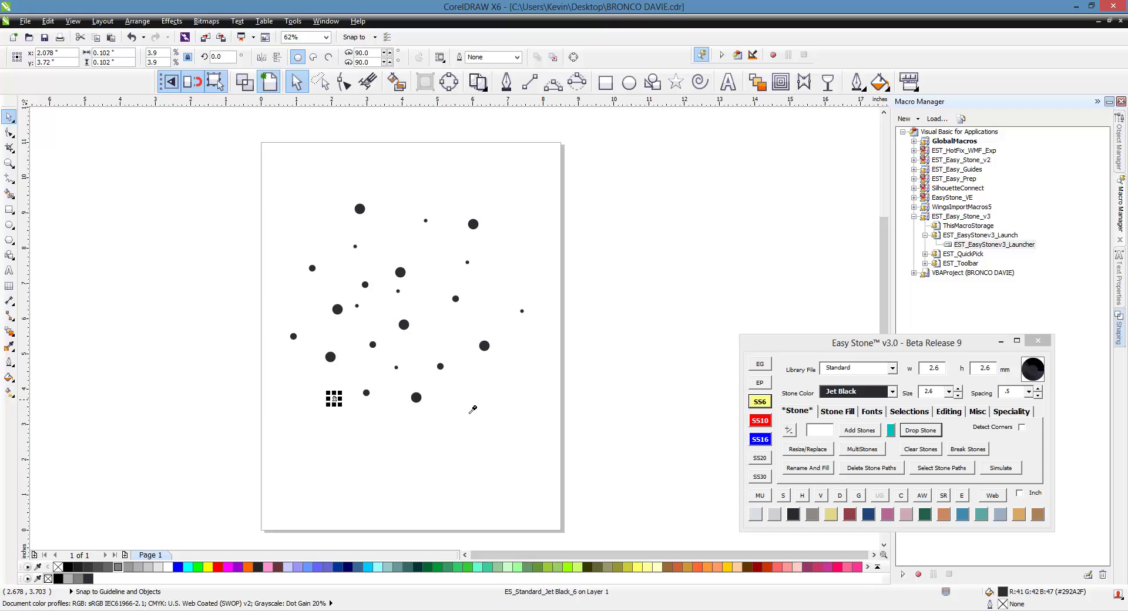
# - Add seven SS10 (3.4) stones, then stop placing stones
pyautogui.click(760, 420)
pyautogui.click(488, 380)
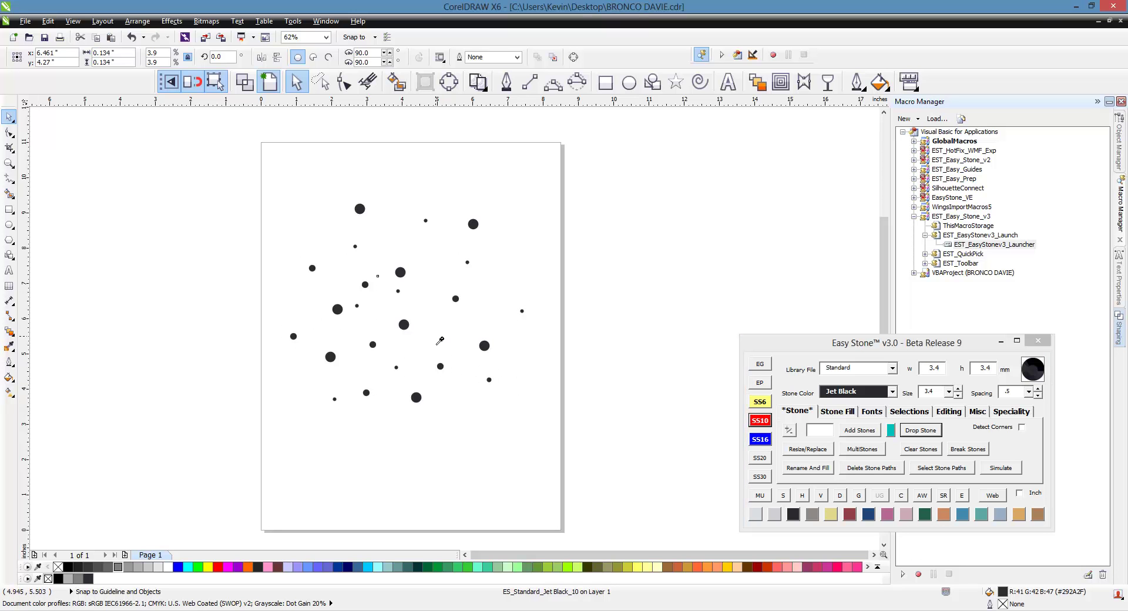
pyautogui.click(435, 336)
pyautogui.click(431, 287)
pyautogui.click(434, 256)
pyautogui.click(381, 239)
pyautogui.click(326, 276)
pyautogui.click(286, 297)
pyautogui.press('Escape')
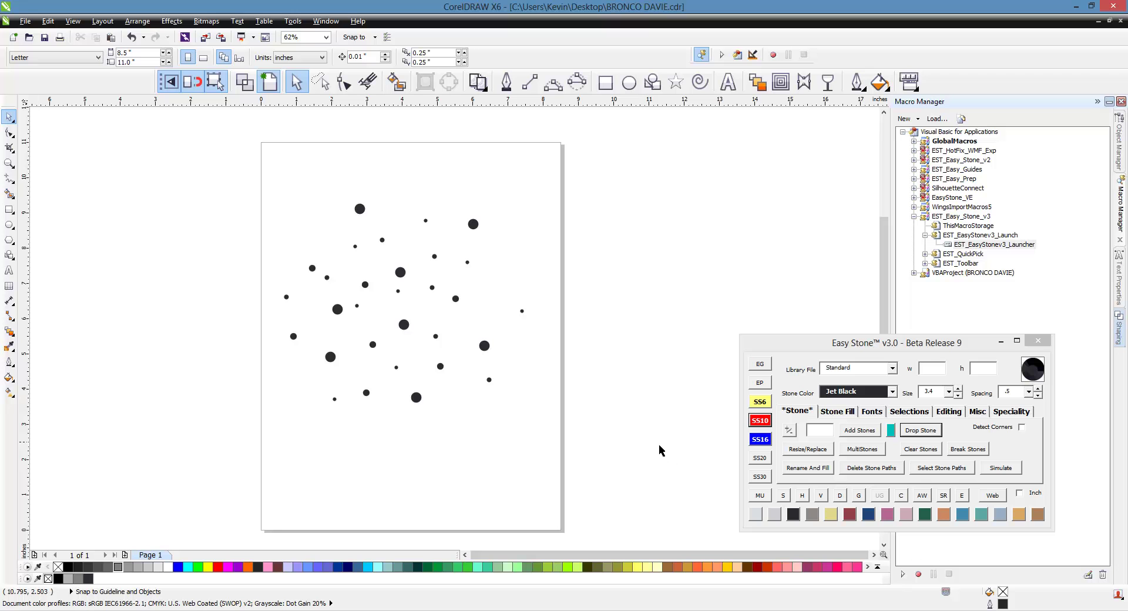
# - Pick 4.8 from the Size list, then marquee-select and deselect all the stones
pyautogui.click(948, 392)
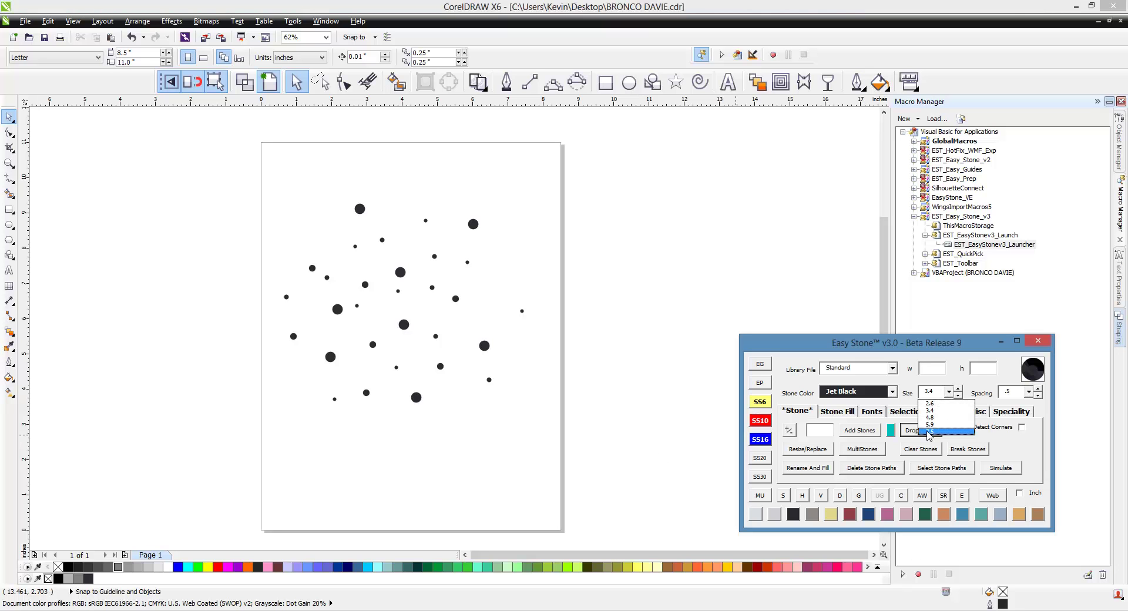
pyautogui.click(930, 418)
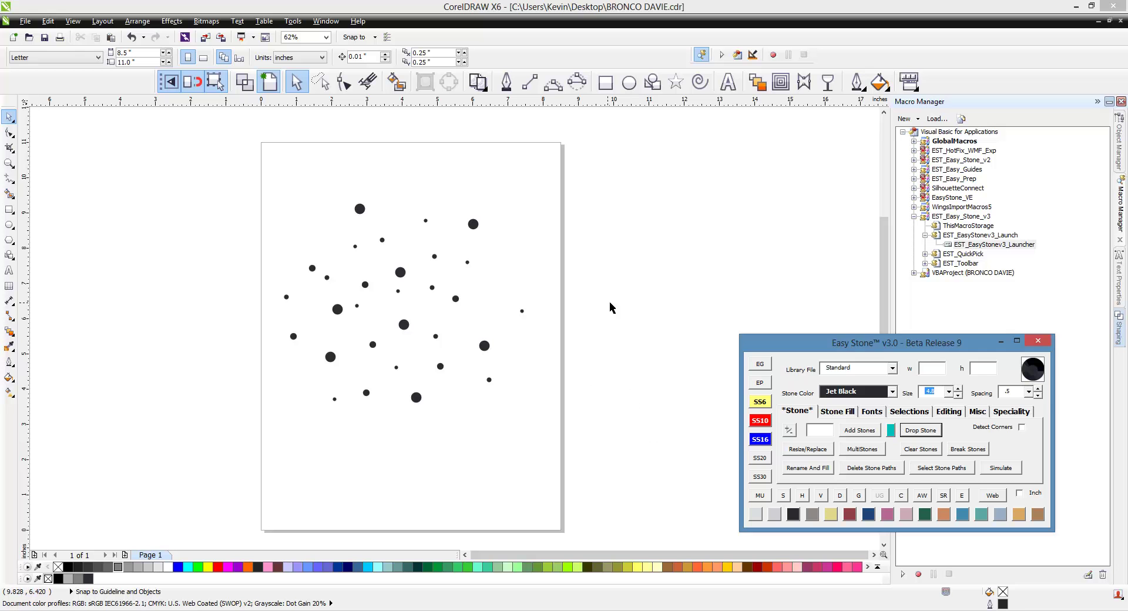
pyautogui.moveTo(624, 177); pyautogui.dragTo(228, 445)
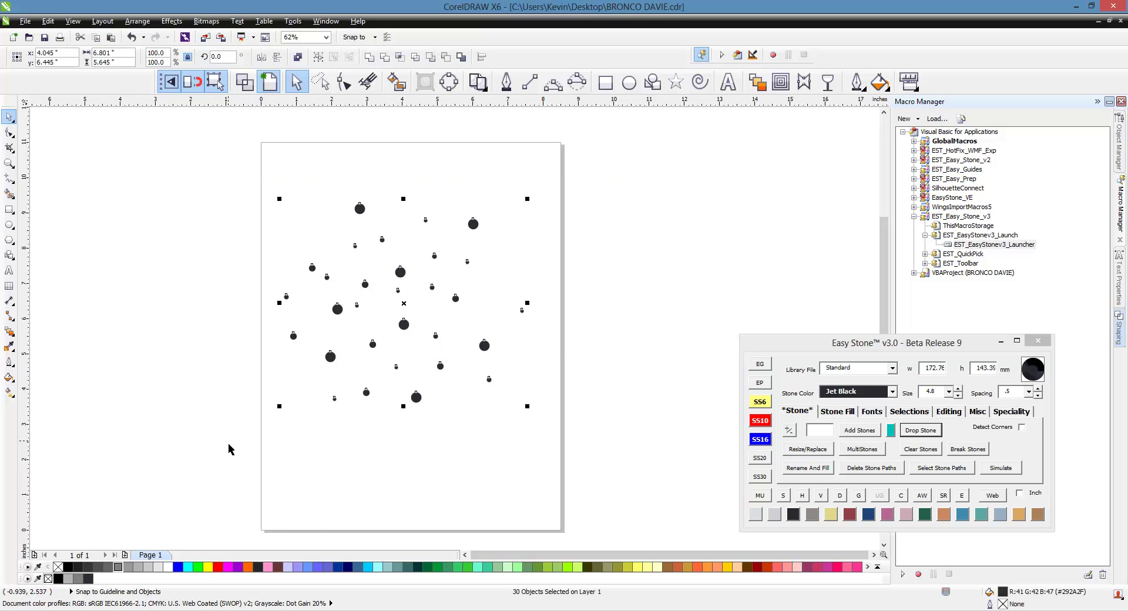
pyautogui.click(508, 448)
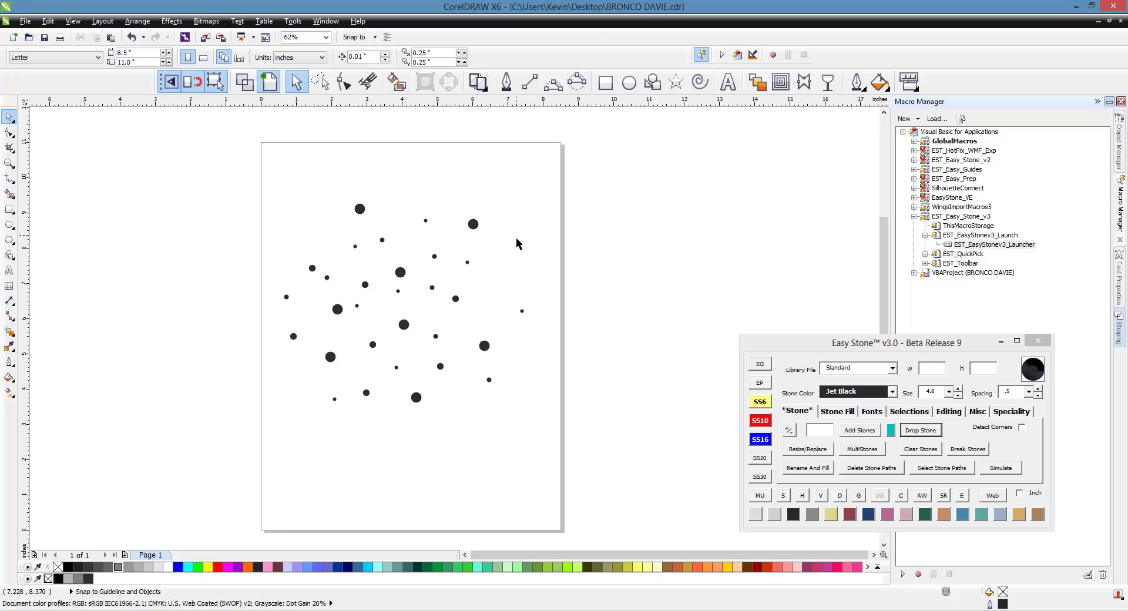
# - Resize the large upper-right stone to SS20, then down to SS6 (2.6)
pyautogui.click(473, 226)
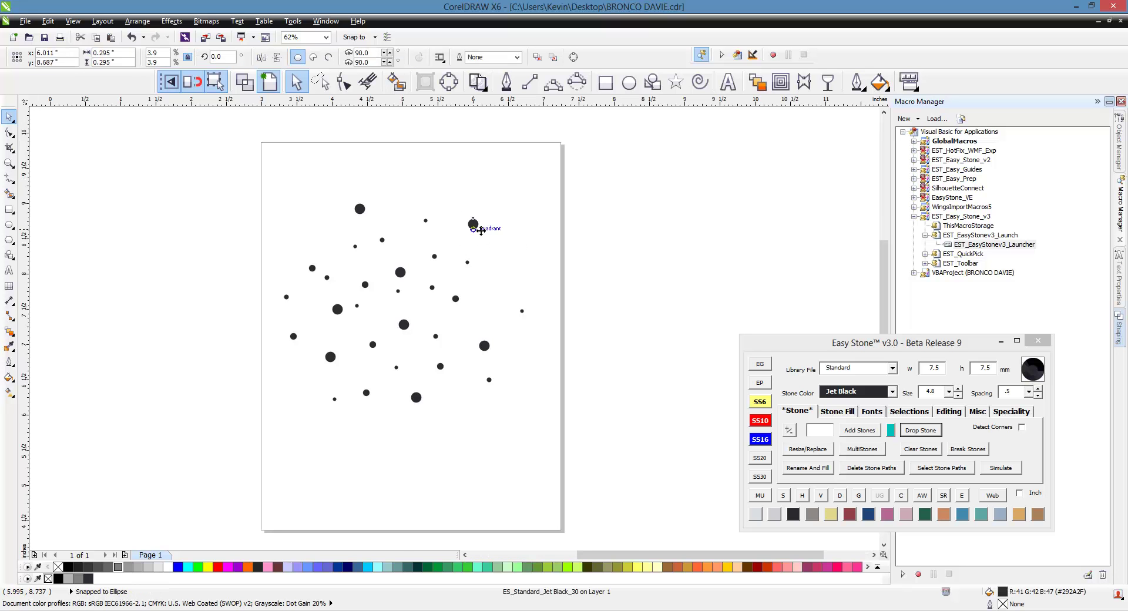
pyautogui.scroll(4, 485, 226)
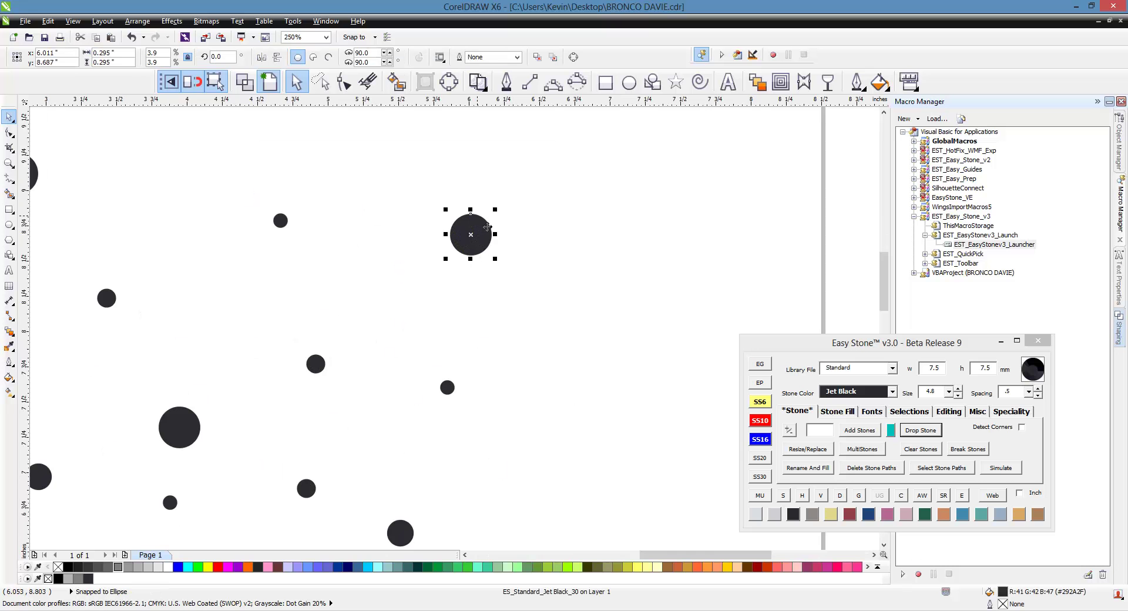
pyautogui.click(759, 458)
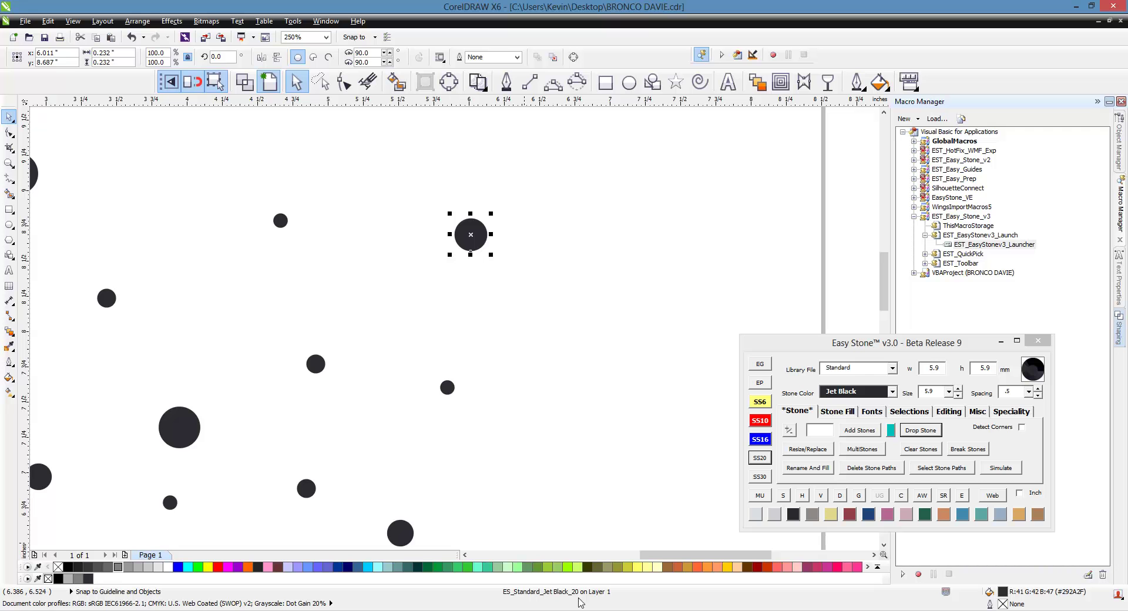
pyautogui.click(760, 403)
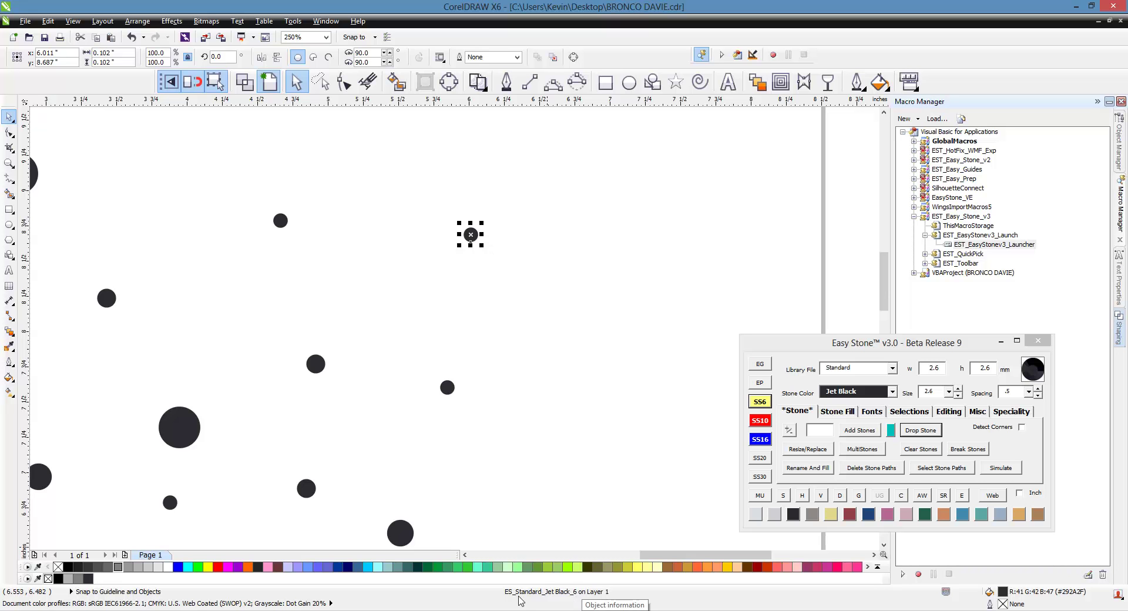
pyautogui.click(464, 256)
# - Zoom out and marquee-select all thirty stones on the page
pyautogui.click(473, 237)
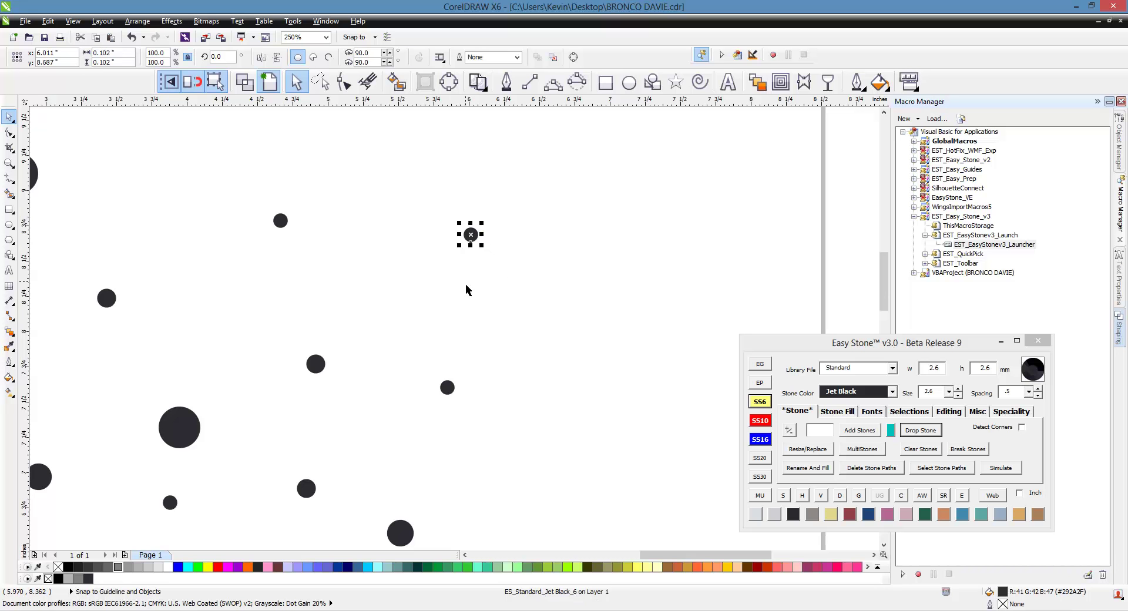
pyautogui.click(547, 281)
pyautogui.scroll(-2, 555, 282)
pyautogui.scroll(-1, 556, 286)
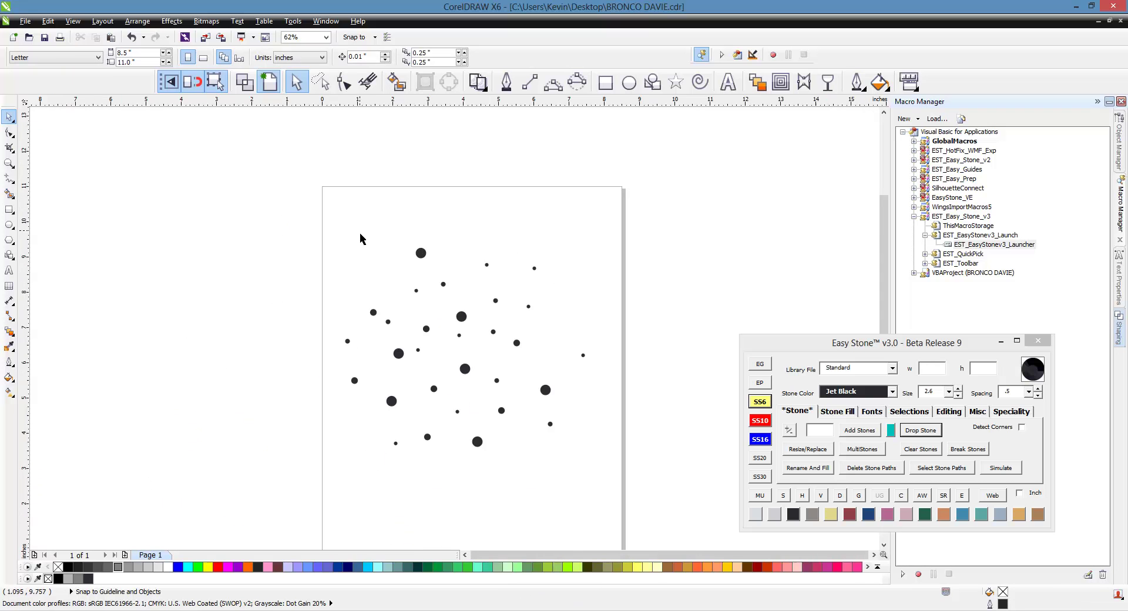
pyautogui.moveTo(284, 224); pyautogui.dragTo(646, 515)
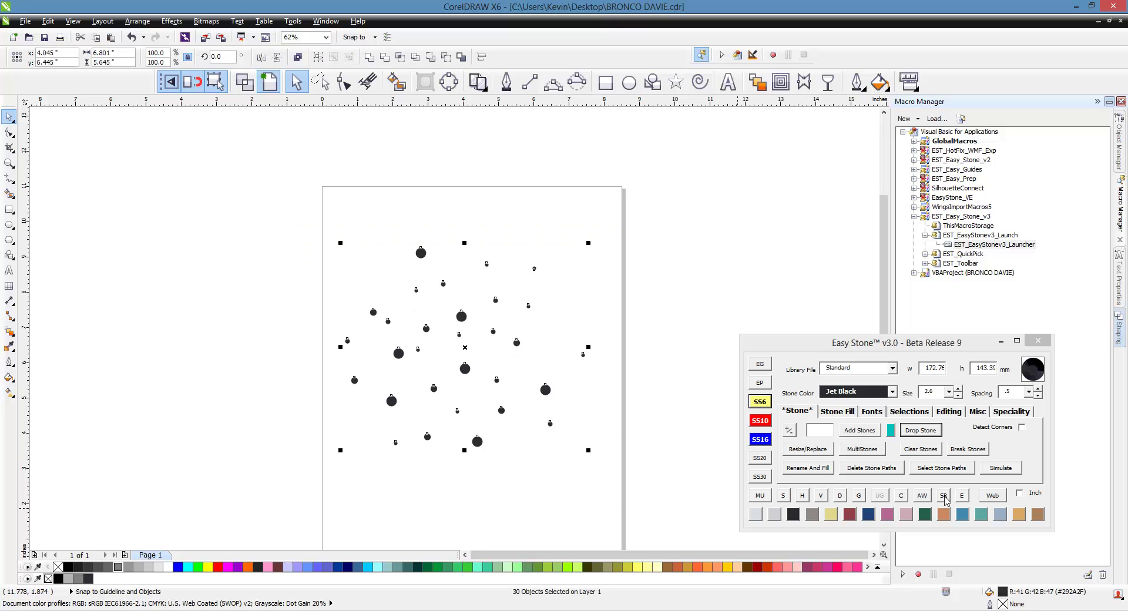
# - Generate the stone count report for the 30 stones, check the SS6 line, and close it
pyautogui.click(944, 499)
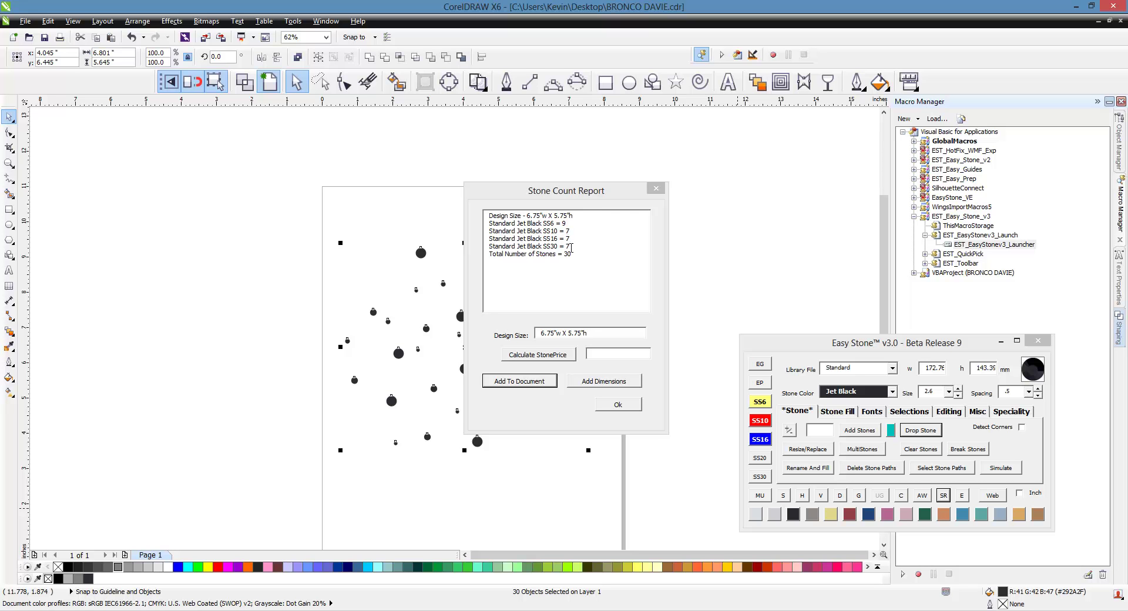
pyautogui.moveTo(565, 224); pyautogui.dragTo(543, 224)
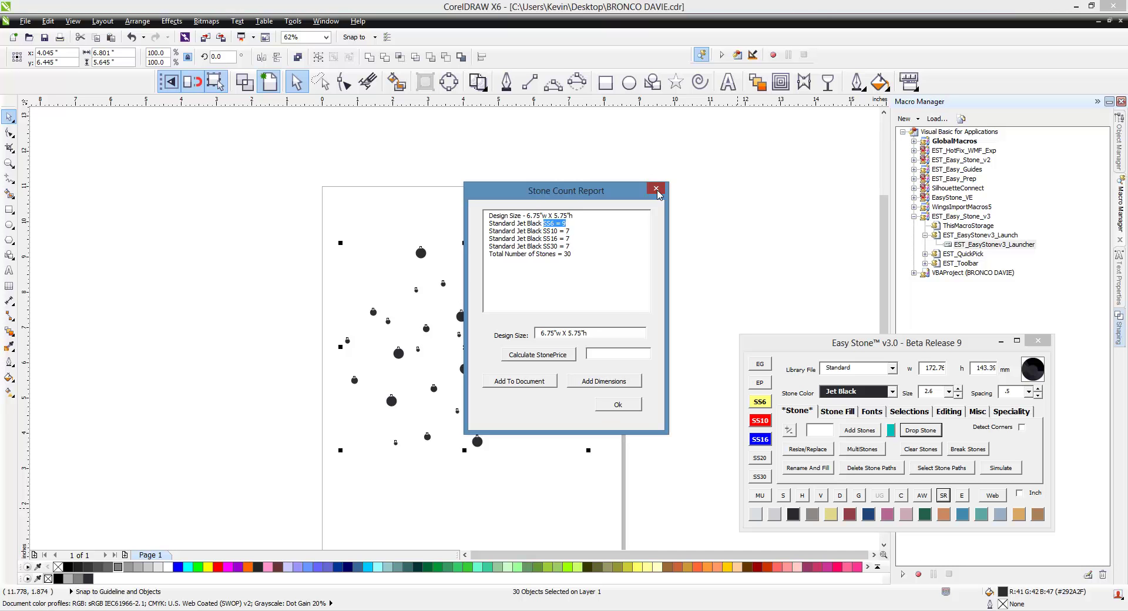
pyautogui.click(655, 188)
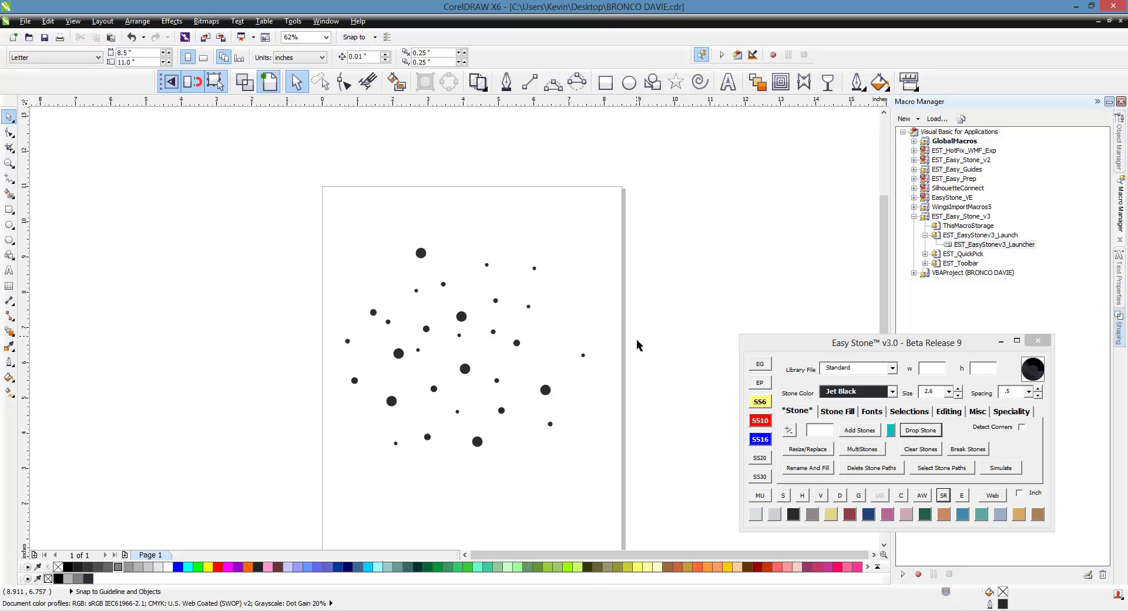
# - Select all 30 stones and resize every one to SS6 (2.6)
pyautogui.moveTo(636, 335); pyautogui.dragTo(470, 478)
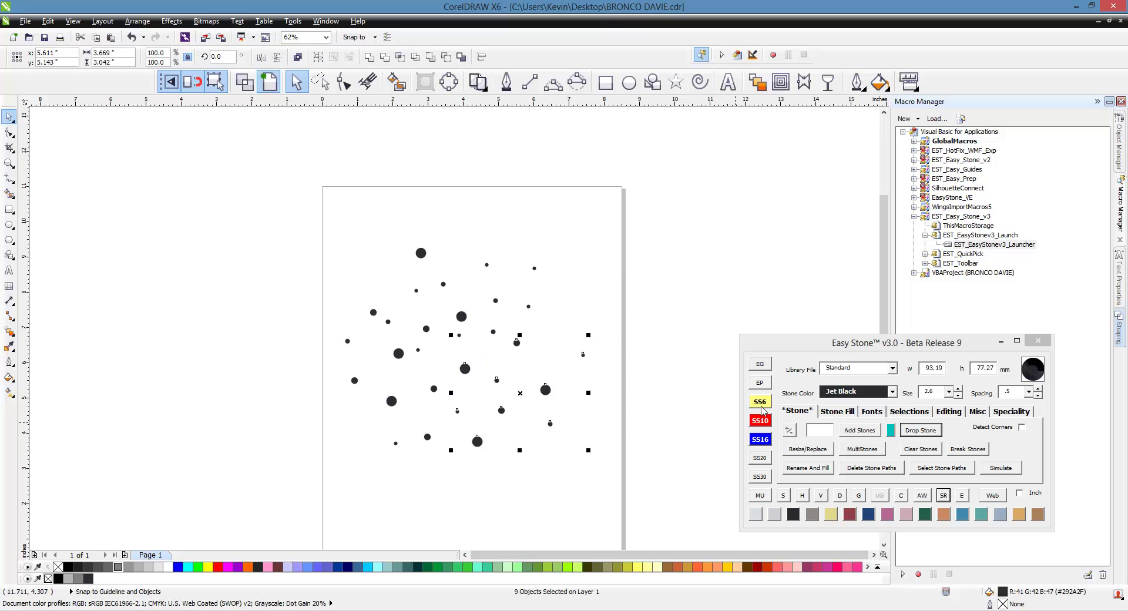
pyautogui.moveTo(699, 188); pyautogui.dragTo(266, 512)
pyautogui.click(759, 402)
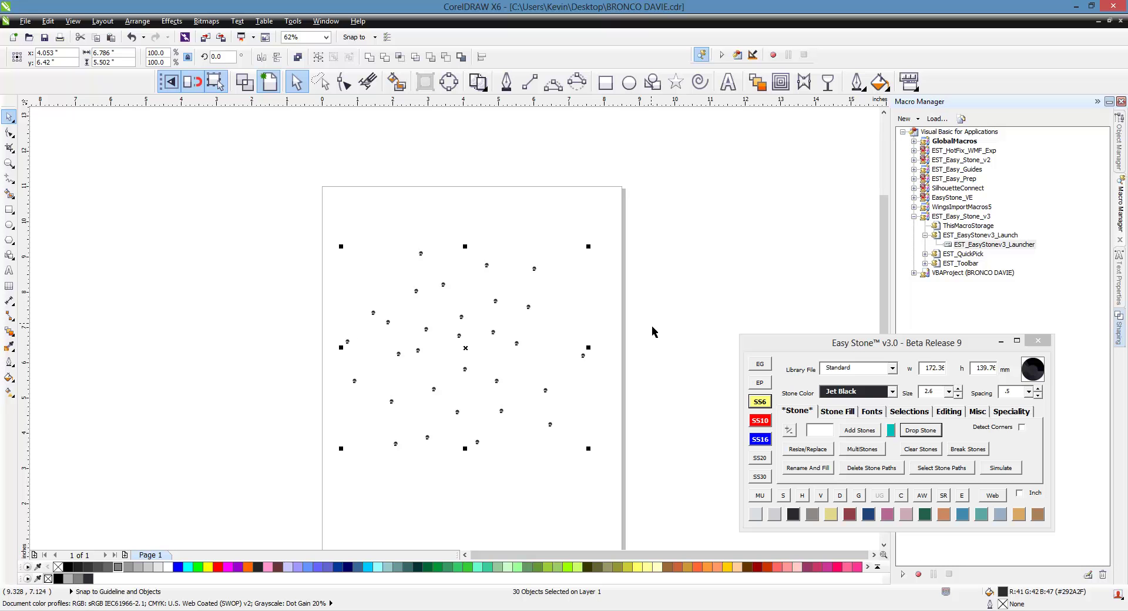
pyautogui.click(511, 491)
pyautogui.moveTo(238, 193); pyautogui.dragTo(670, 515)
pyautogui.click(943, 495)
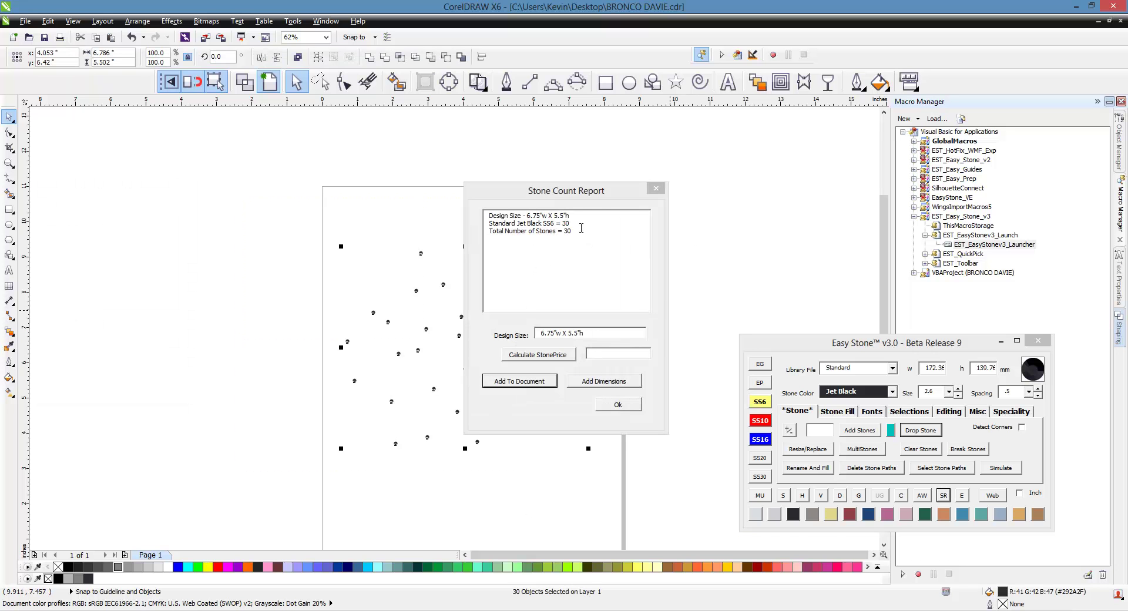
pyautogui.click(656, 188)
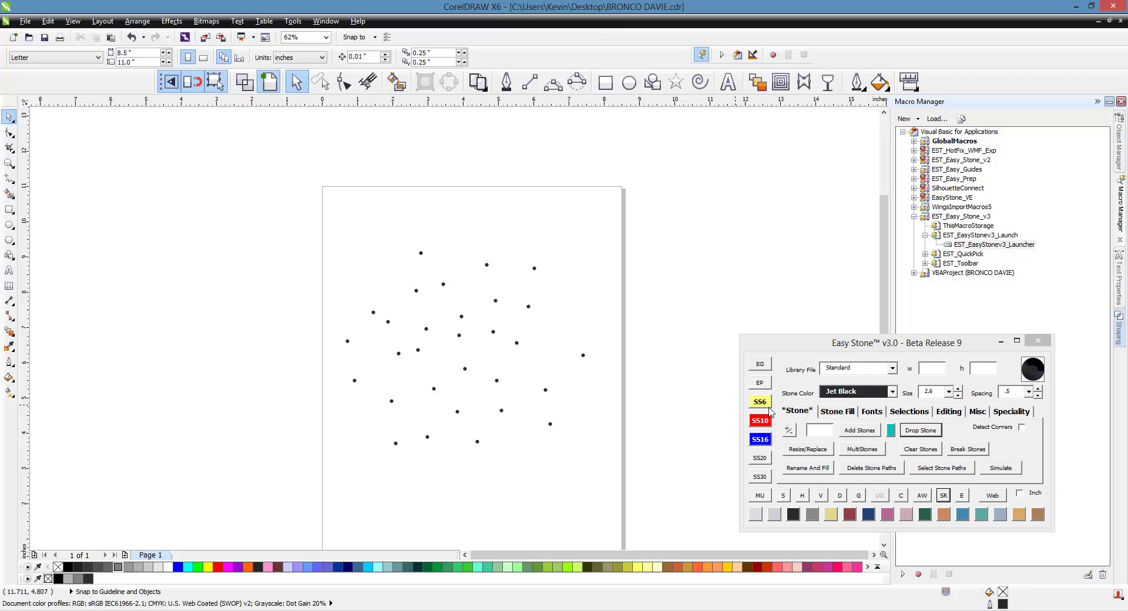
# - With SS10 set, draw a circle straddling the page's right edge and clear its stones
pyautogui.click(760, 421)
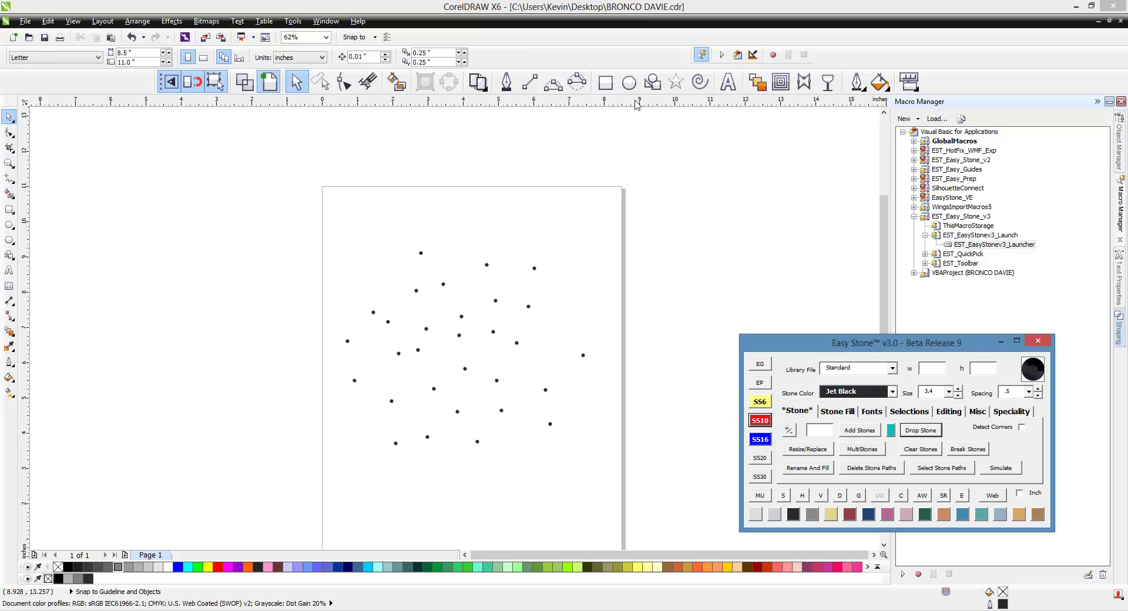
pyautogui.click(628, 83)
pyautogui.moveTo(589, 228); pyautogui.dragTo(706, 342)
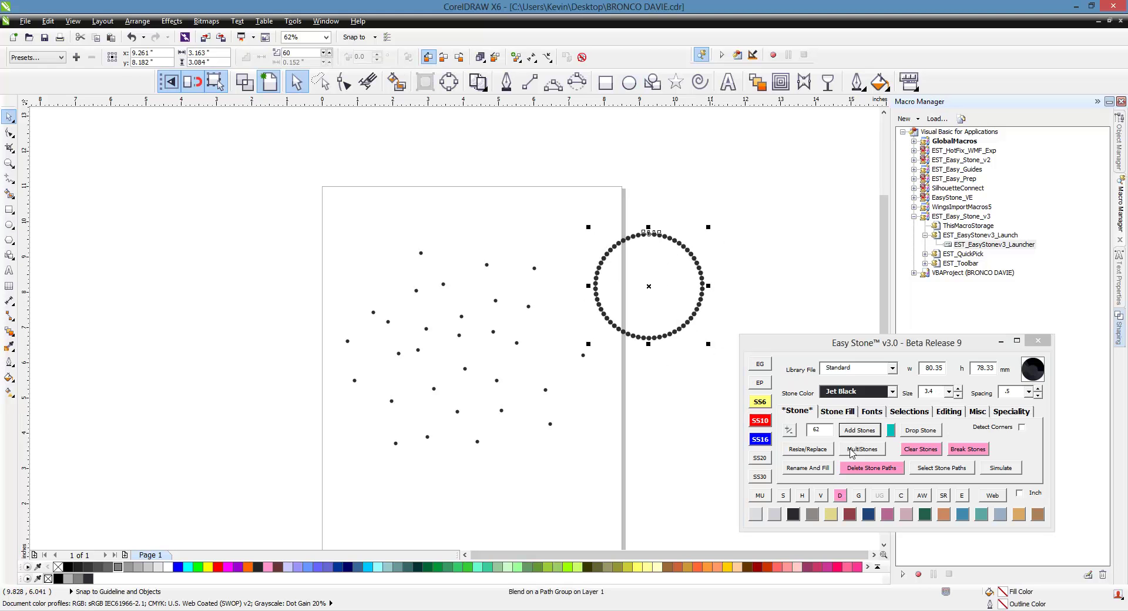
pyautogui.click(933, 456)
pyautogui.click(933, 456)
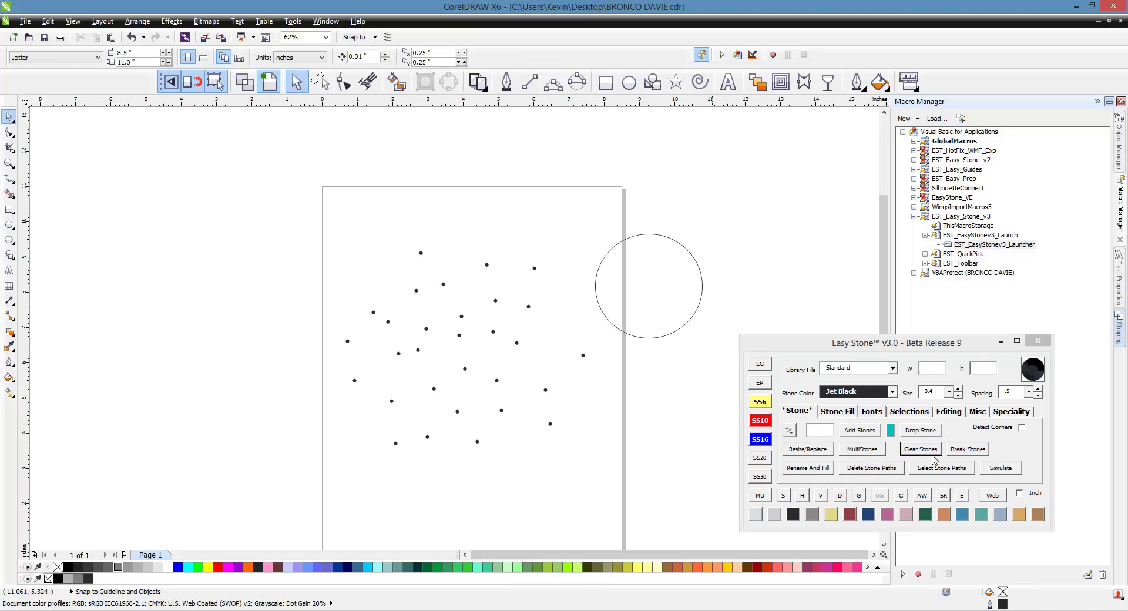
# - Fill the circle with SS30 stones, then delete the ring and all scattered stones
pyautogui.click(761, 478)
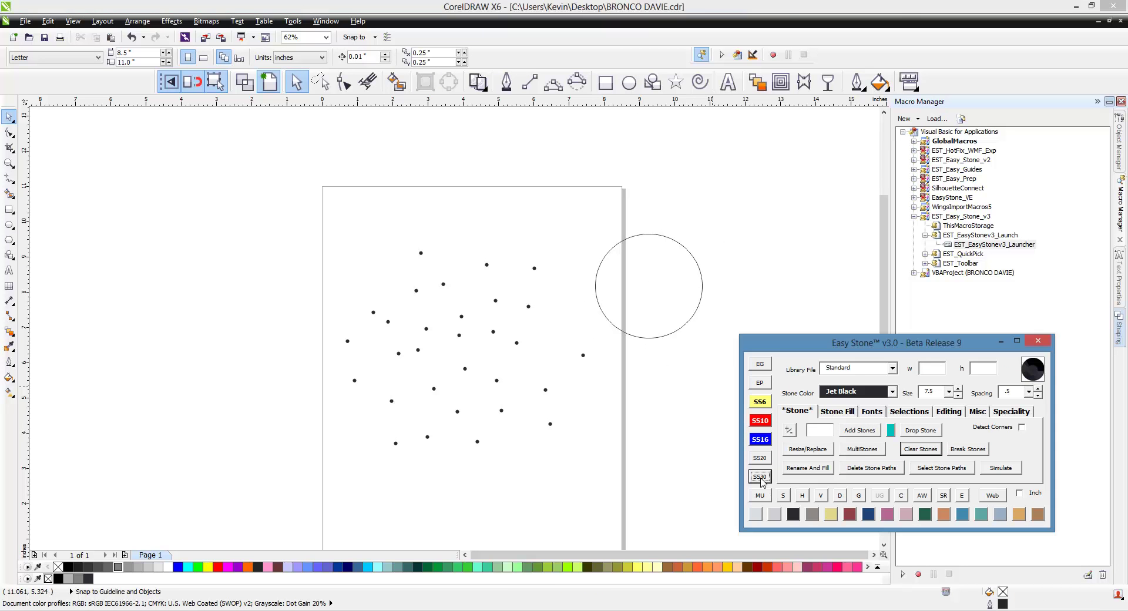
pyautogui.click(702, 287)
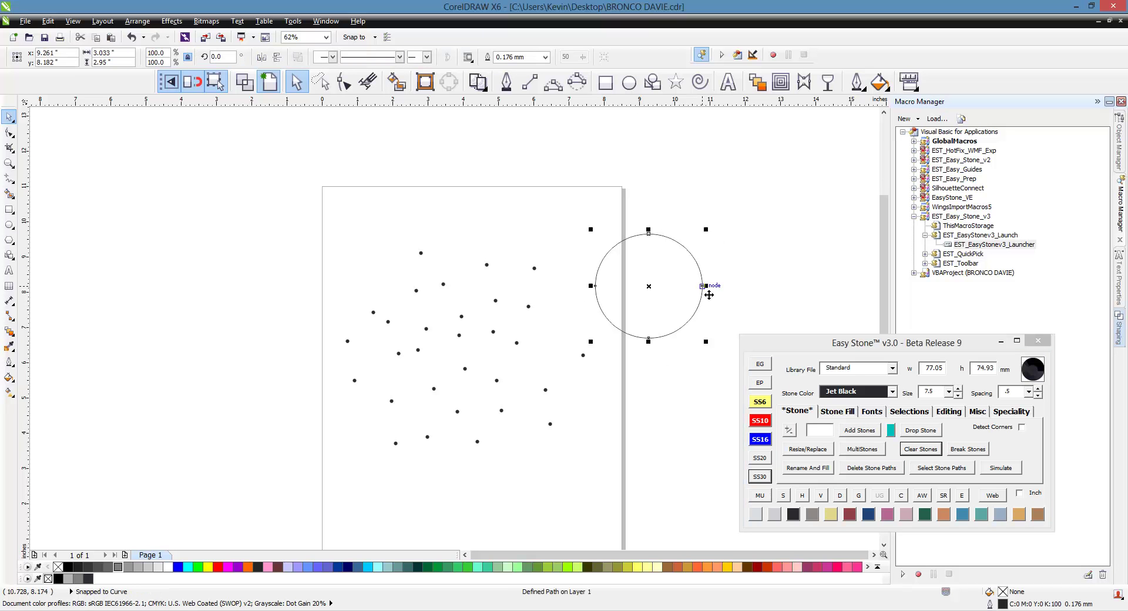
pyautogui.click(867, 432)
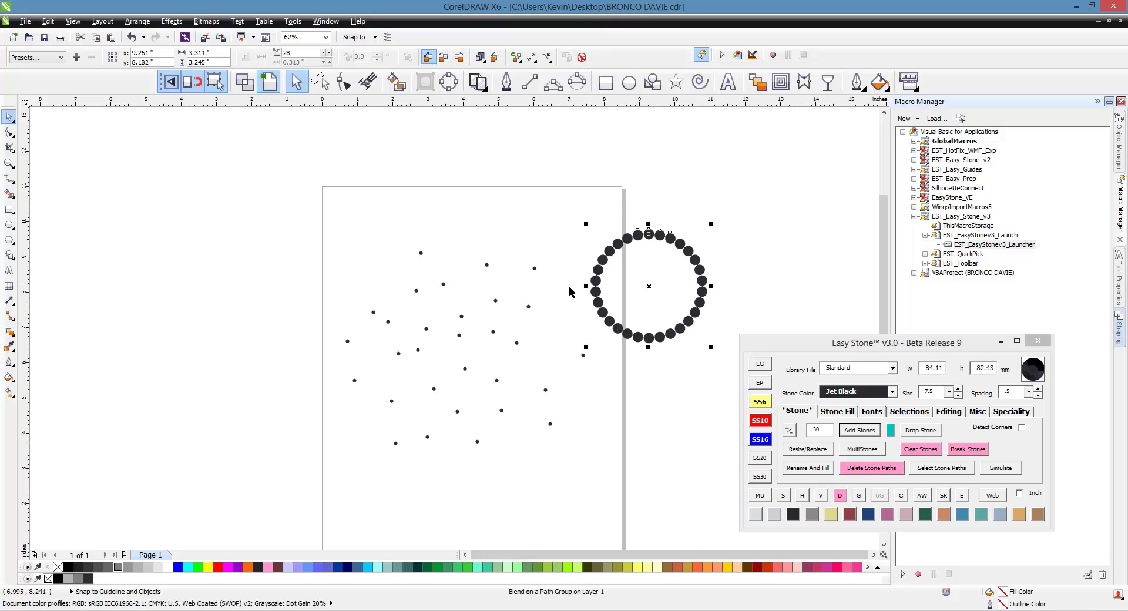
pyautogui.moveTo(754, 168); pyautogui.dragTo(258, 509)
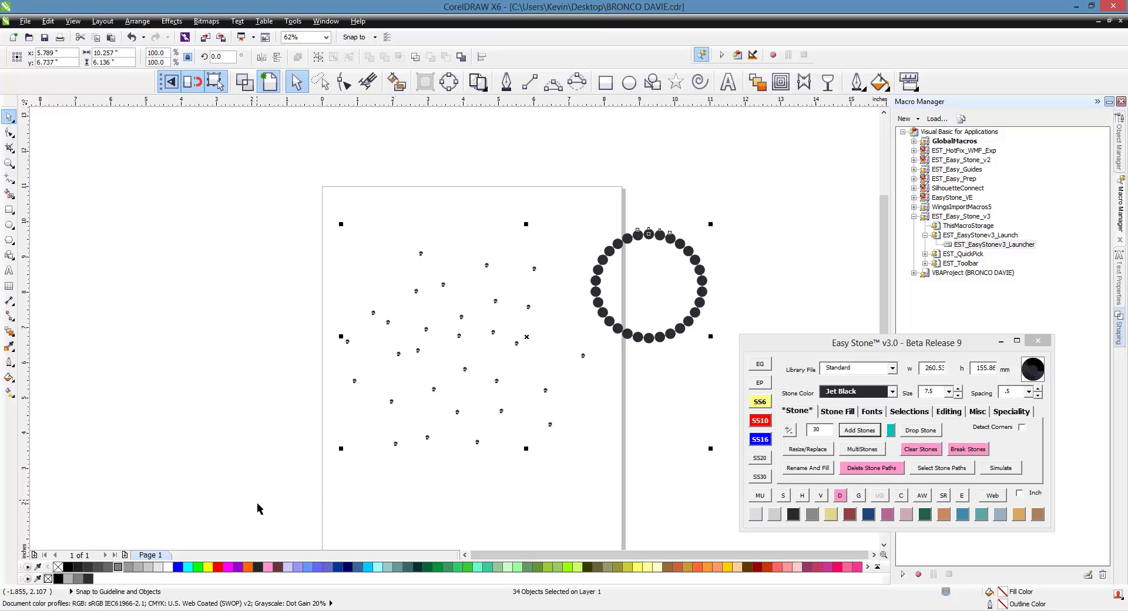
pyautogui.press('Delete')
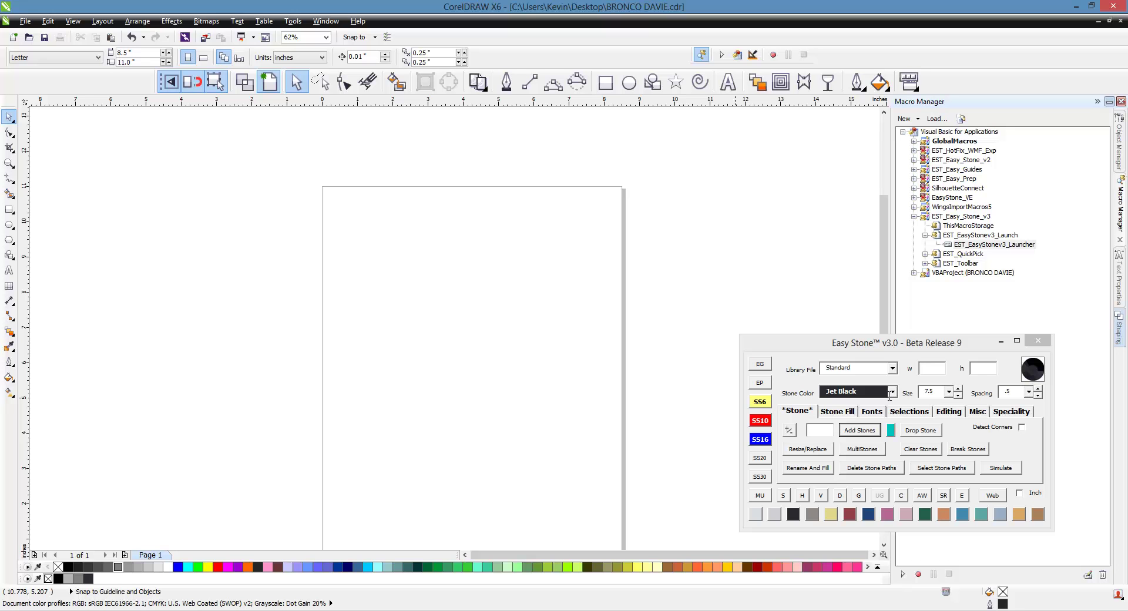
# - Browse the Stone Color list, leaving Jet Black selected
pyautogui.click(891, 392)
pyautogui.moveTo(893, 441); pyautogui.dragTo(894, 411)
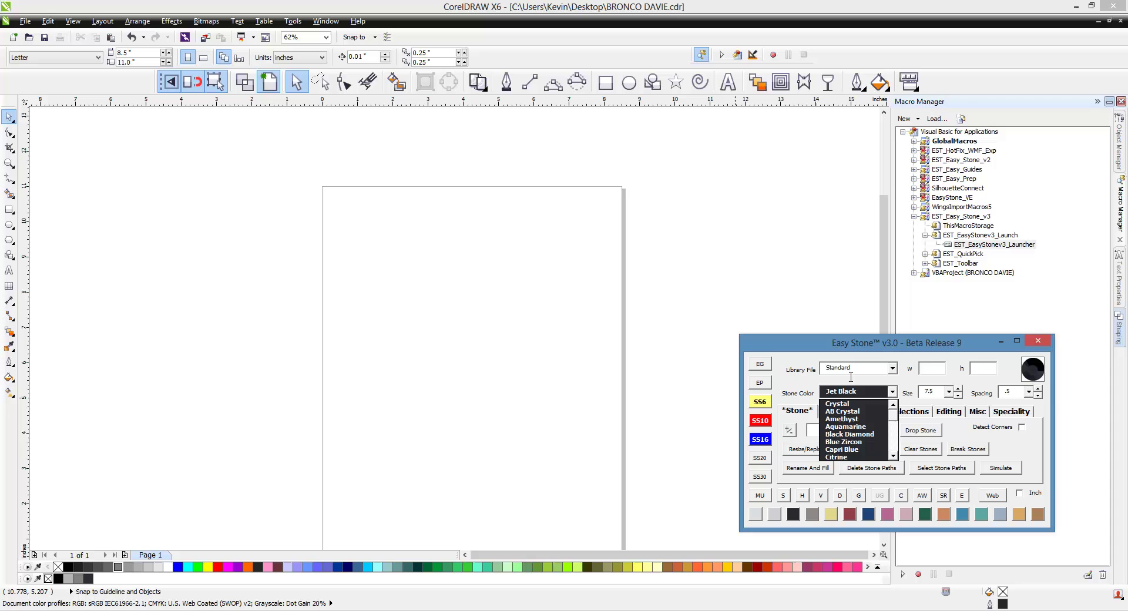
pyautogui.click(791, 388)
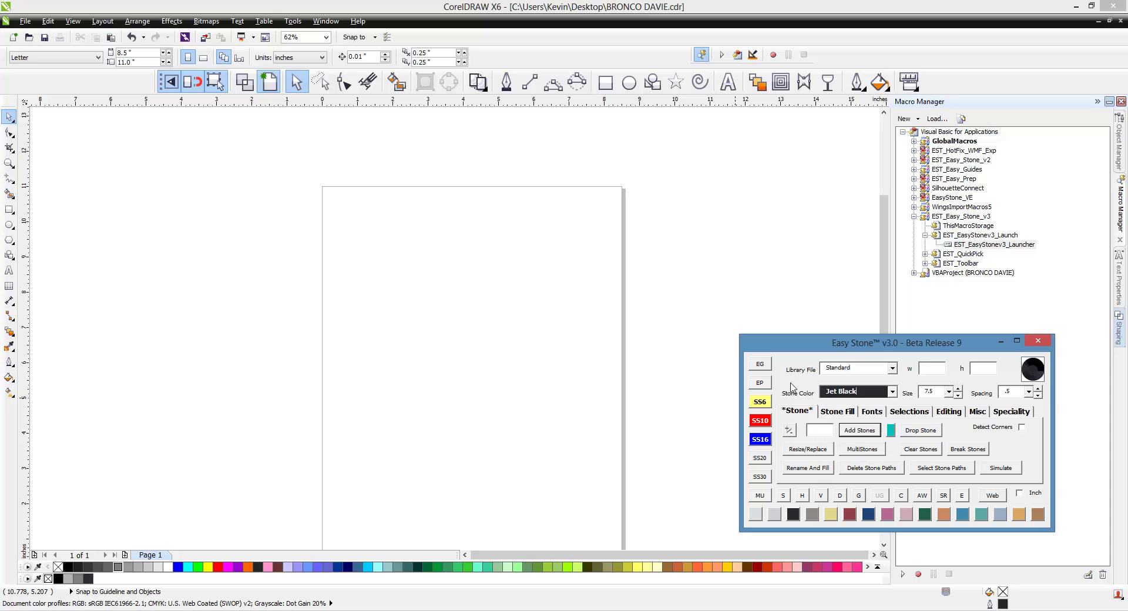
pyautogui.click(892, 391)
pyautogui.click(895, 433)
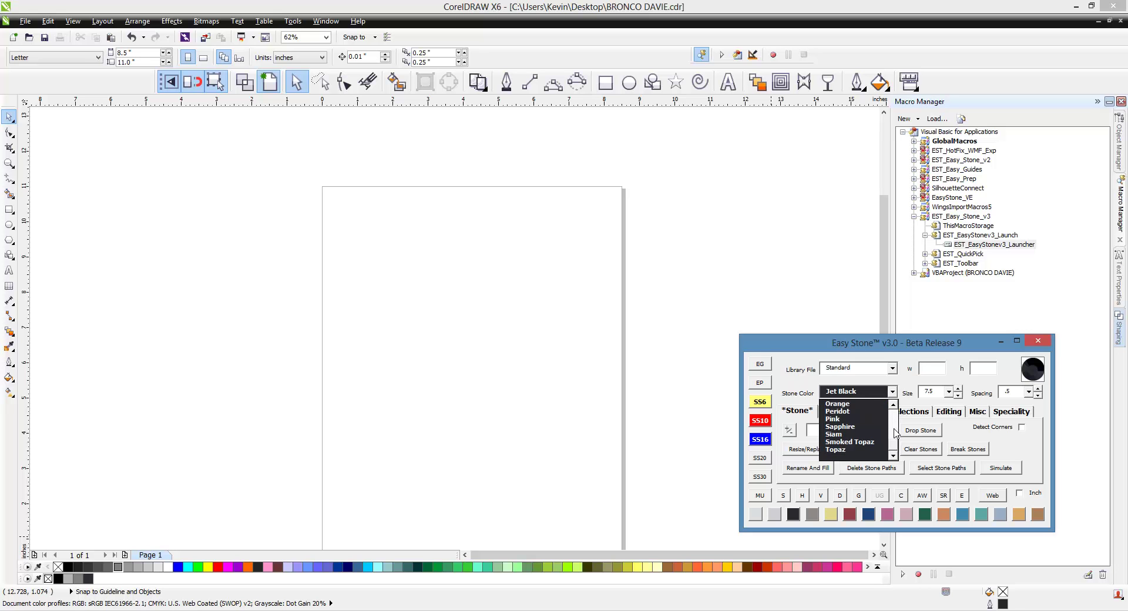
pyautogui.click(855, 346)
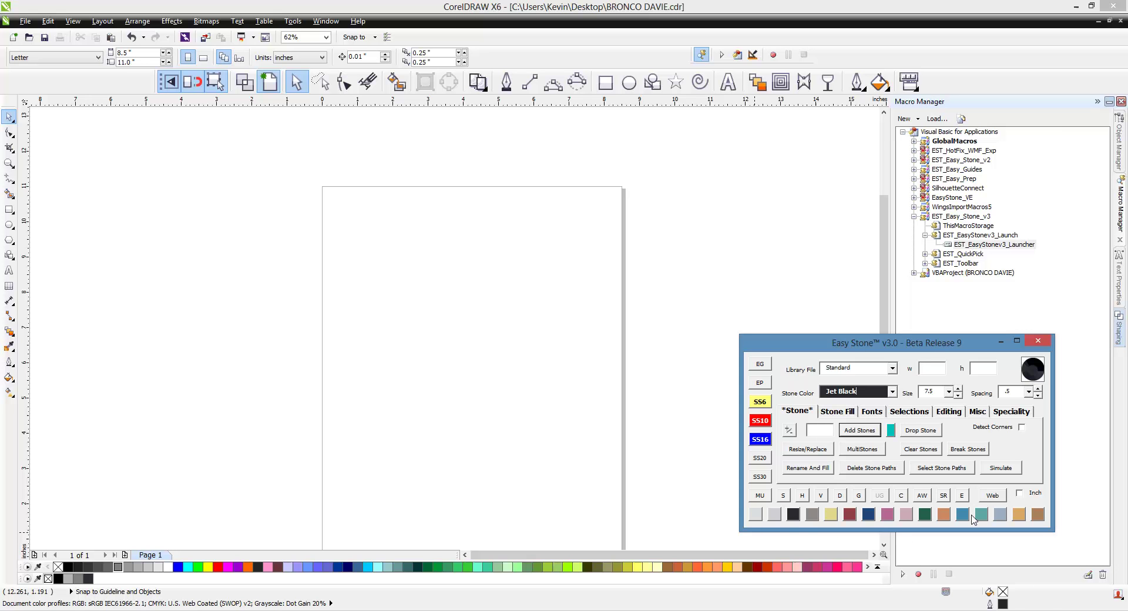
# - Preview the colour swatches, including Crystal, Citrine, Pink, Orange, Blue Zircon, Topaz and Smoked Topaz
pyautogui.click(756, 515)
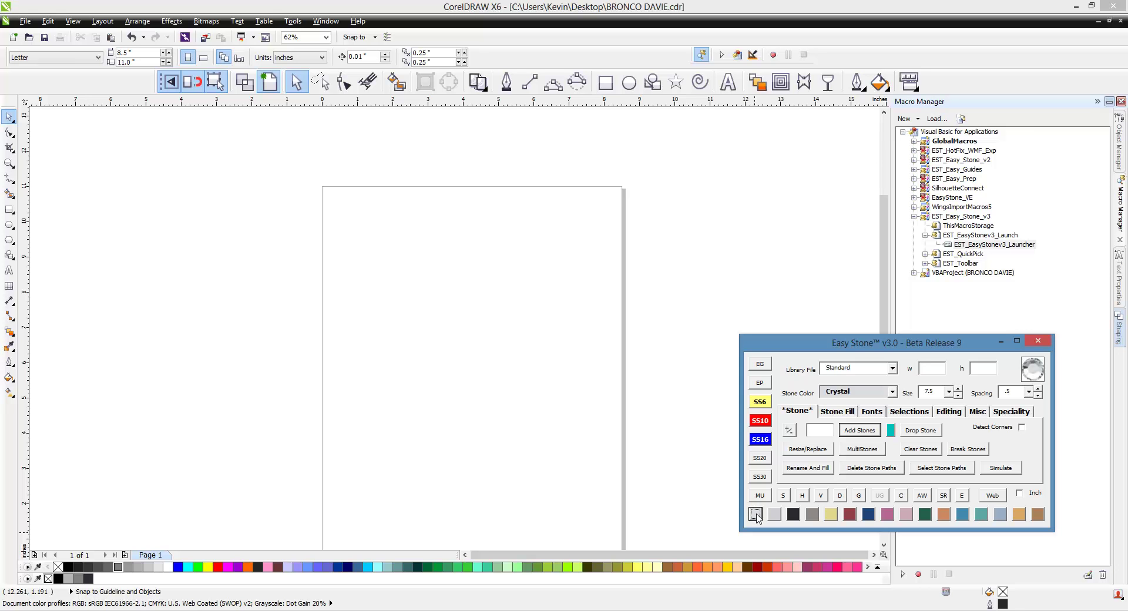
pyautogui.click(830, 515)
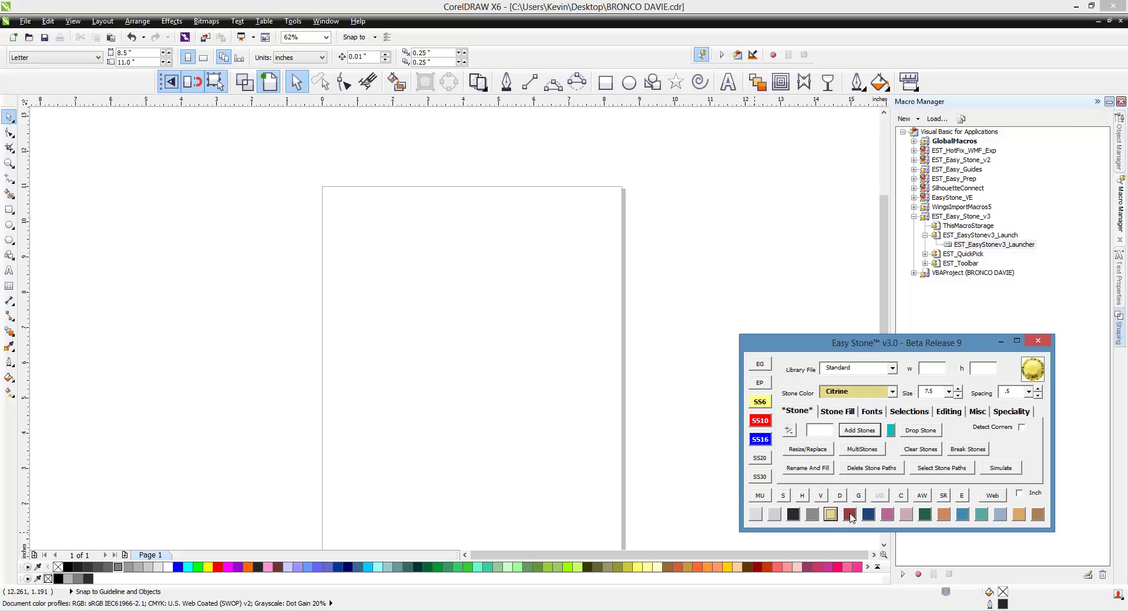
pyautogui.click(850, 515)
pyautogui.click(868, 514)
pyautogui.click(906, 514)
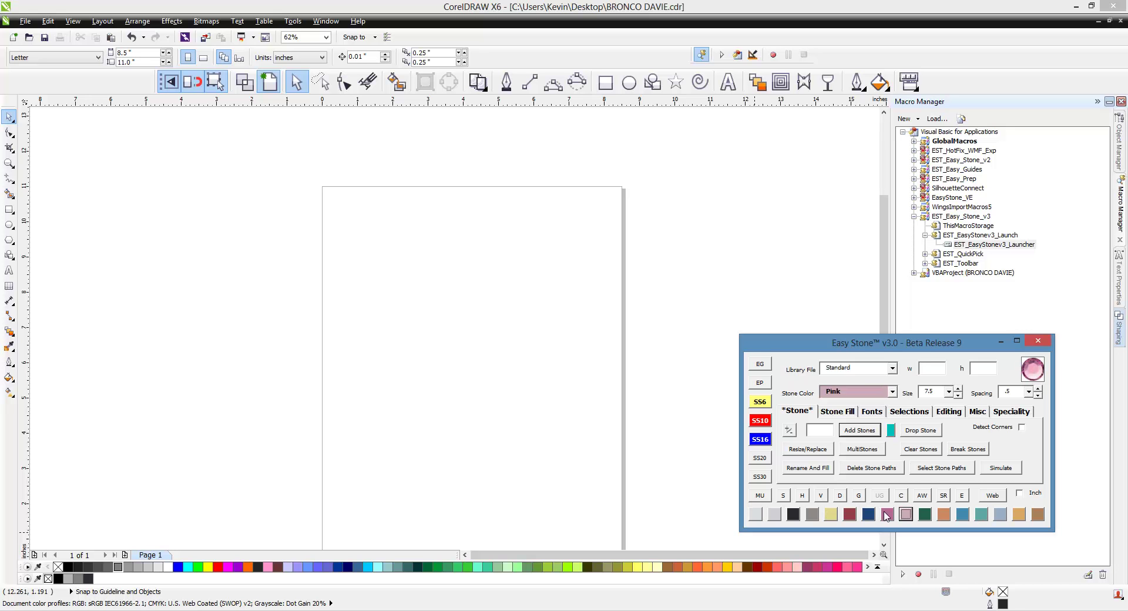
pyautogui.click(887, 514)
pyautogui.click(924, 514)
pyautogui.click(943, 514)
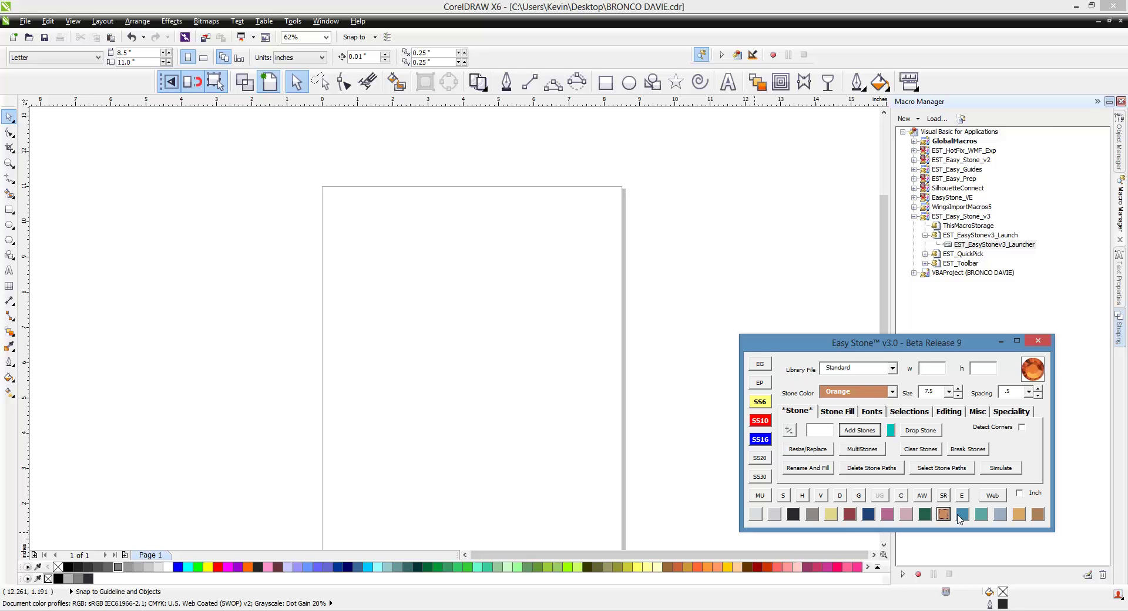
pyautogui.click(962, 515)
pyautogui.click(981, 514)
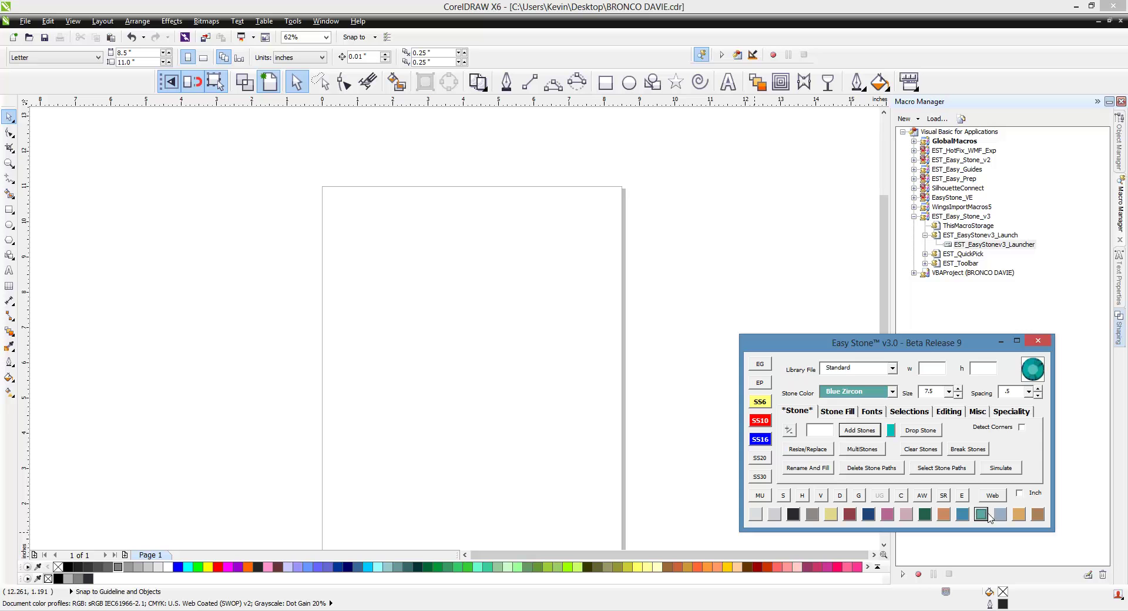
pyautogui.click(1000, 514)
pyautogui.click(1018, 514)
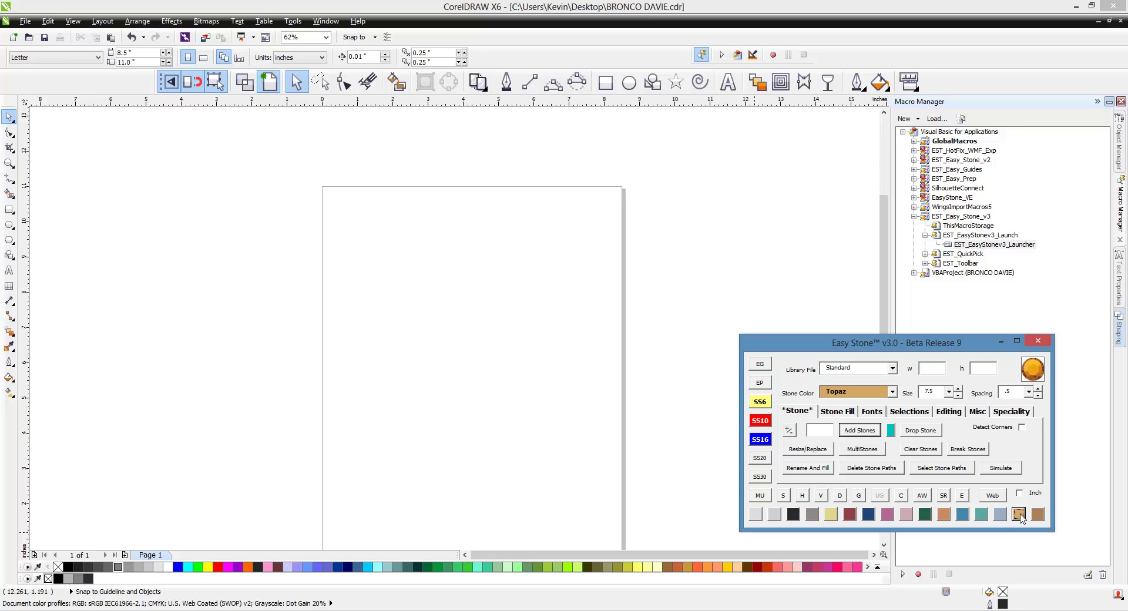
pyautogui.click(1038, 514)
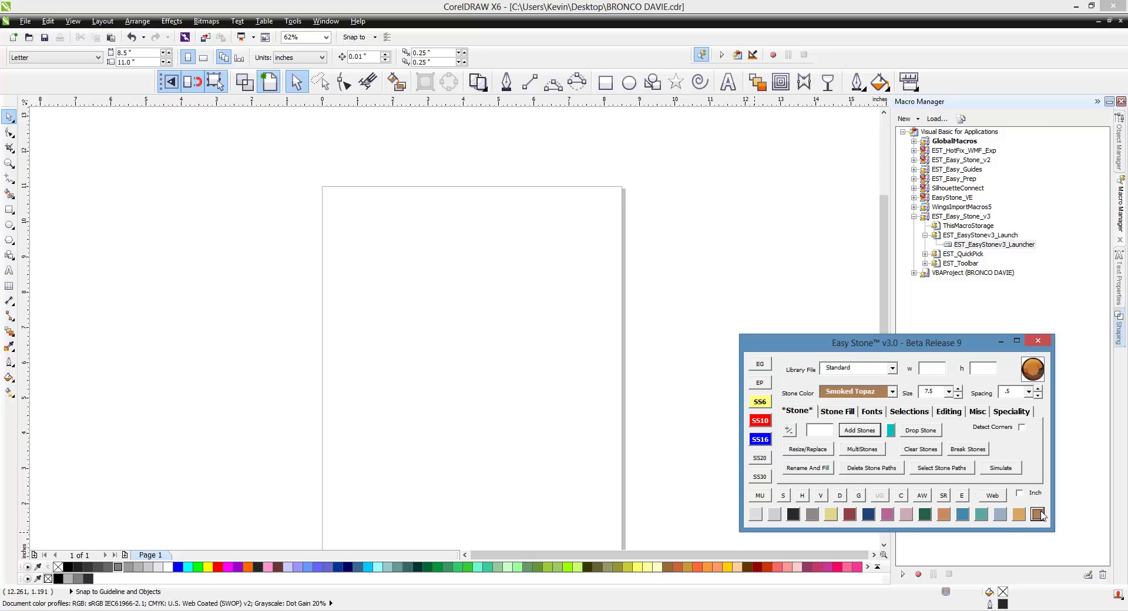
# - Set the stone colour to Emerald Green and verify it in the colour list
pyautogui.click(925, 515)
pyautogui.click(893, 391)
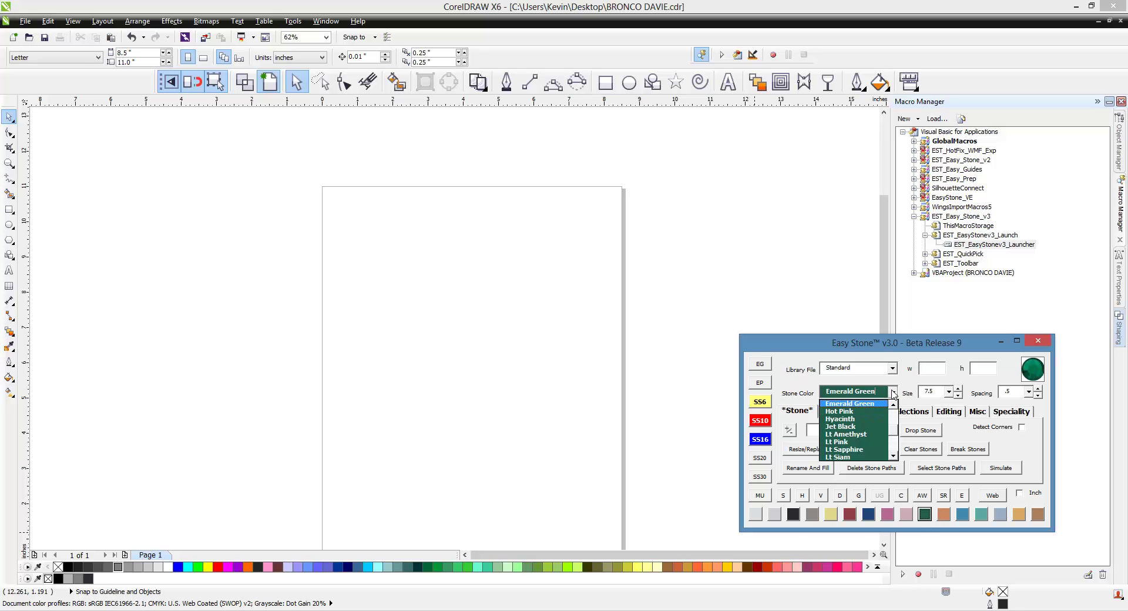
pyautogui.scroll(5, 895, 417)
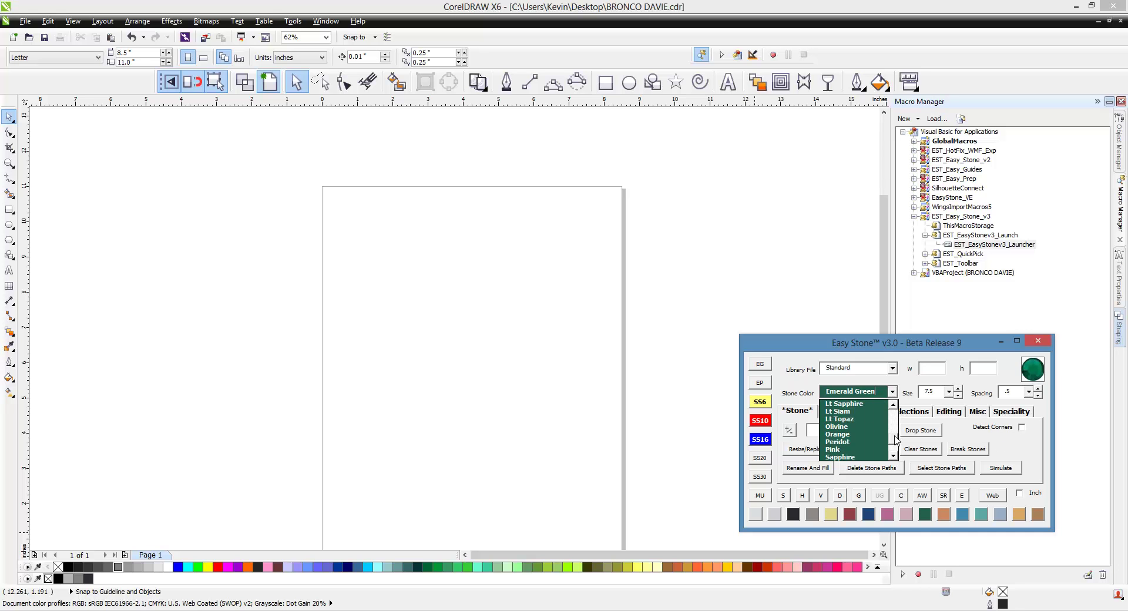
pyautogui.click(1016, 446)
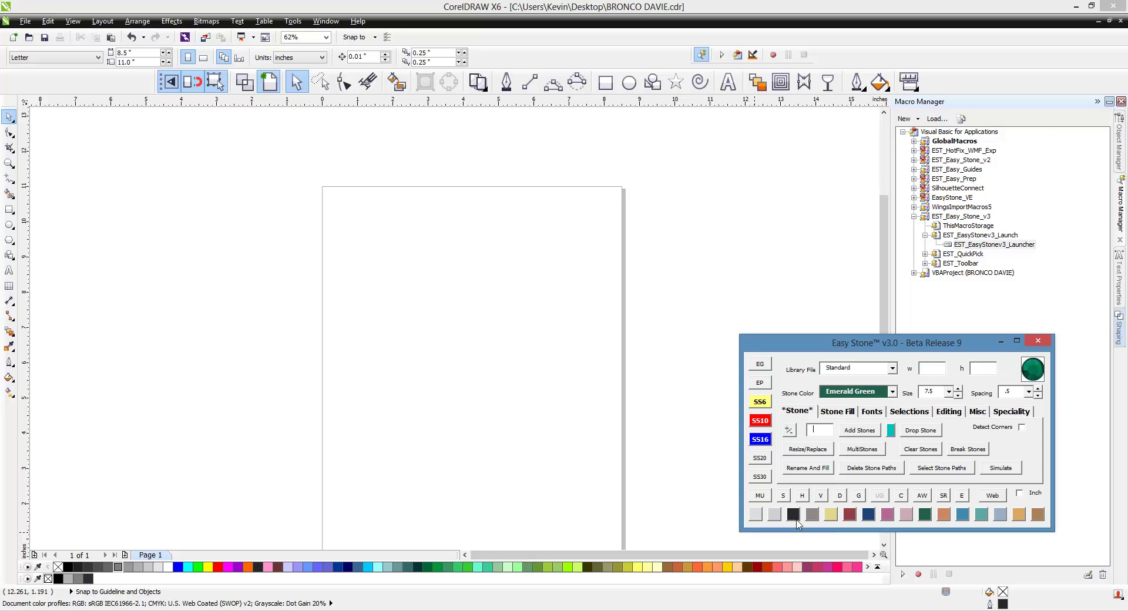
# - Drop eight SS16 Citrine stones at scattered spots across the page
pyautogui.click(831, 515)
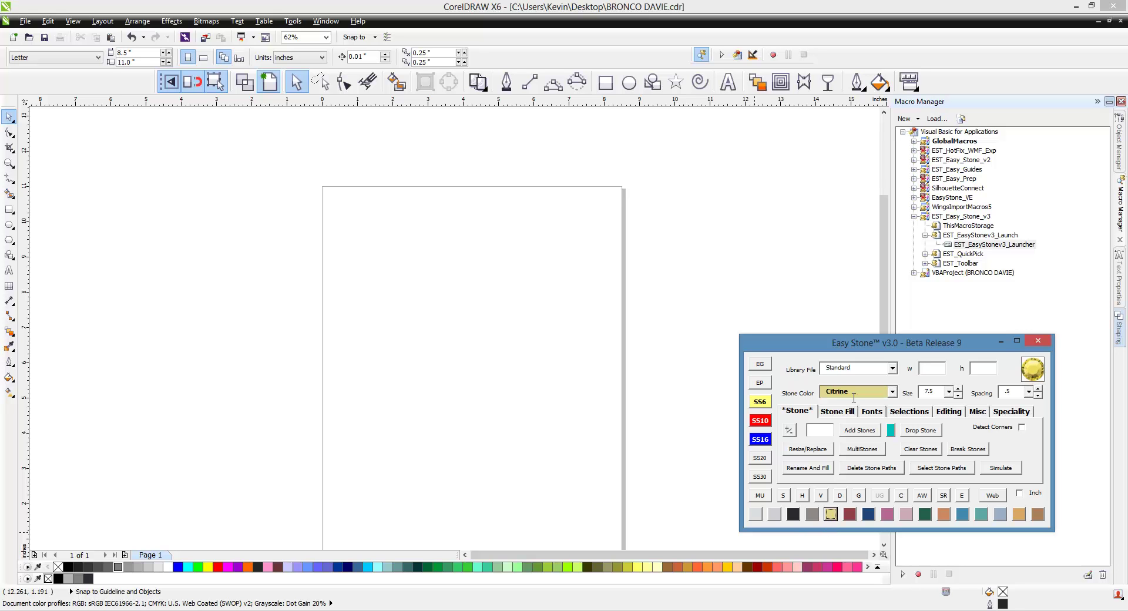
pyautogui.click(759, 441)
pyautogui.click(921, 430)
pyautogui.click(460, 301)
pyautogui.click(460, 357)
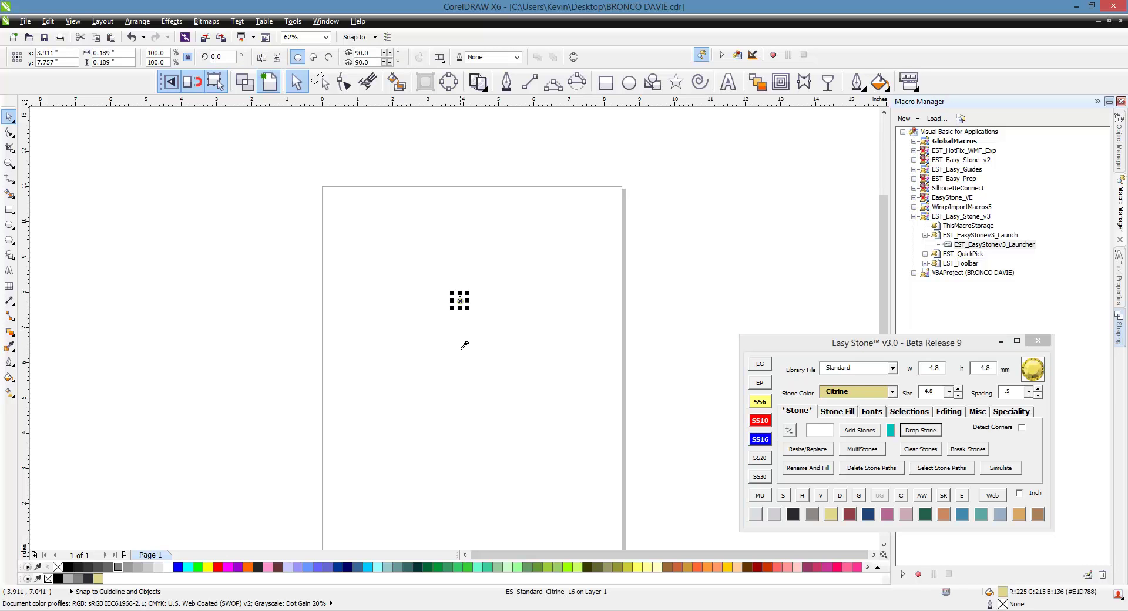
pyautogui.click(348, 310)
pyautogui.click(503, 249)
pyautogui.click(575, 336)
pyautogui.click(461, 435)
pyautogui.click(359, 397)
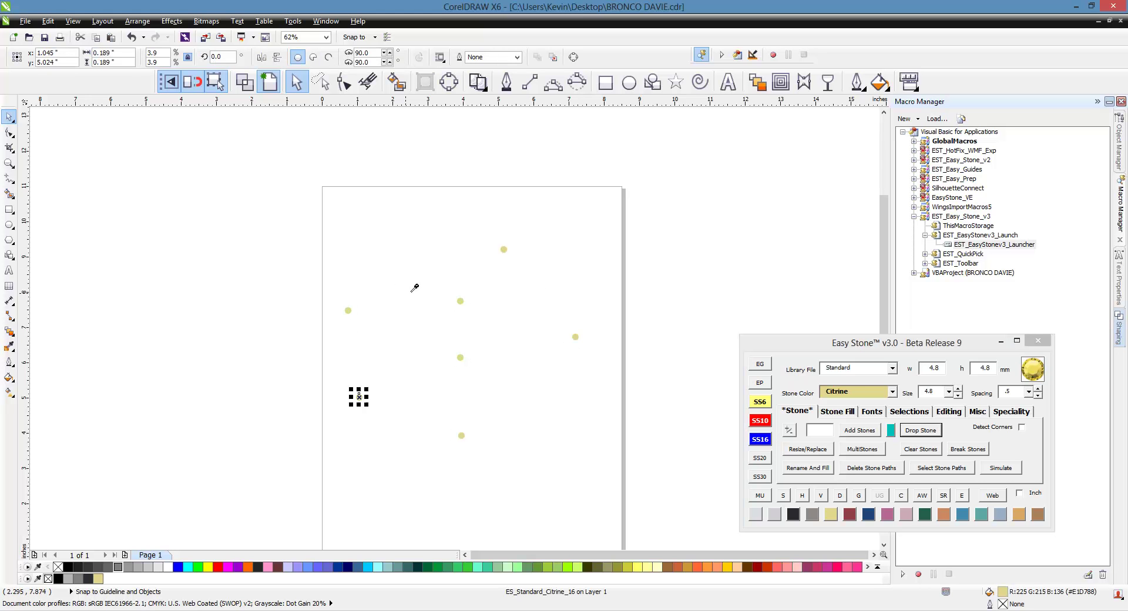
pyautogui.click(414, 266)
# - Drop eight SS20 Emerald Green stones among them, then stop placing stones
pyautogui.click(924, 514)
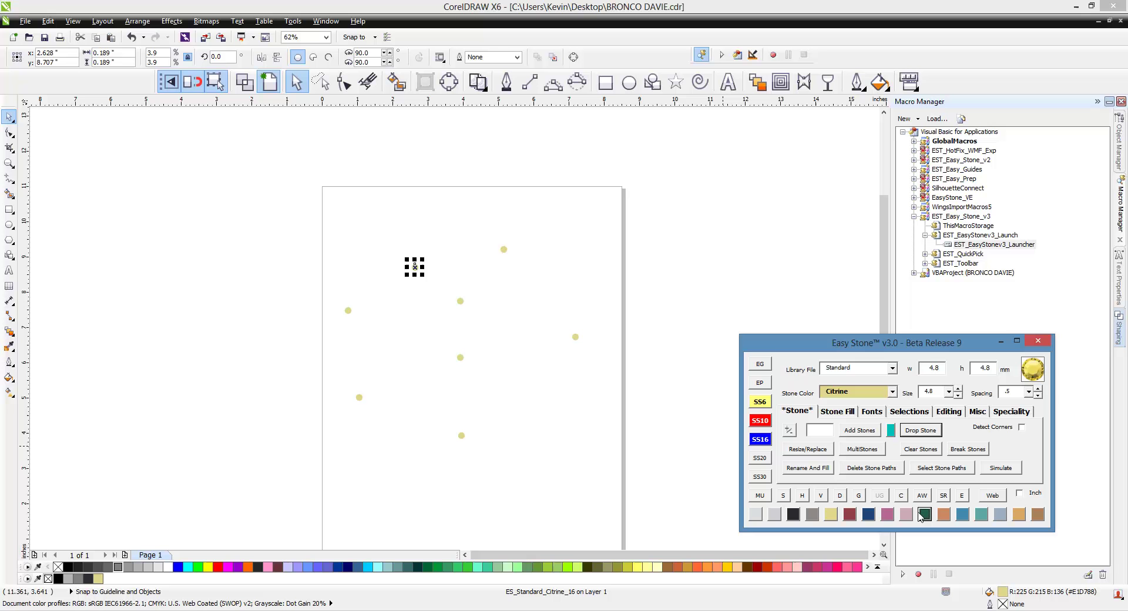
pyautogui.click(759, 458)
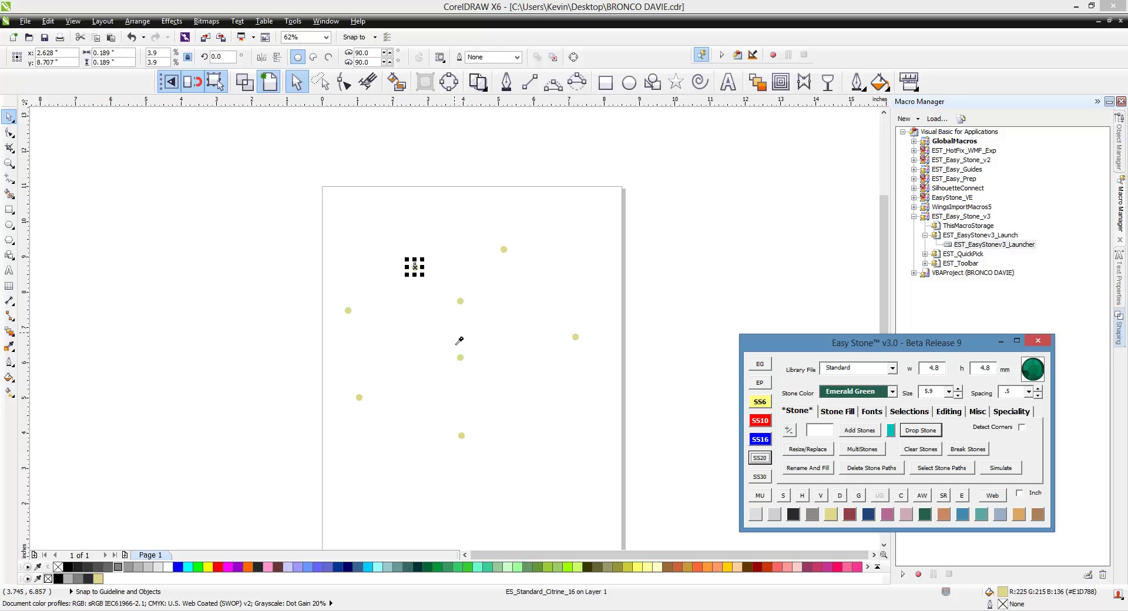
pyautogui.click(400, 336)
pyautogui.click(477, 389)
pyautogui.click(505, 334)
pyautogui.click(559, 297)
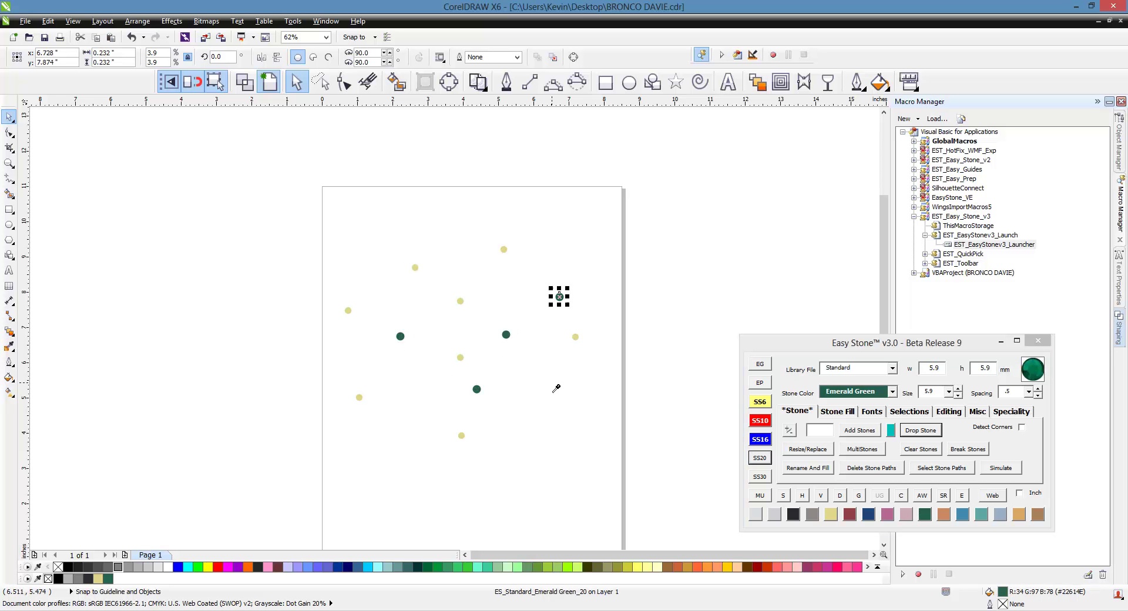
pyautogui.click(551, 383)
pyautogui.click(466, 252)
pyautogui.click(357, 277)
pyautogui.click(337, 347)
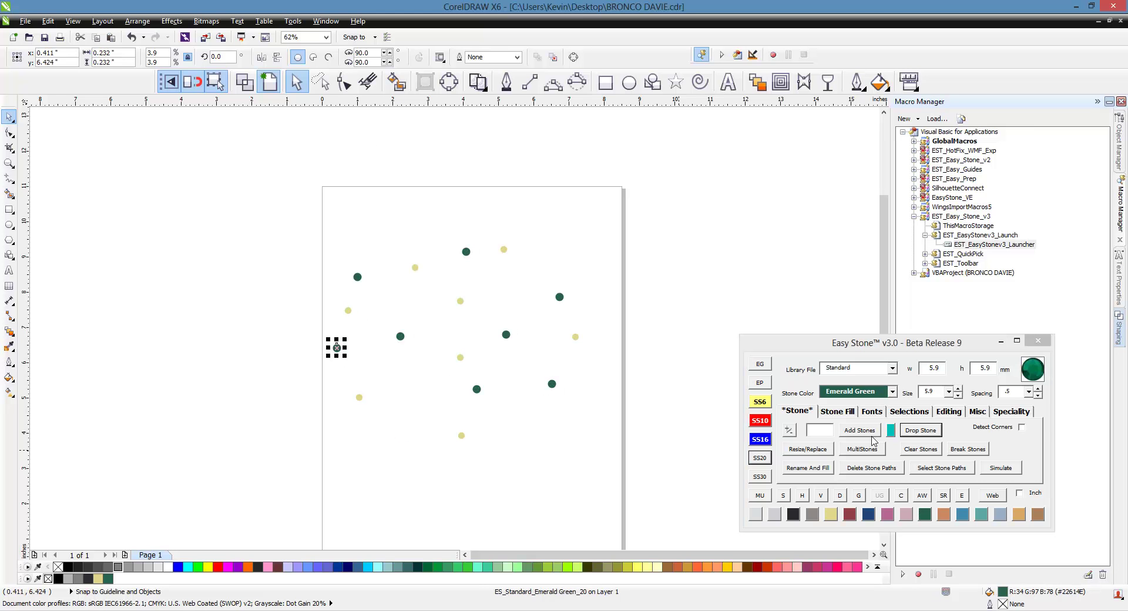
pyautogui.press('Escape')
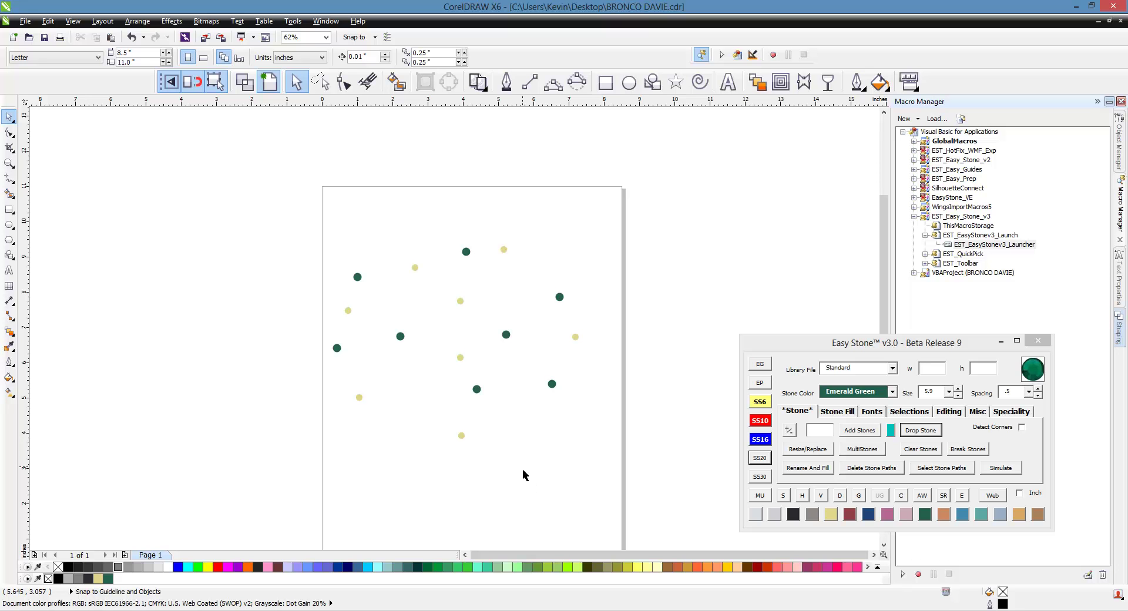
# - With Hot Pink and SS30 chosen, turn the five right-hand Citrine stones Emerald Green
pyautogui.click(888, 515)
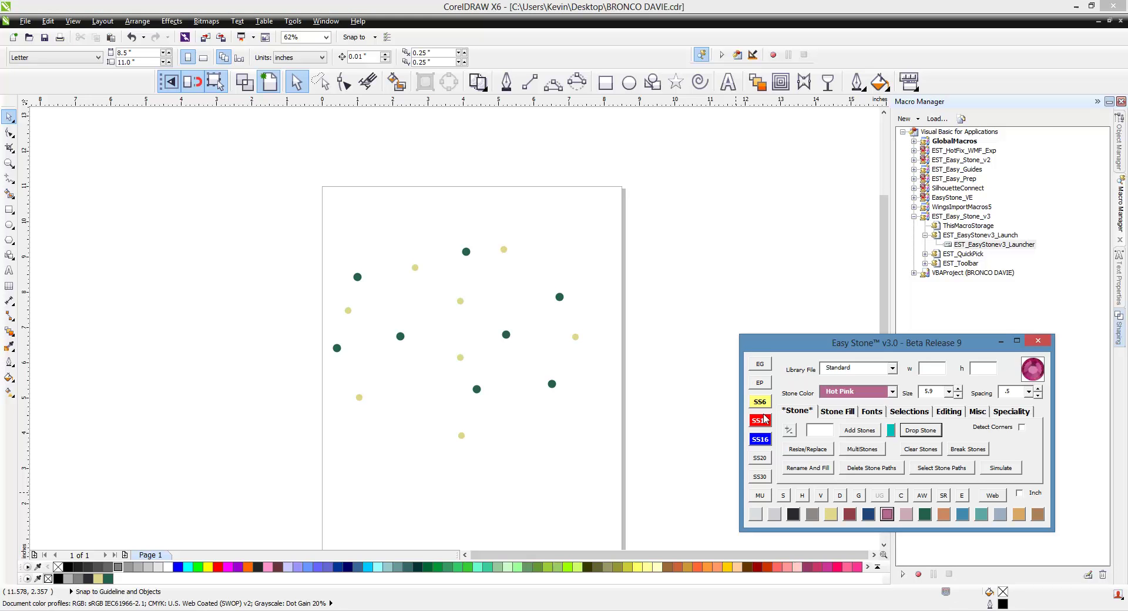
pyautogui.click(761, 477)
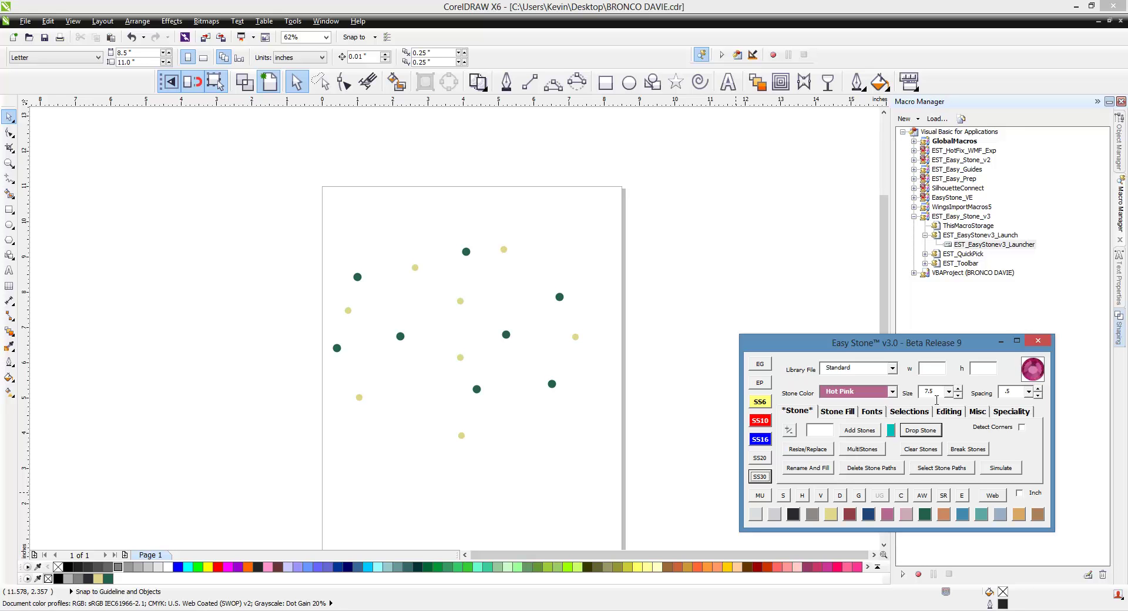
pyautogui.click(655, 373)
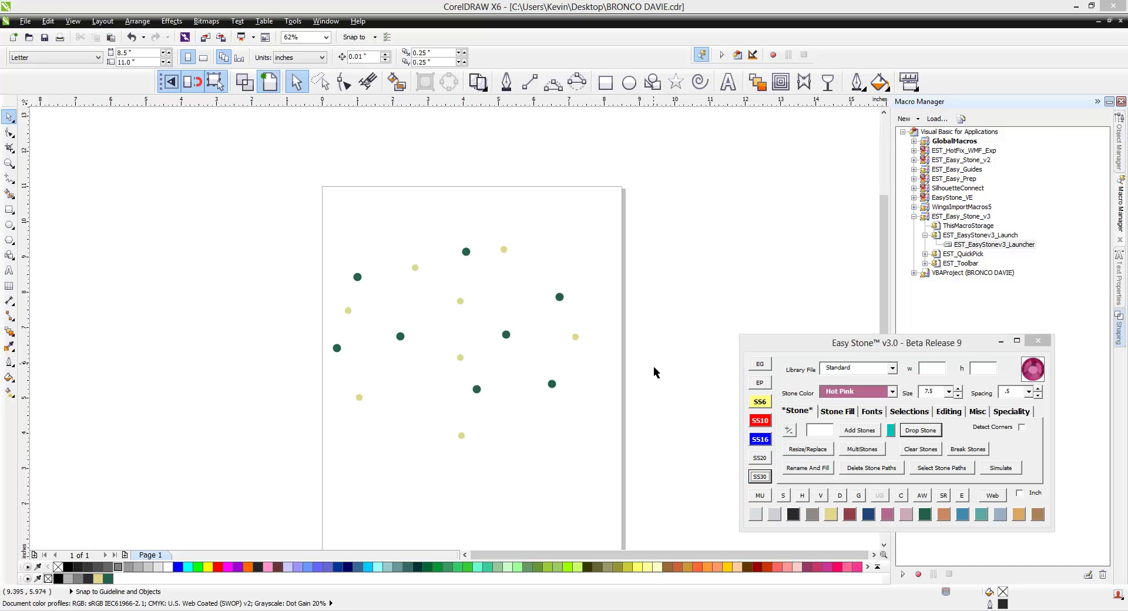
pyautogui.moveTo(613, 203); pyautogui.dragTo(440, 477)
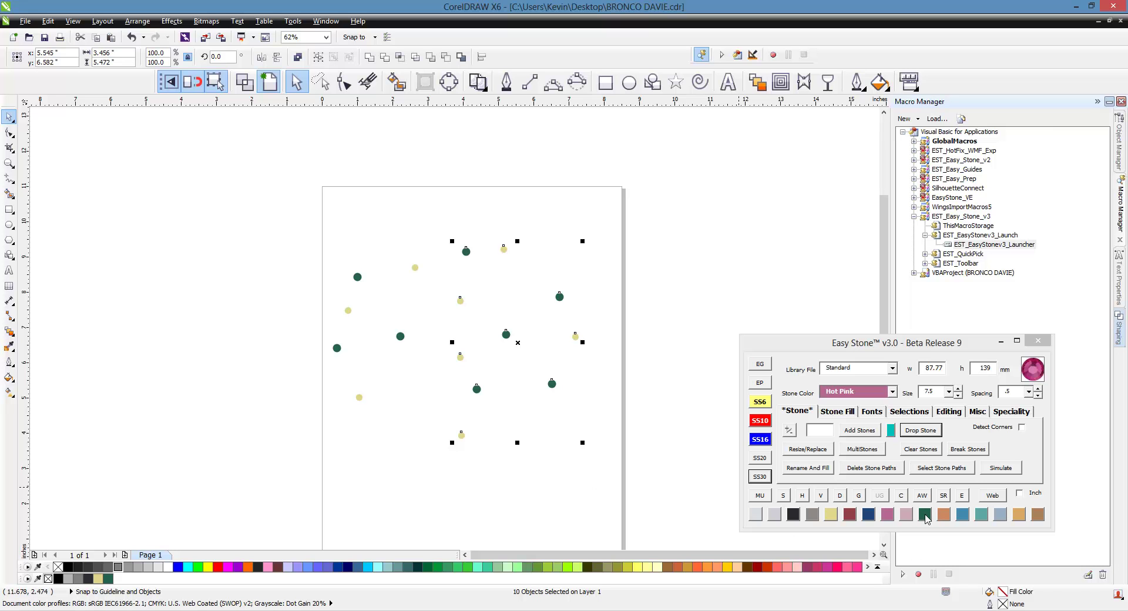
pyautogui.click(925, 515)
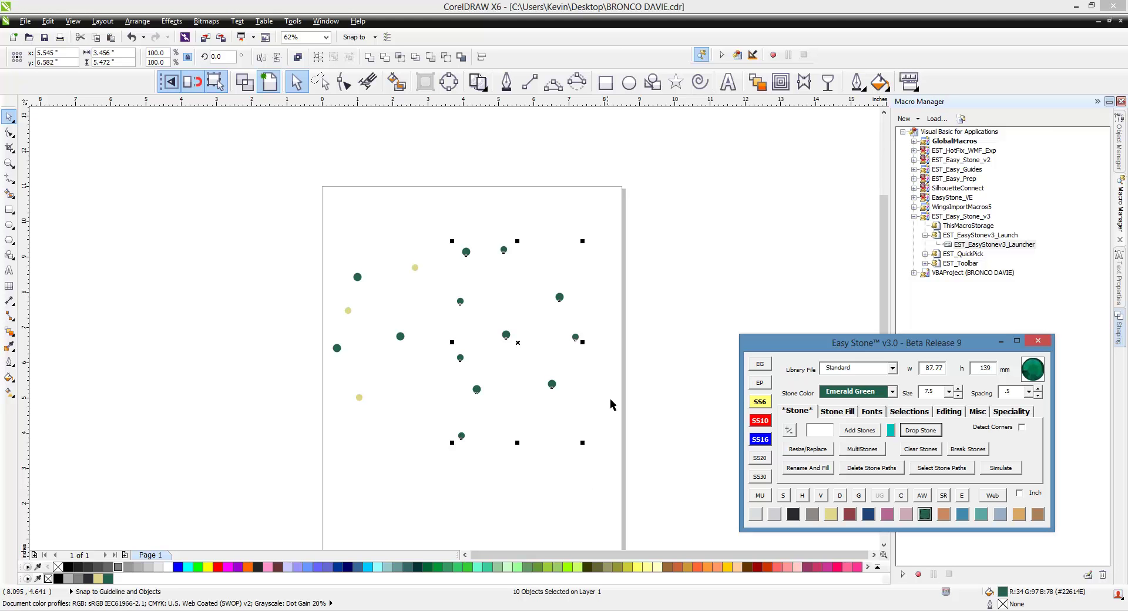
pyautogui.click(619, 301)
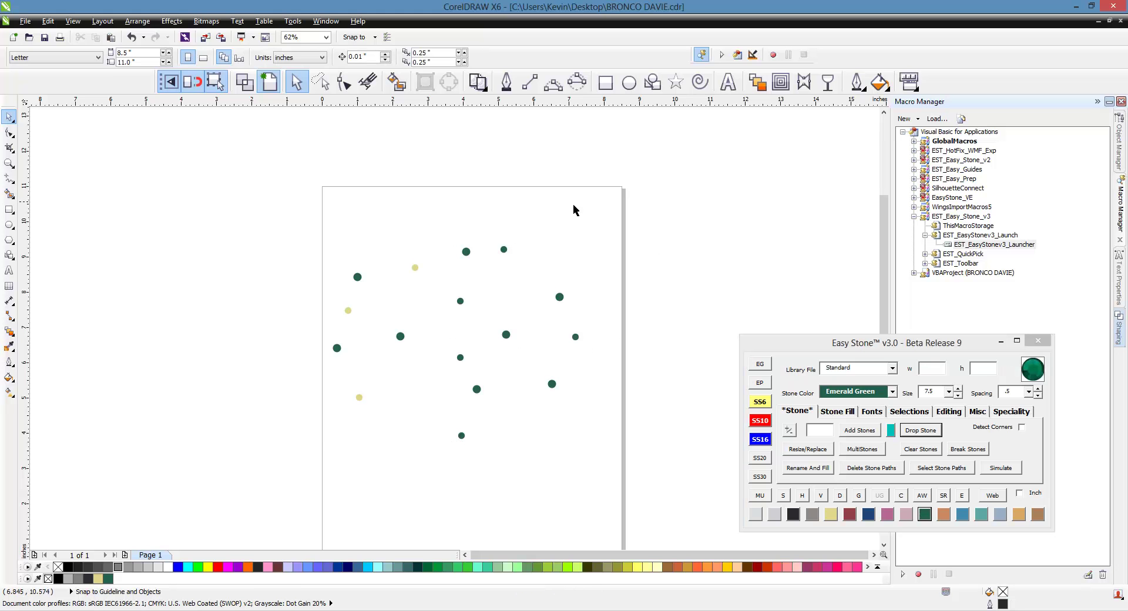
# - Recolour all 16 stones Hot Pink
pyautogui.moveTo(661, 188); pyautogui.dragTo(326, 445)
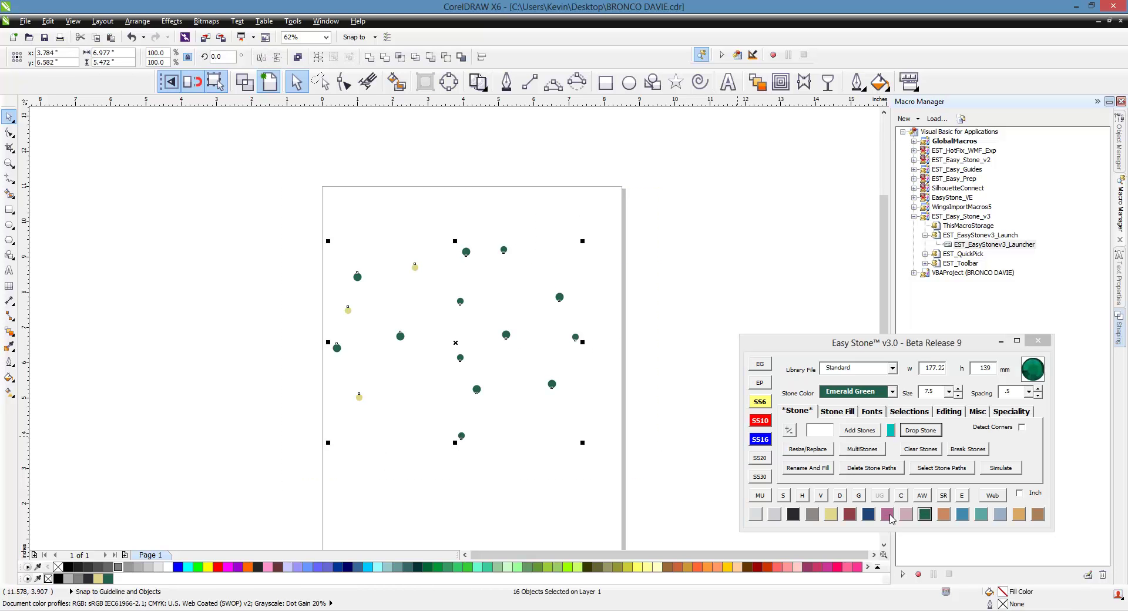
pyautogui.click(887, 514)
pyautogui.click(491, 469)
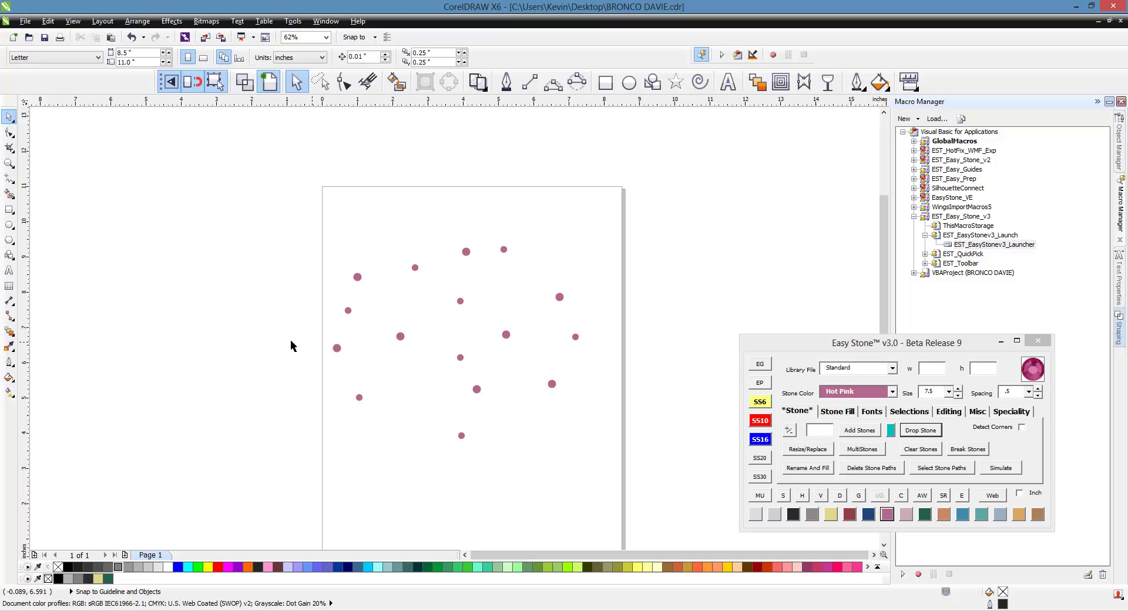
# - Check two stones' sizes, then generate the Stone Count Report for all stones
pyautogui.click(552, 386)
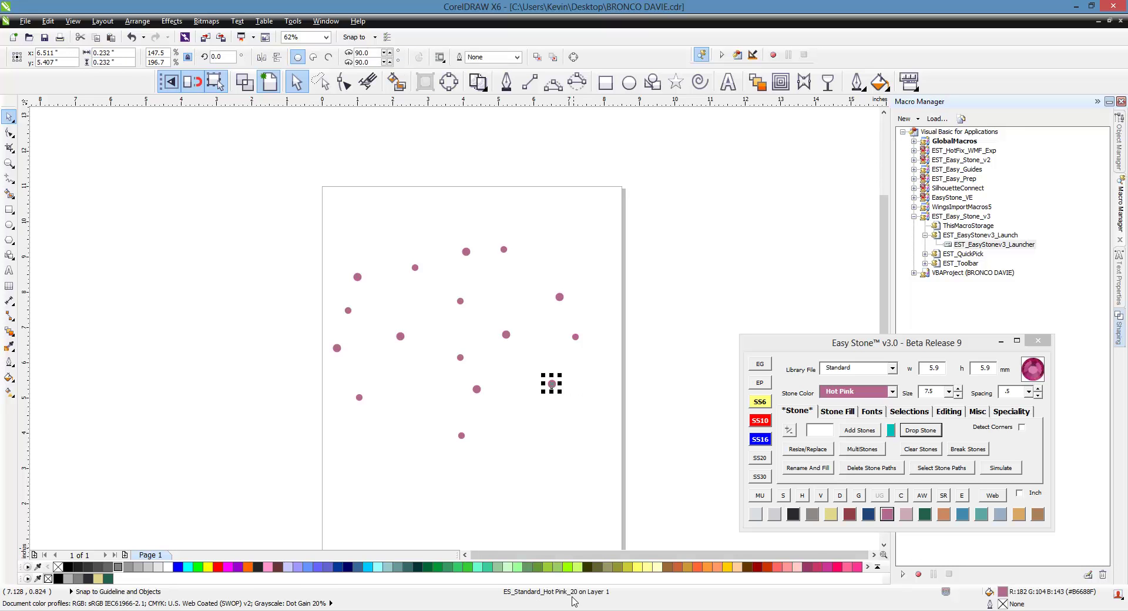
pyautogui.click(576, 339)
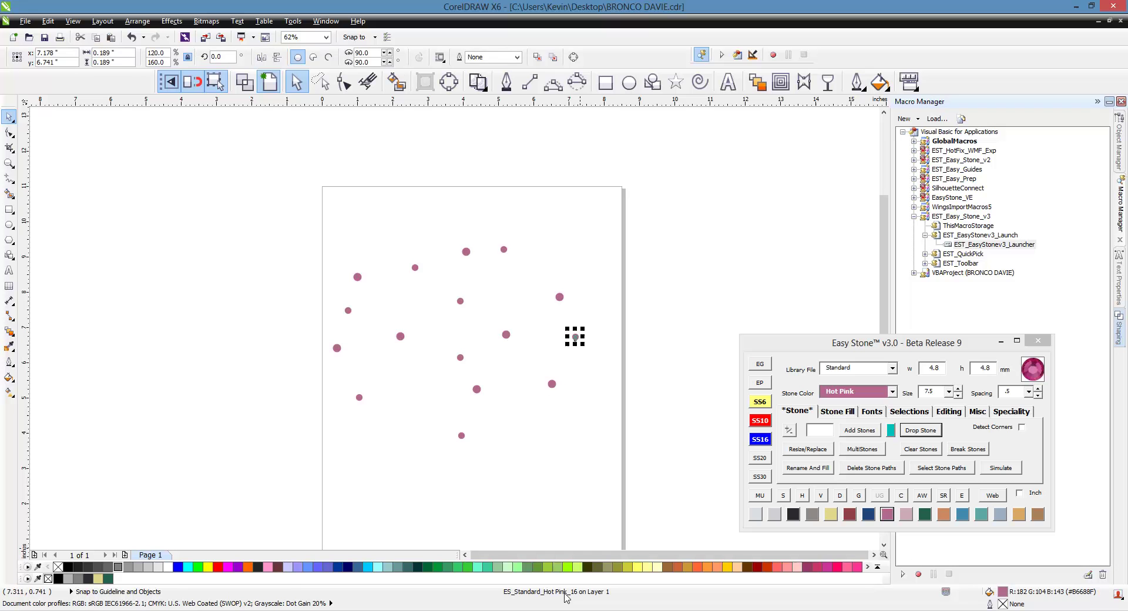
pyautogui.click(655, 314)
pyautogui.moveTo(663, 191); pyautogui.dragTo(245, 488)
pyautogui.click(943, 495)
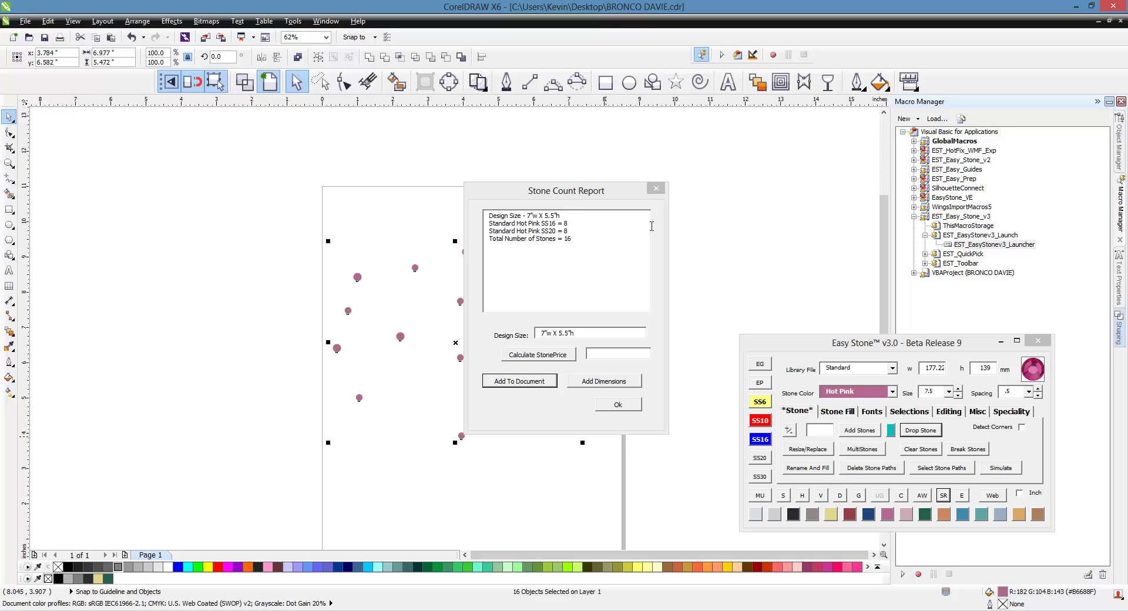
# - Dismiss the Stone Count Report dialog
pyautogui.click(655, 188)
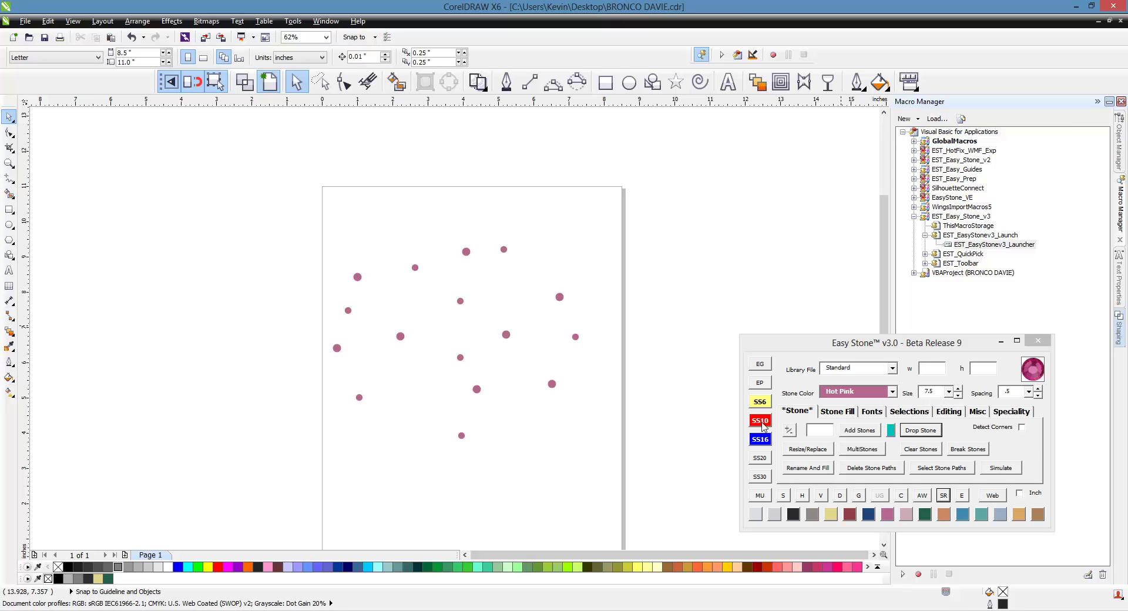
# - Resize the three right-hand stones to SS6, then to SS10
pyautogui.moveTo(650, 262); pyautogui.dragTo(534, 420)
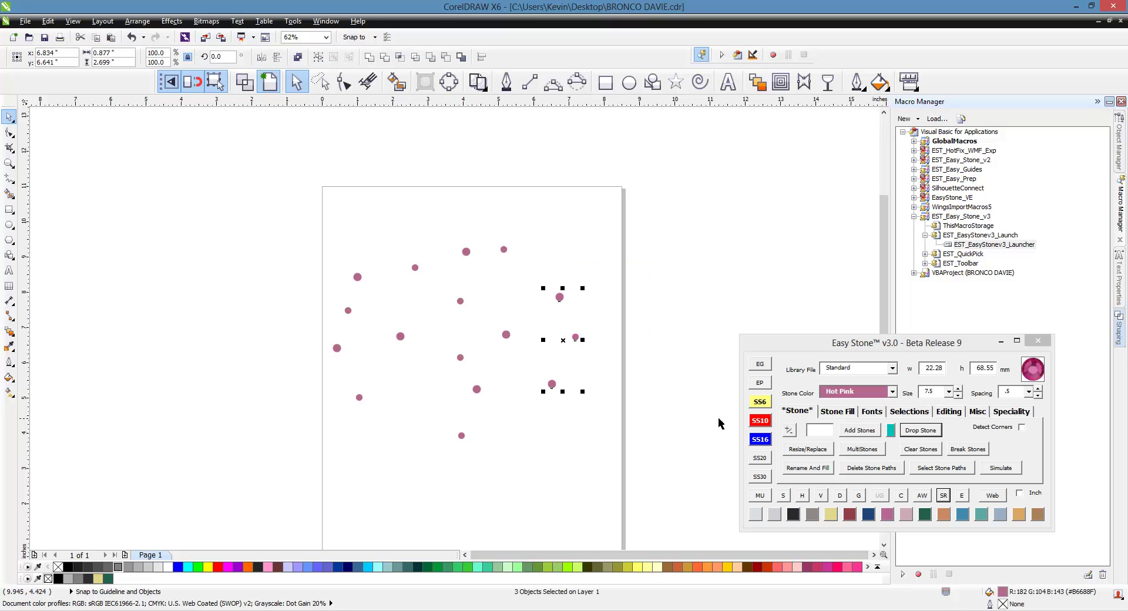
pyautogui.click(760, 403)
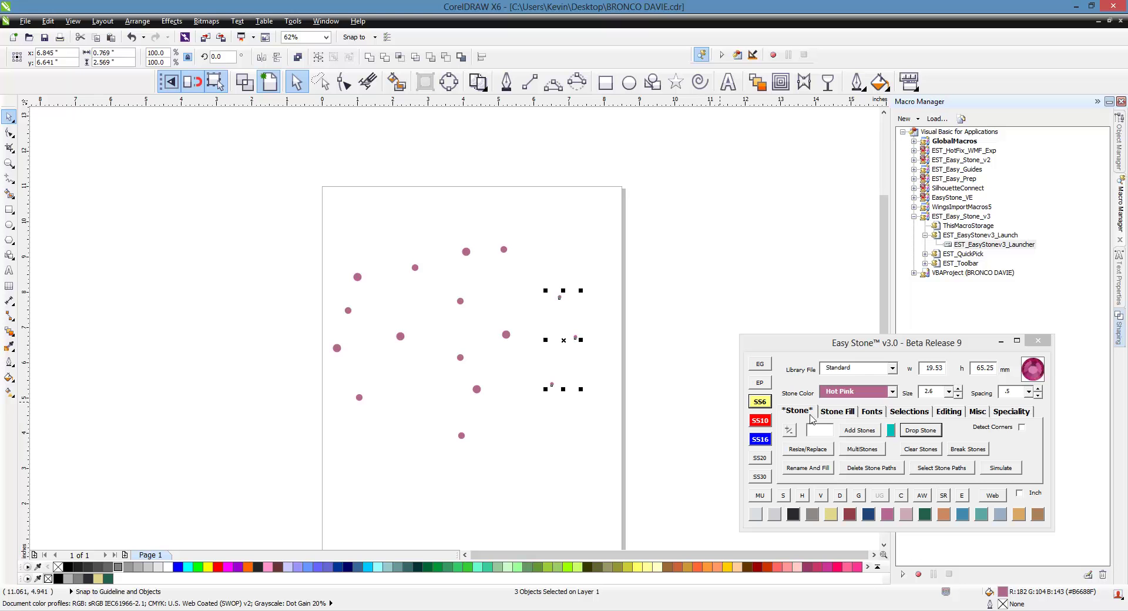
pyautogui.click(760, 420)
# - Enlarge the three right-hand stones to SS30, recolour them Citrine, then select all stones
pyautogui.click(761, 476)
pyautogui.click(659, 463)
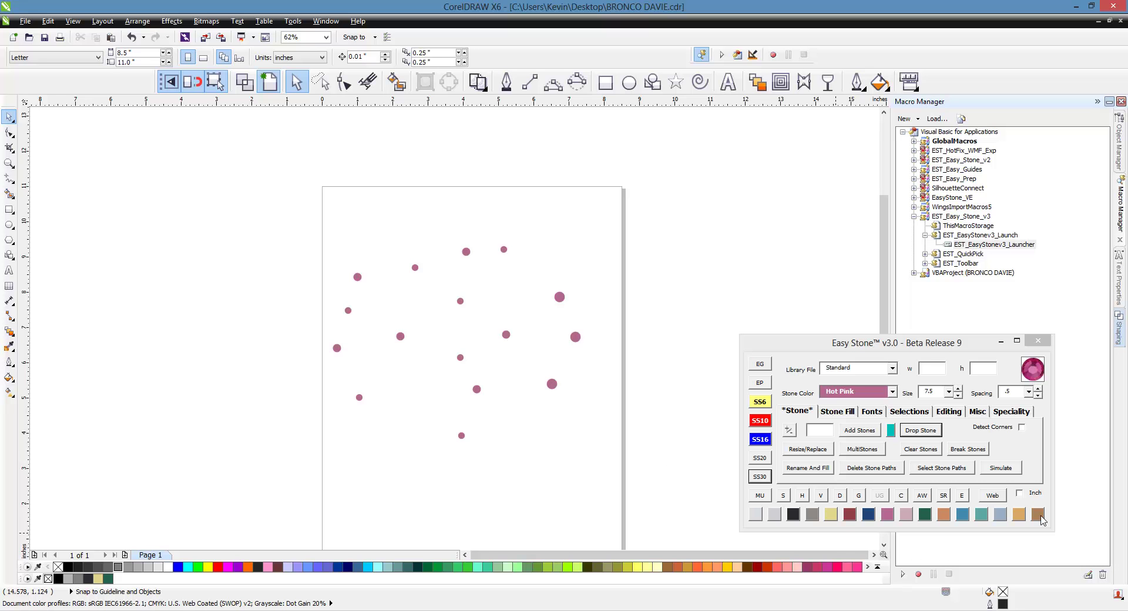
pyautogui.click(887, 515)
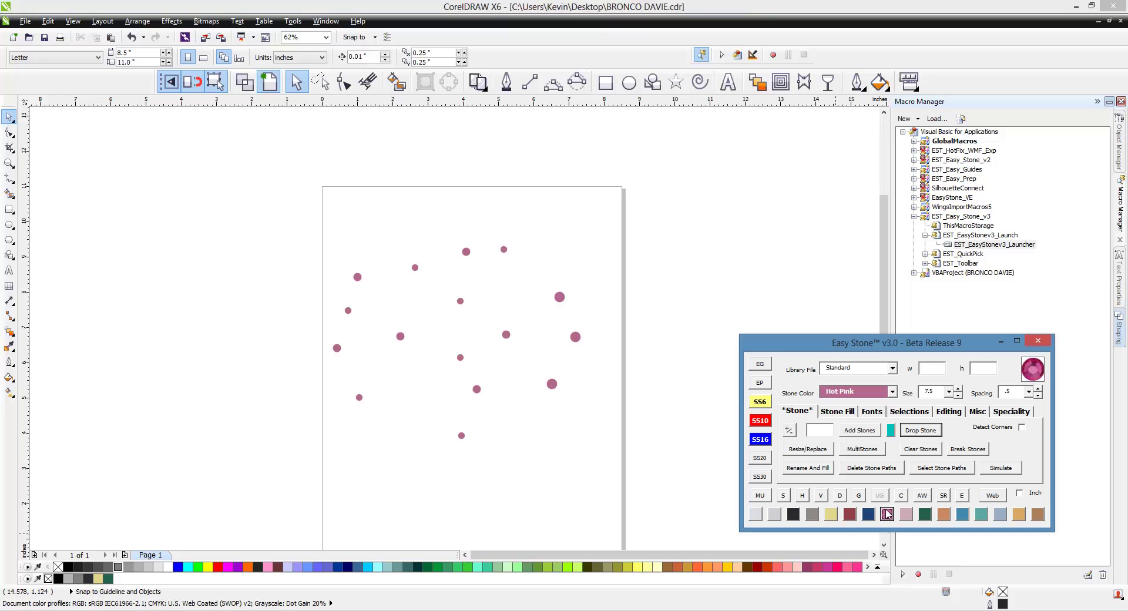
pyautogui.click(829, 514)
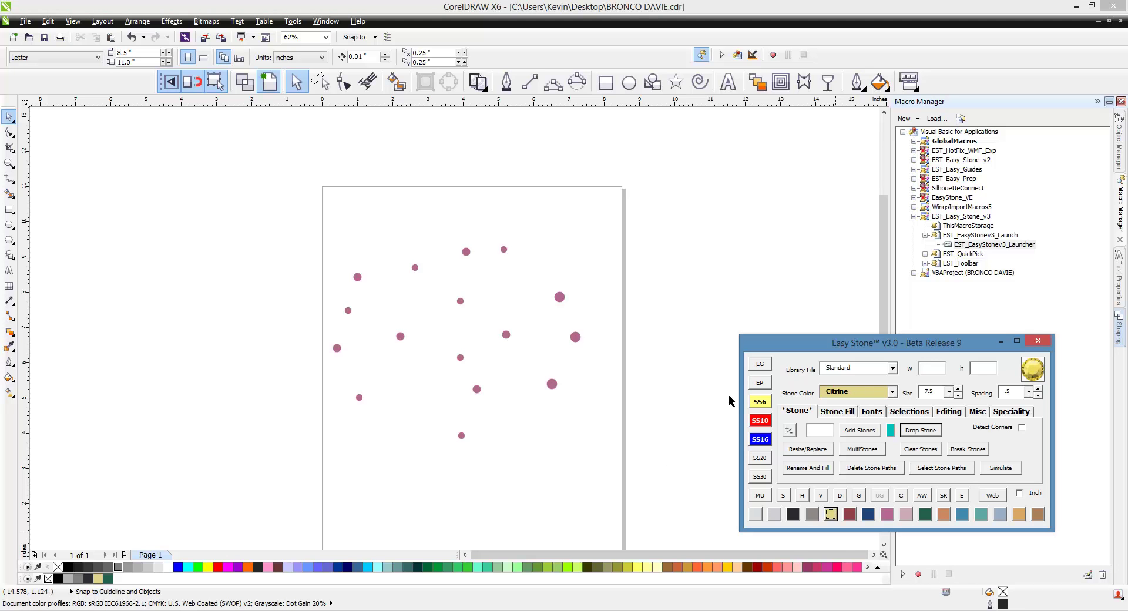
pyautogui.moveTo(666, 275); pyautogui.dragTo(538, 435)
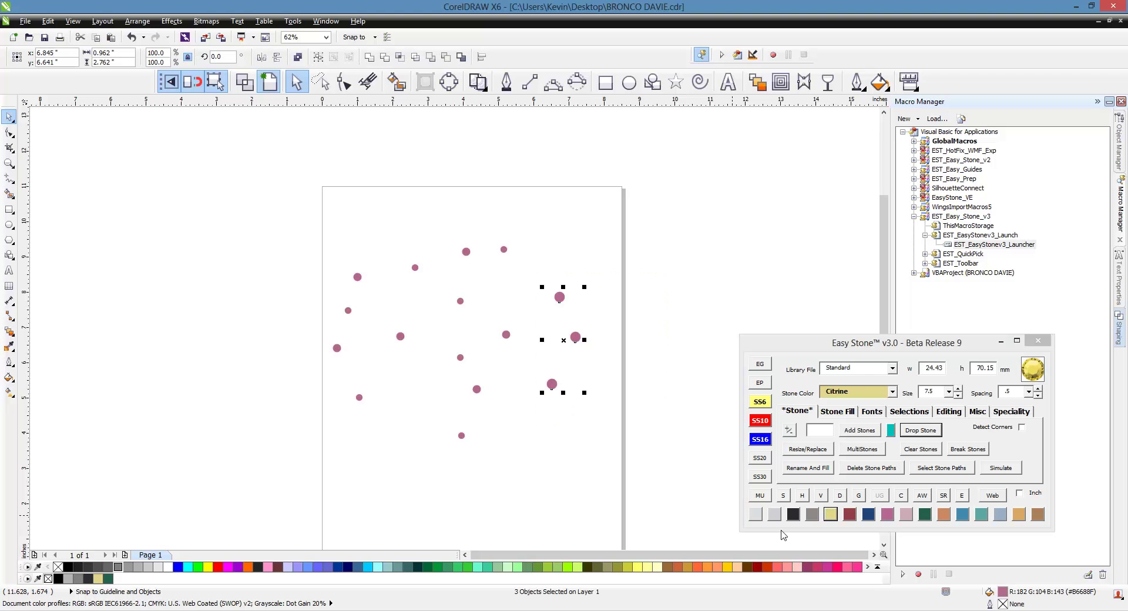
pyautogui.click(829, 514)
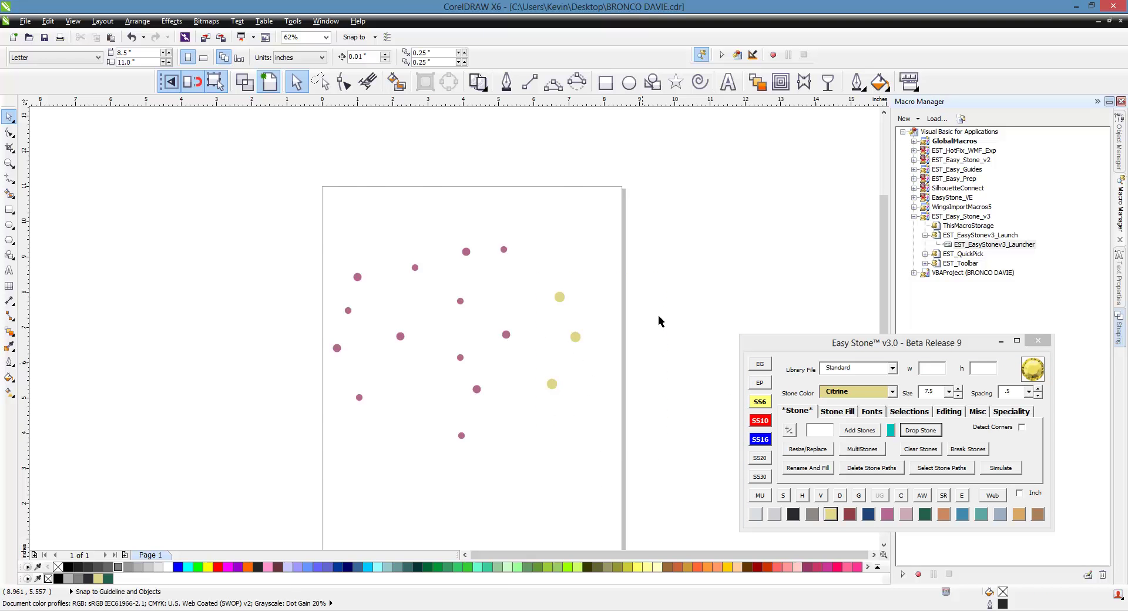
pyautogui.moveTo(690, 185); pyautogui.dragTo(282, 507)
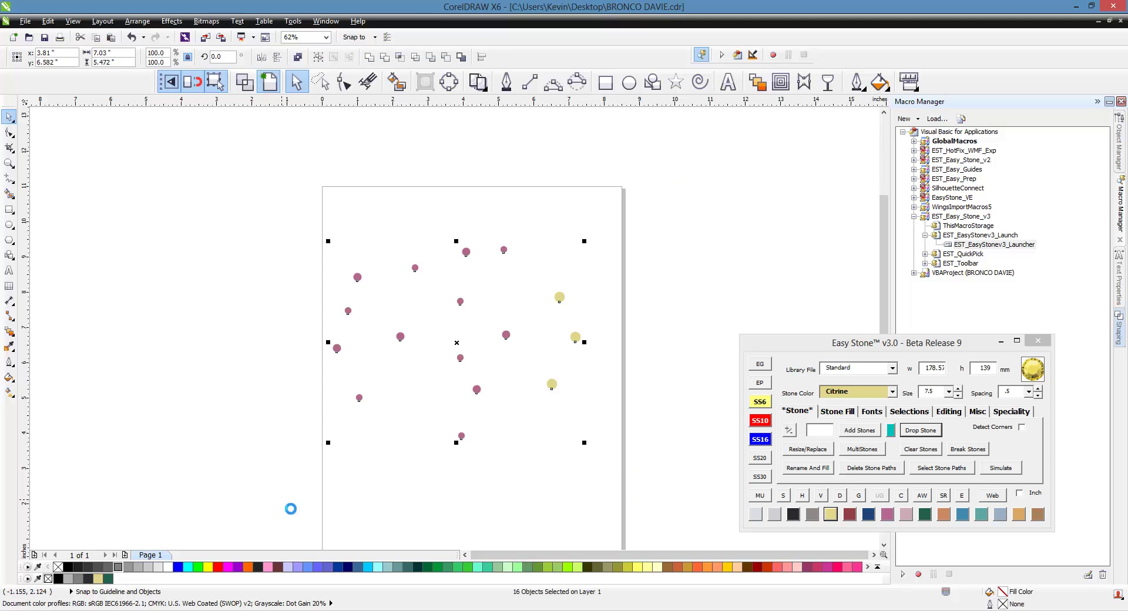
# - Delete all the stones and draw a circle with the Ellipse tool
pyautogui.press('Delete')
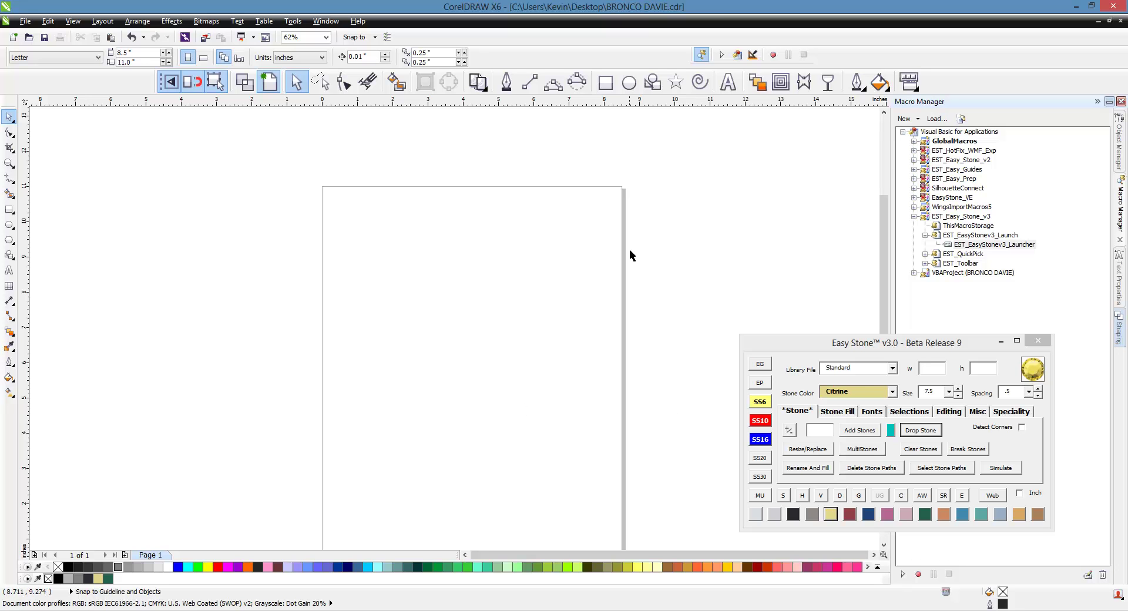
pyautogui.click(629, 83)
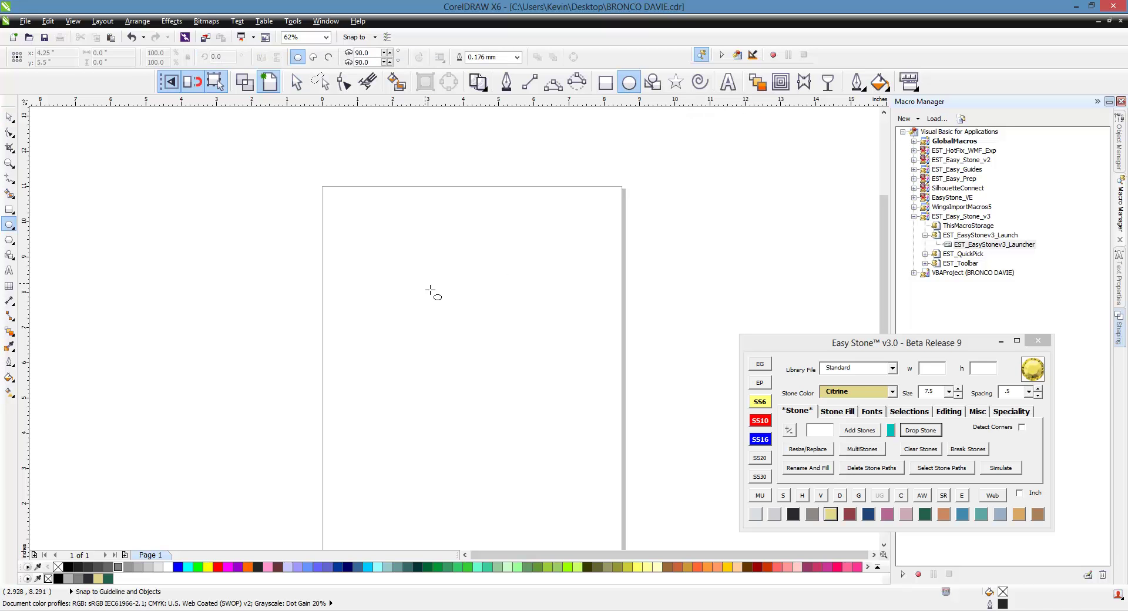
pyautogui.moveTo(397, 282); pyautogui.dragTo(510, 396)
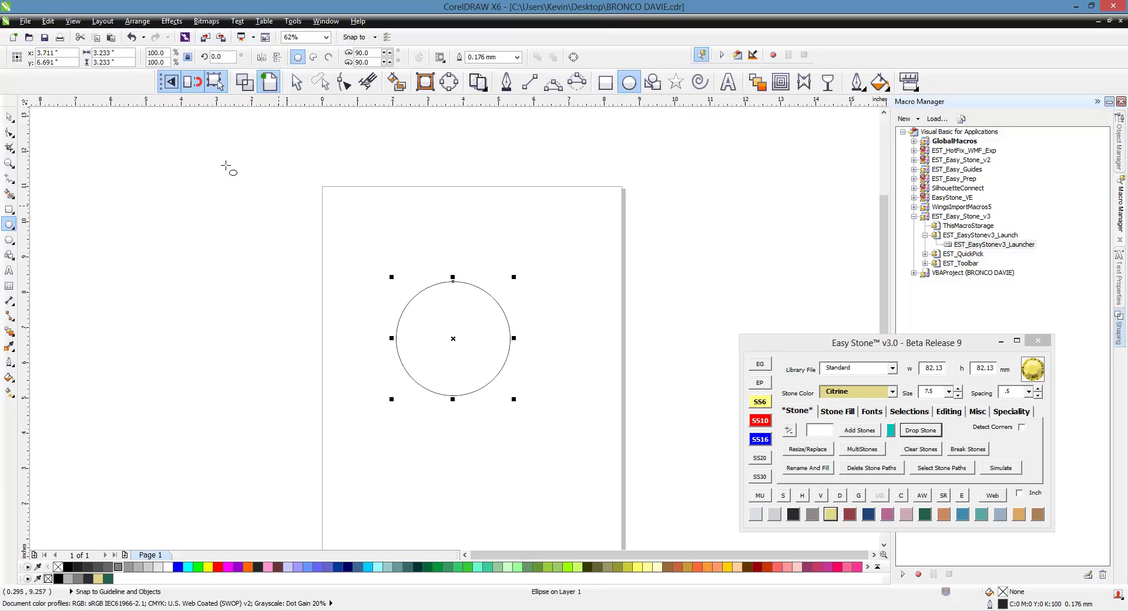
# - Set the circle's width to 2.5 inches and deselect it
pyautogui.doubleClick(87, 57)
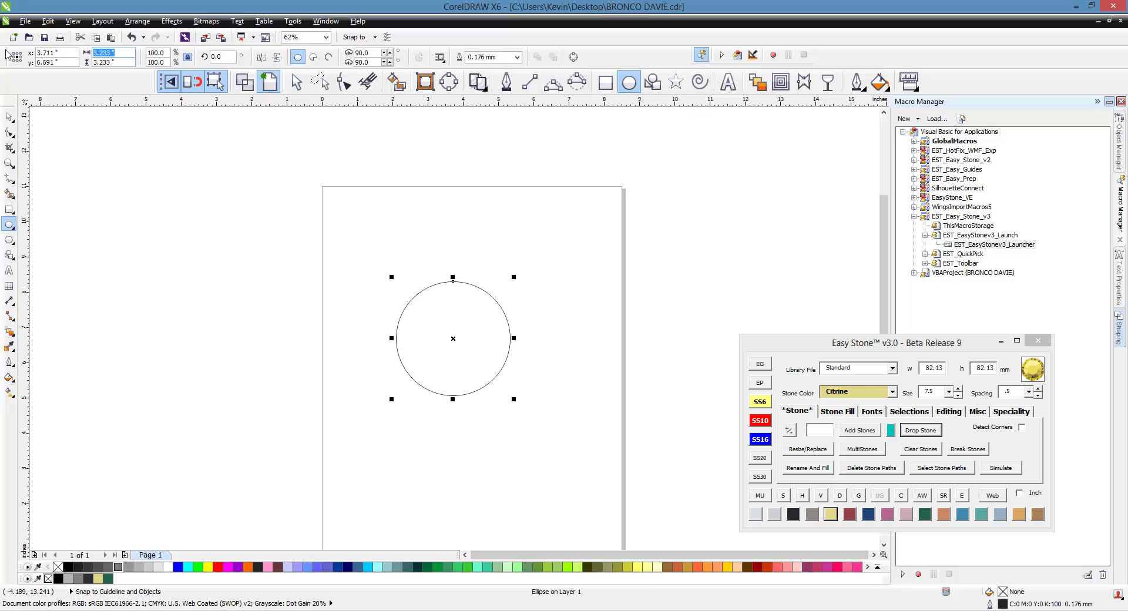
pyautogui.write('2.5')
pyautogui.press('Return')
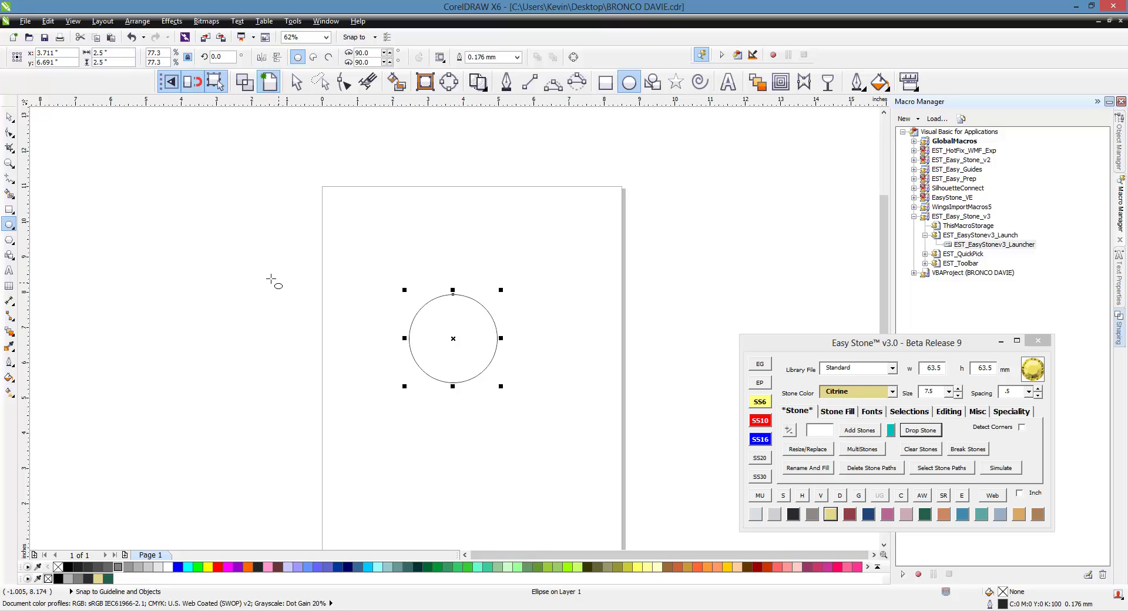
pyautogui.click(9, 117)
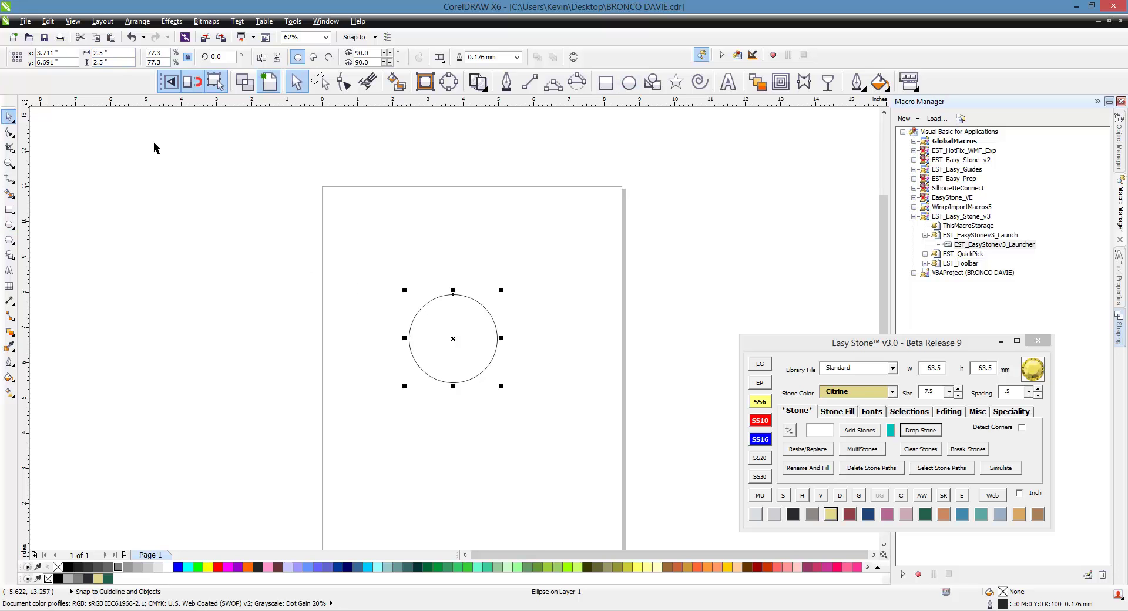
pyautogui.click(453, 340)
# - Nudge the circle right and down, then choose SS16 (4.8 mm) Crystal stones
pyautogui.scroll(2, 453, 340)
pyautogui.moveTo(476, 347); pyautogui.dragTo(533, 374)
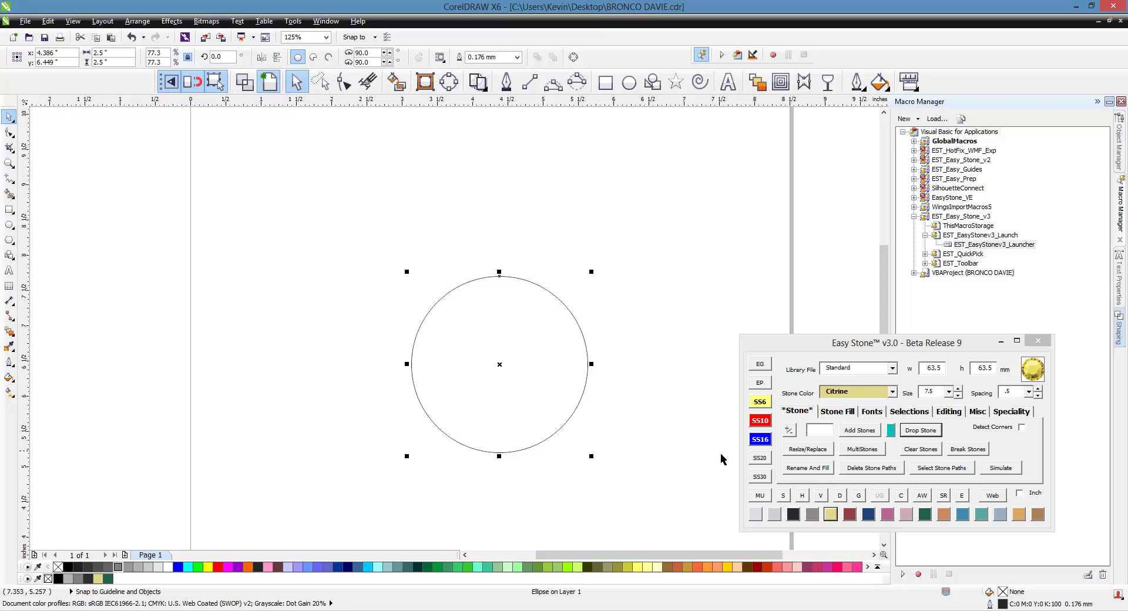
pyautogui.click(761, 439)
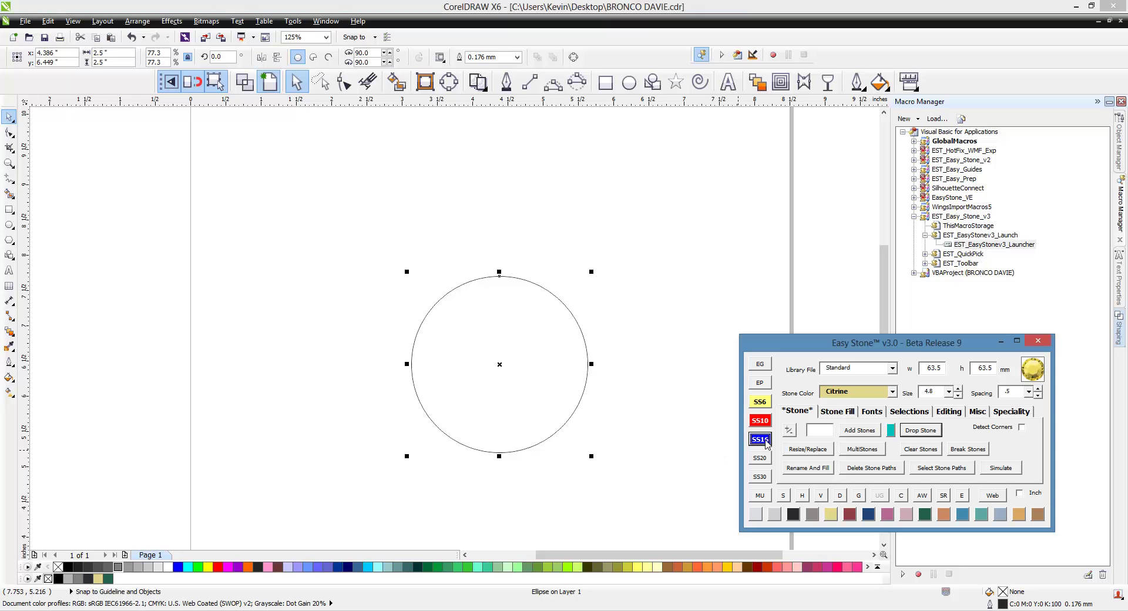
pyautogui.click(756, 515)
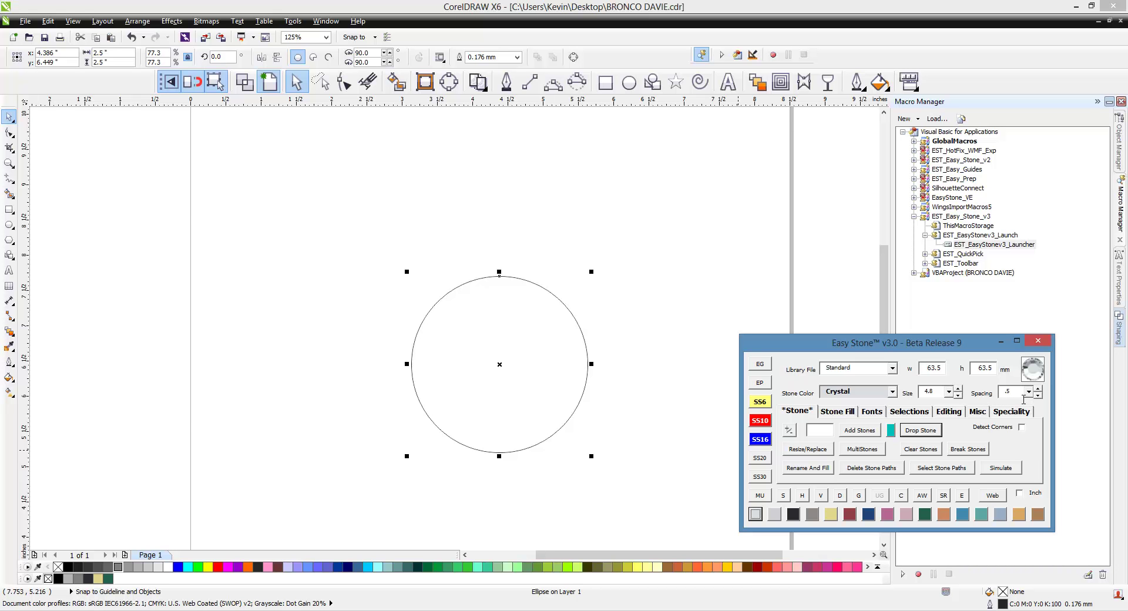
# - Add 38 Crystal stones around the circle and browse Easy Stone's Fill, Editing and Misc options
pyautogui.click(862, 434)
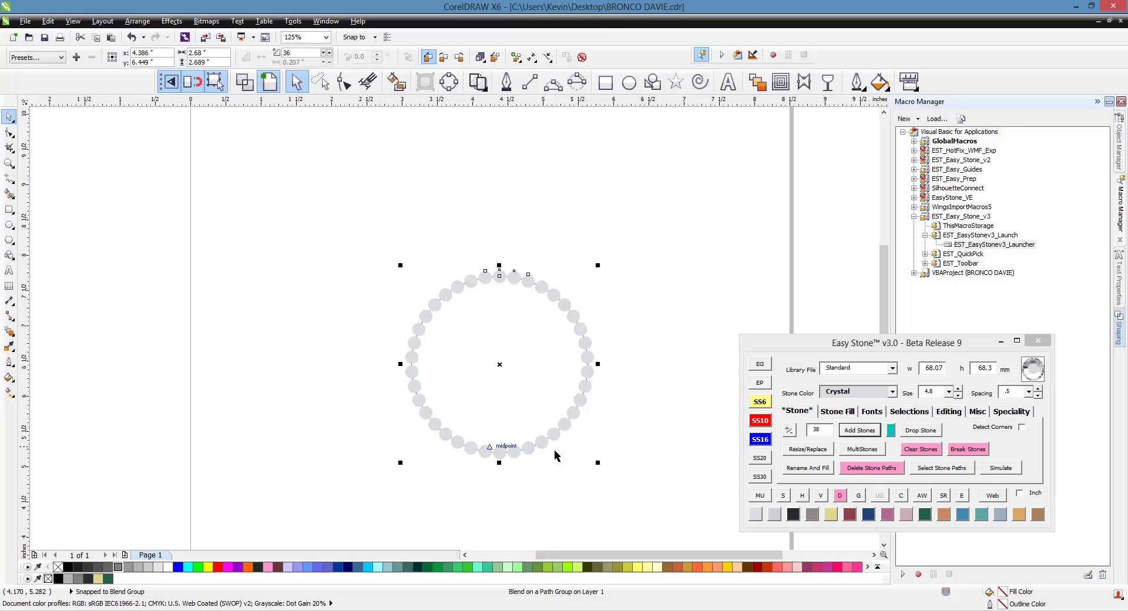
pyautogui.click(642, 456)
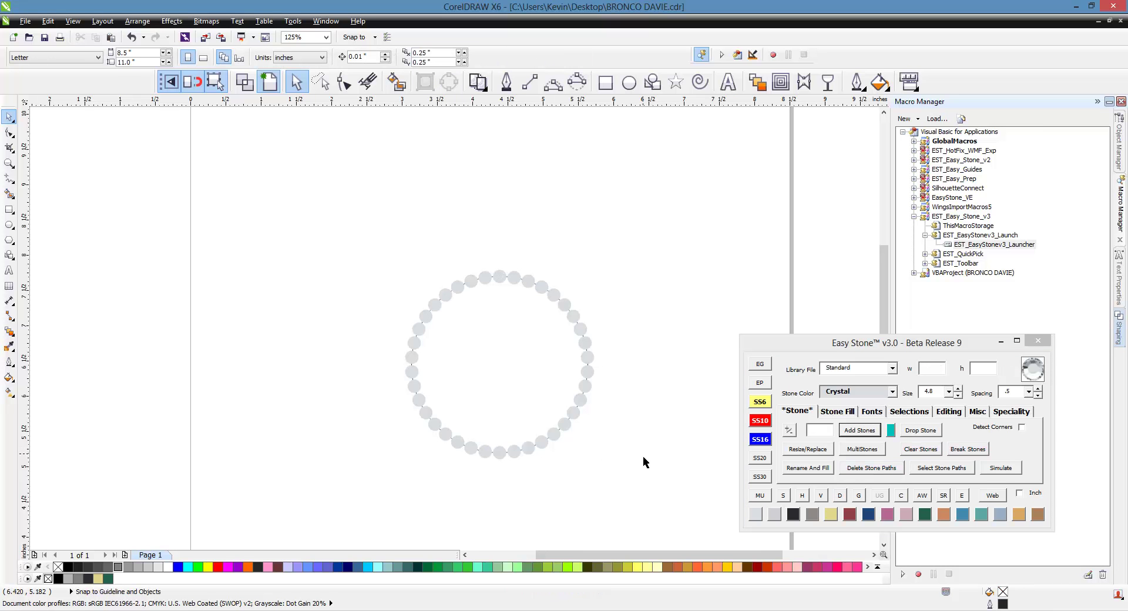
pyautogui.click(590, 392)
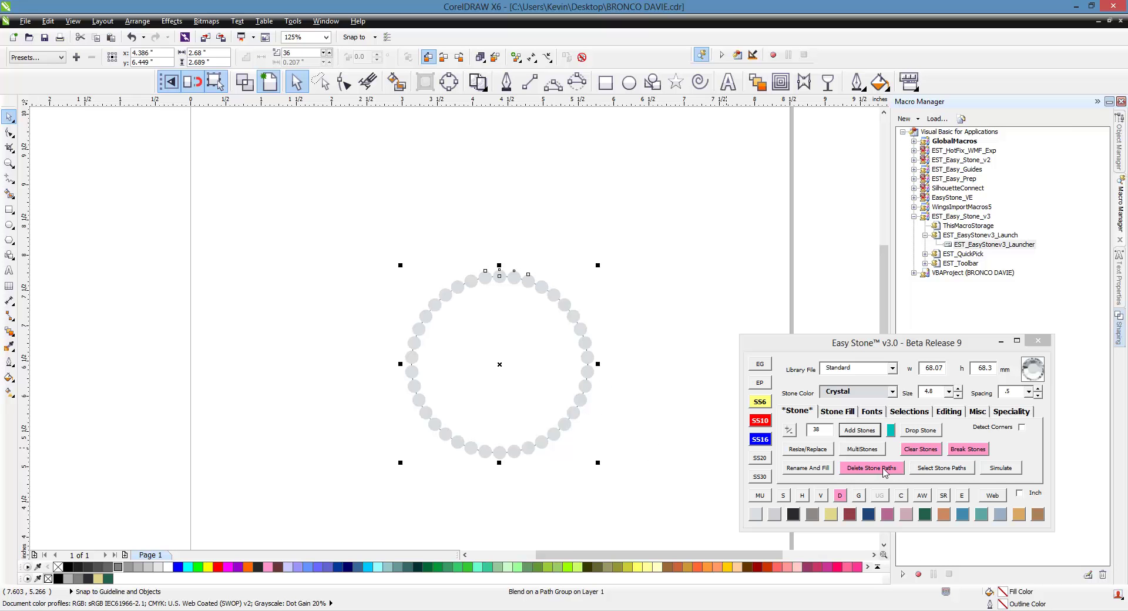
pyautogui.click(839, 410)
pyautogui.click(944, 412)
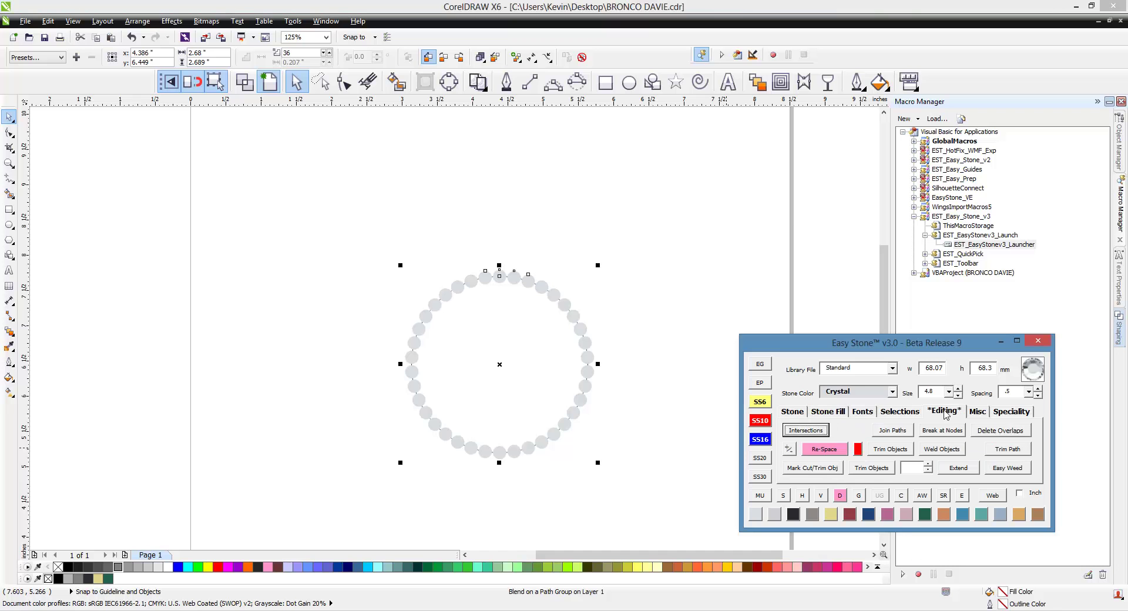
pyautogui.click(977, 411)
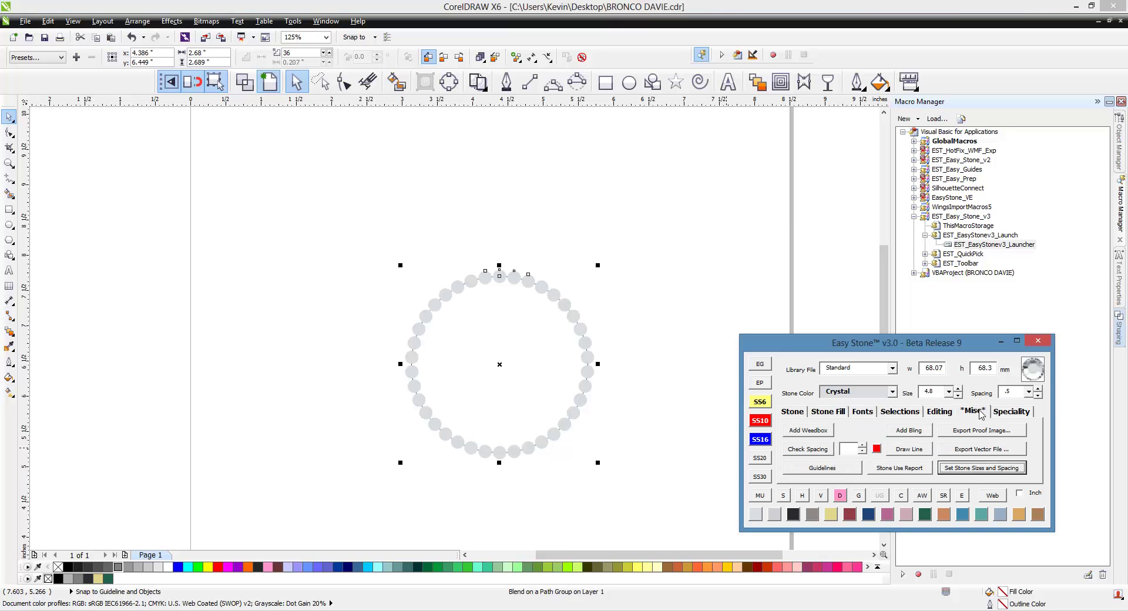
pyautogui.click(794, 411)
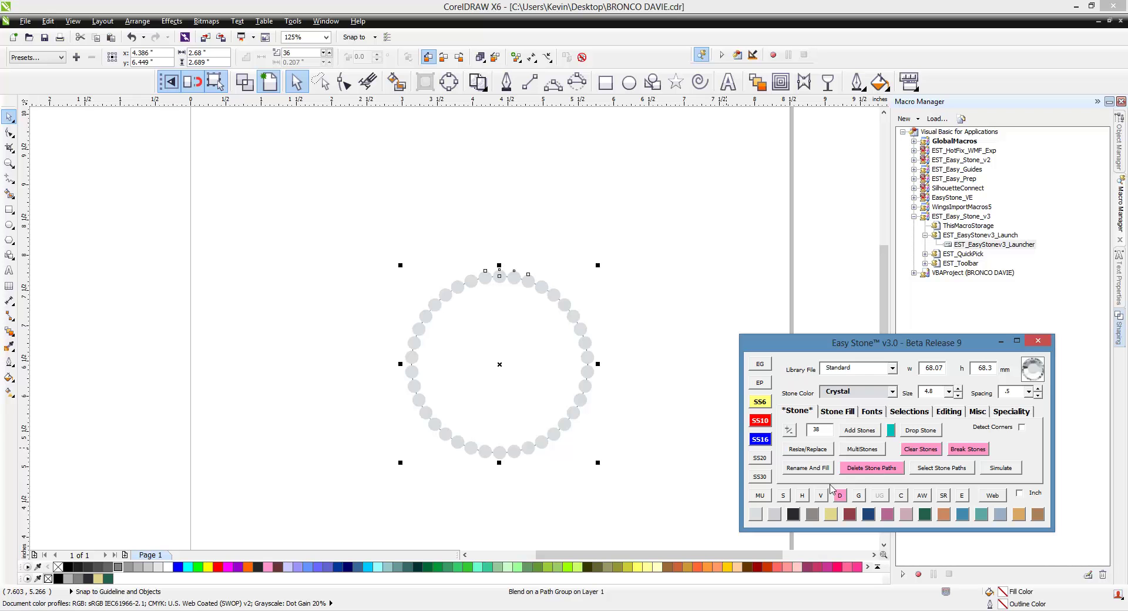
# - Clear the stones and refill the circle at spacing 4
pyautogui.click(931, 450)
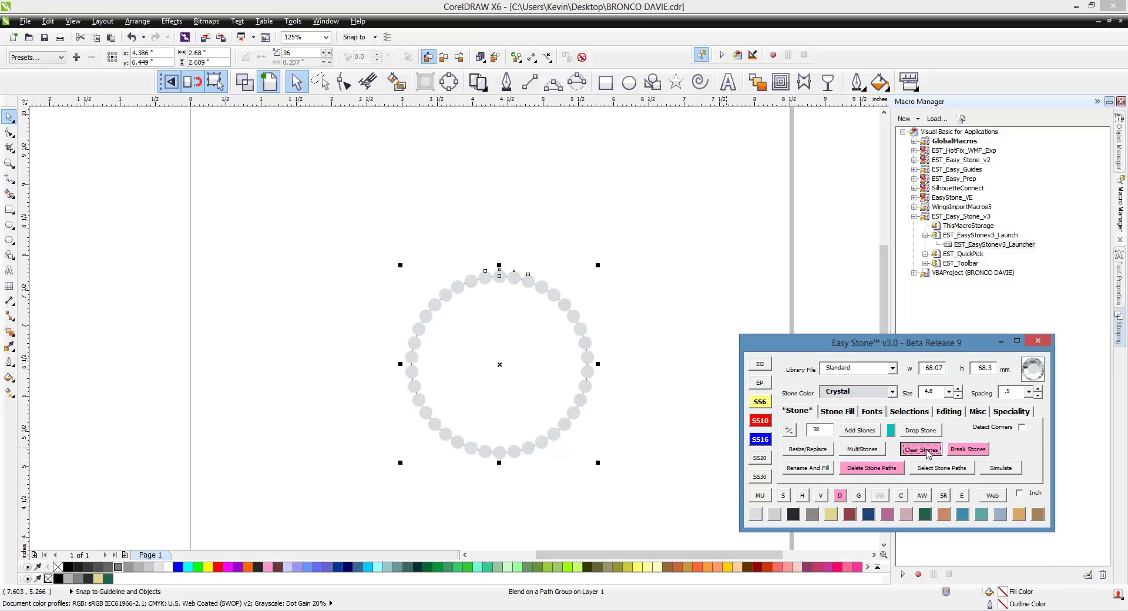
pyautogui.click(583, 336)
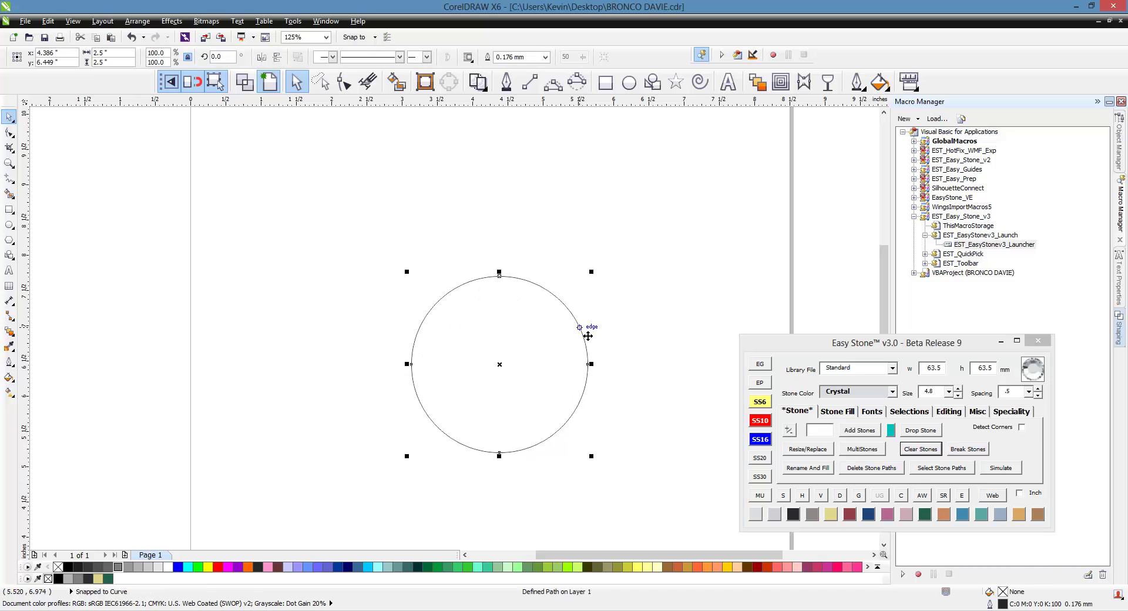
pyautogui.click(1027, 393)
pyautogui.click(1022, 424)
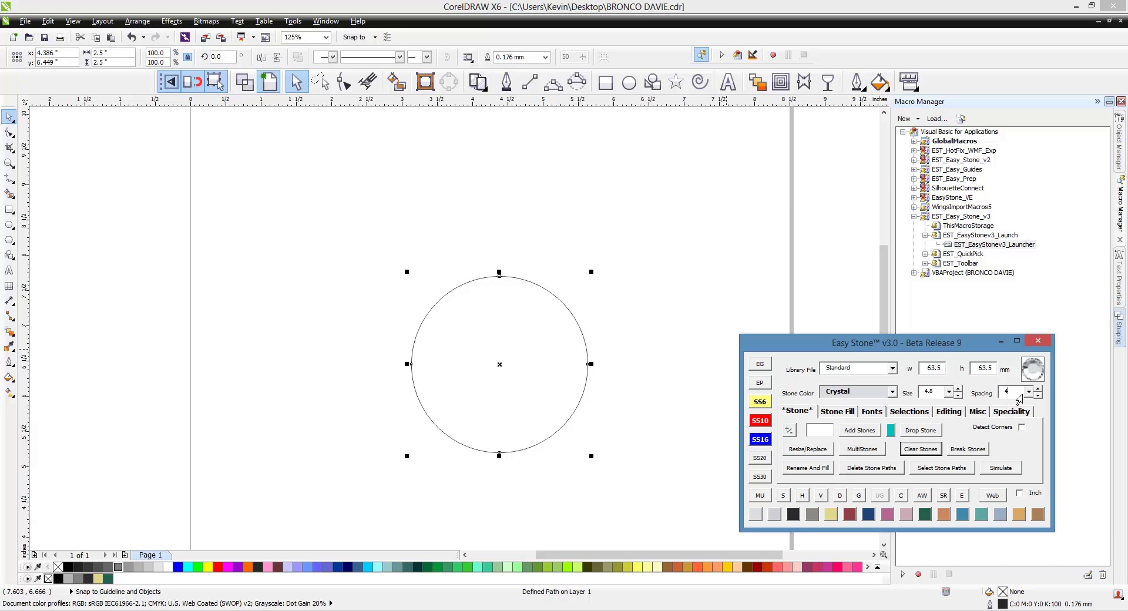
pyautogui.click(869, 433)
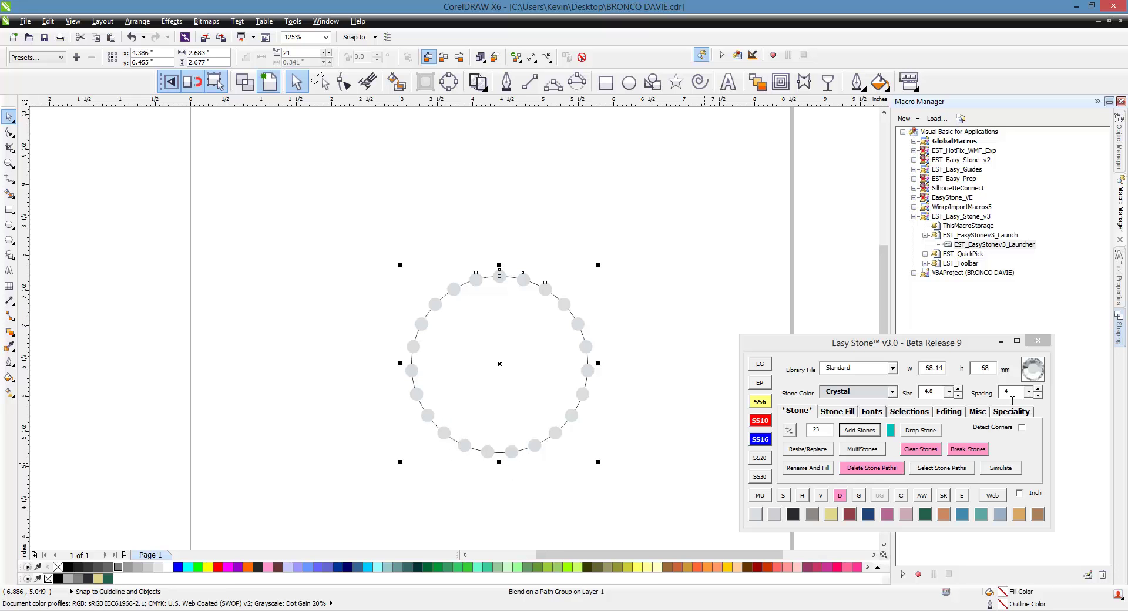
# - Clear those stones and refill the circle at spacing .5 with 38 stones
pyautogui.click(922, 451)
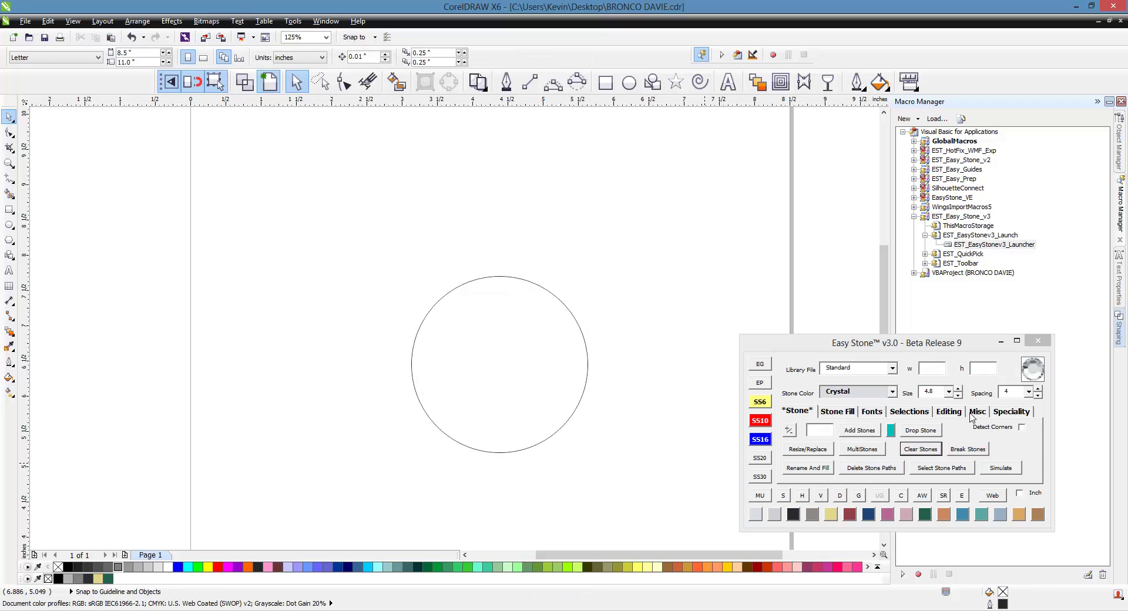
pyautogui.click(587, 355)
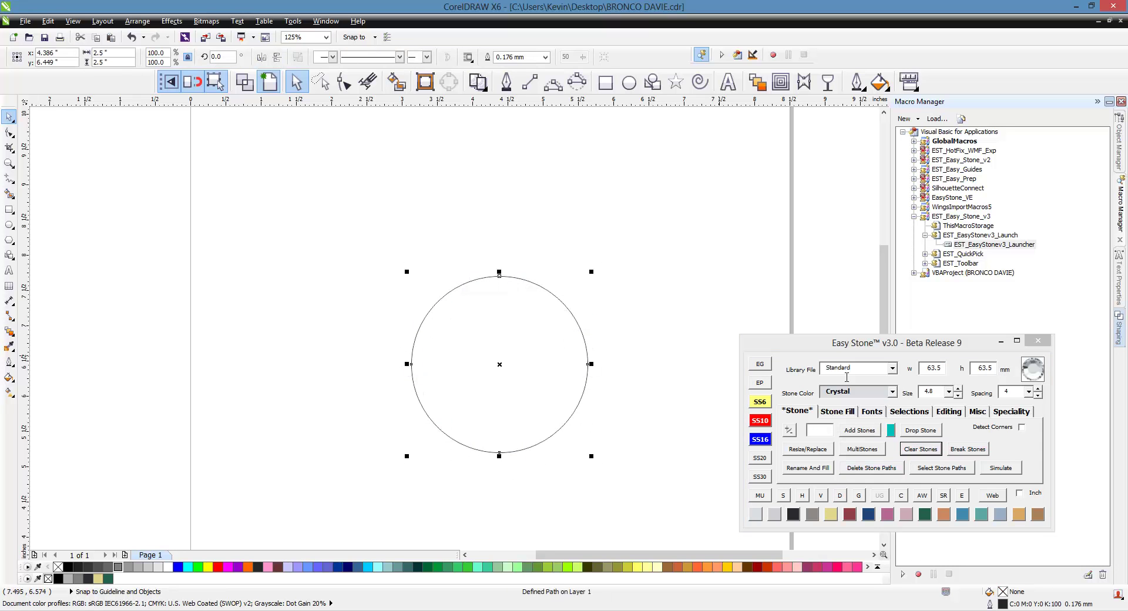
pyautogui.click(1027, 392)
pyautogui.click(1013, 411)
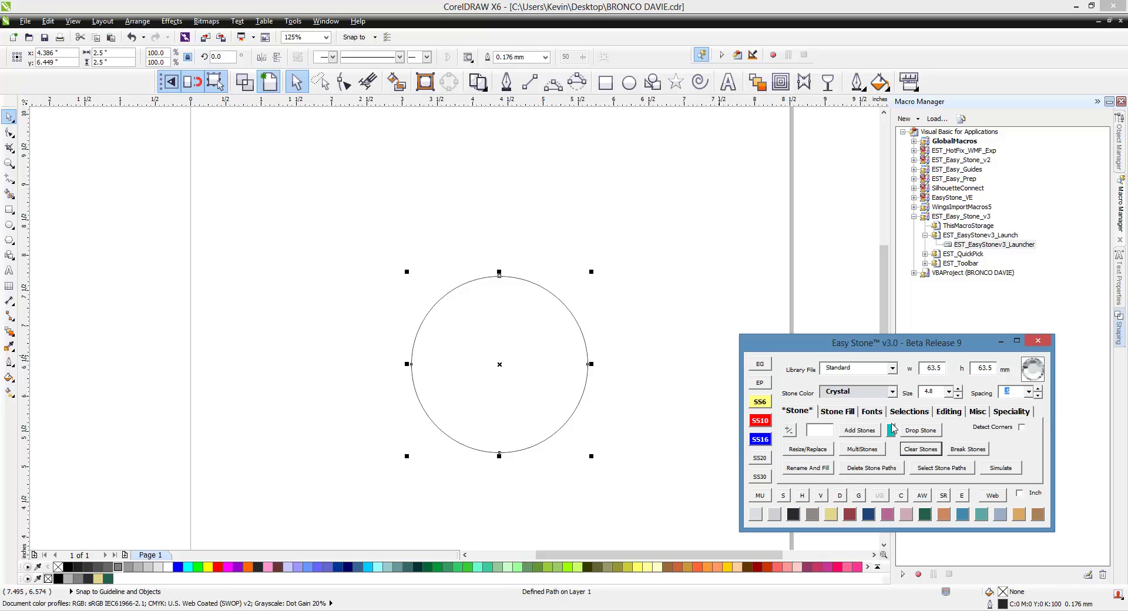
pyautogui.click(861, 434)
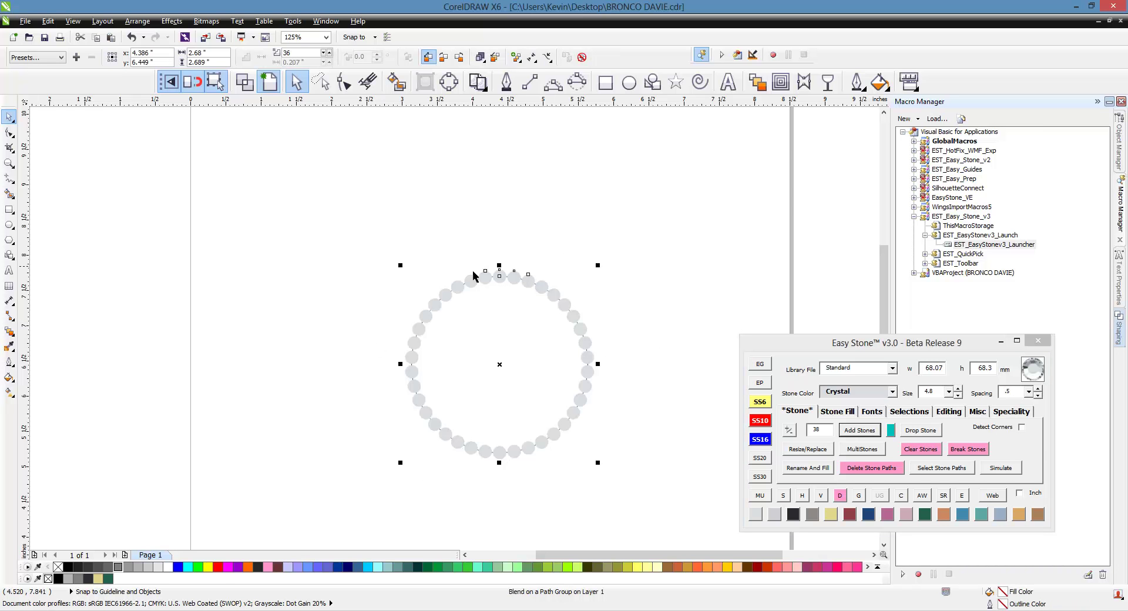
# - Select the ring blend and delete its stone path, leaving 38 separate stones
pyautogui.click(863, 467)
pyautogui.scroll(3, 579, 371)
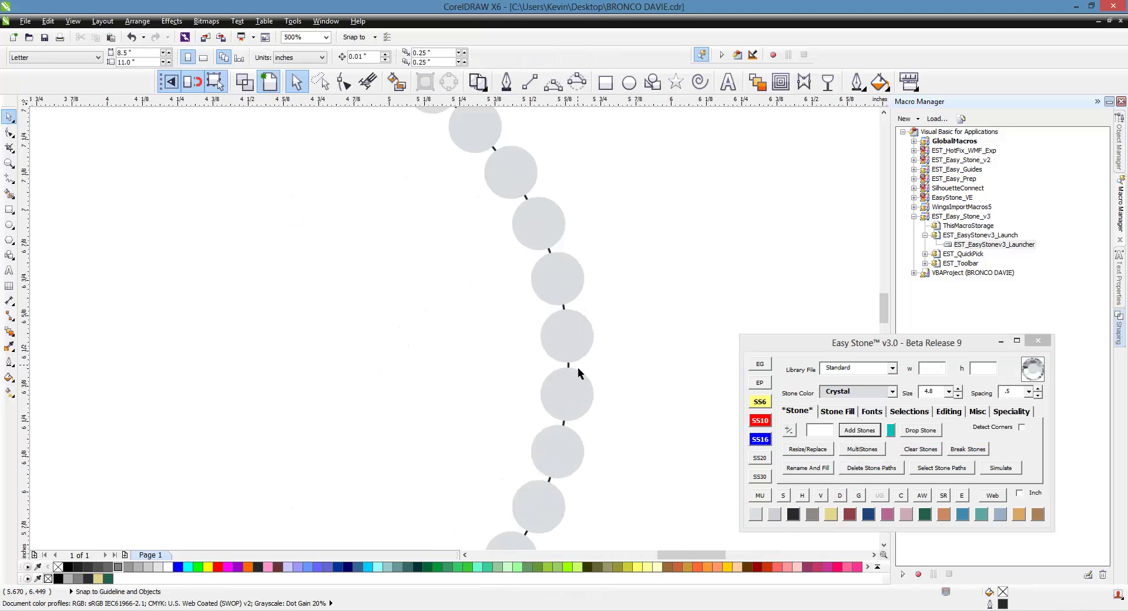
pyautogui.scroll(1, 565, 372)
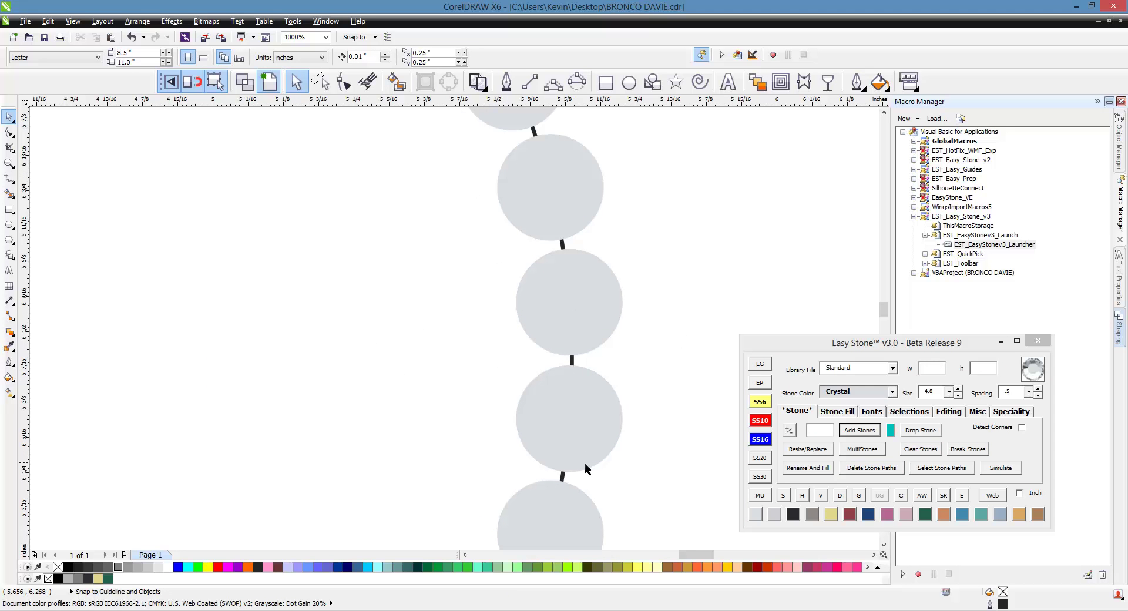
pyautogui.click(610, 439)
pyautogui.scroll(-2, 648, 363)
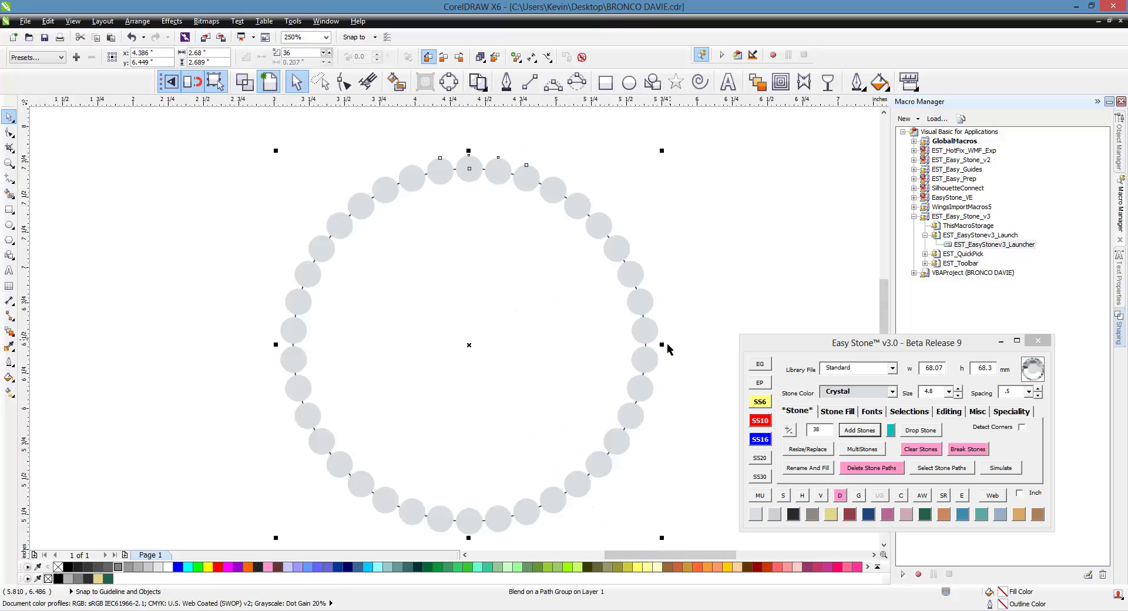
pyautogui.click(876, 468)
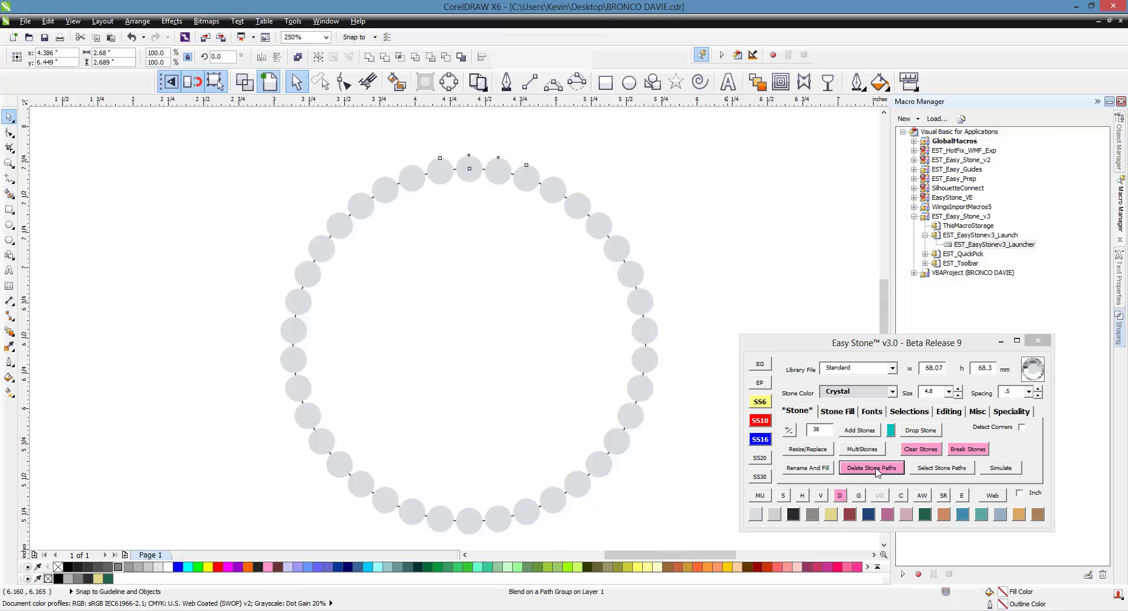
# - Deselect the freed stones and select the top stone of the ring
pyautogui.click(705, 330)
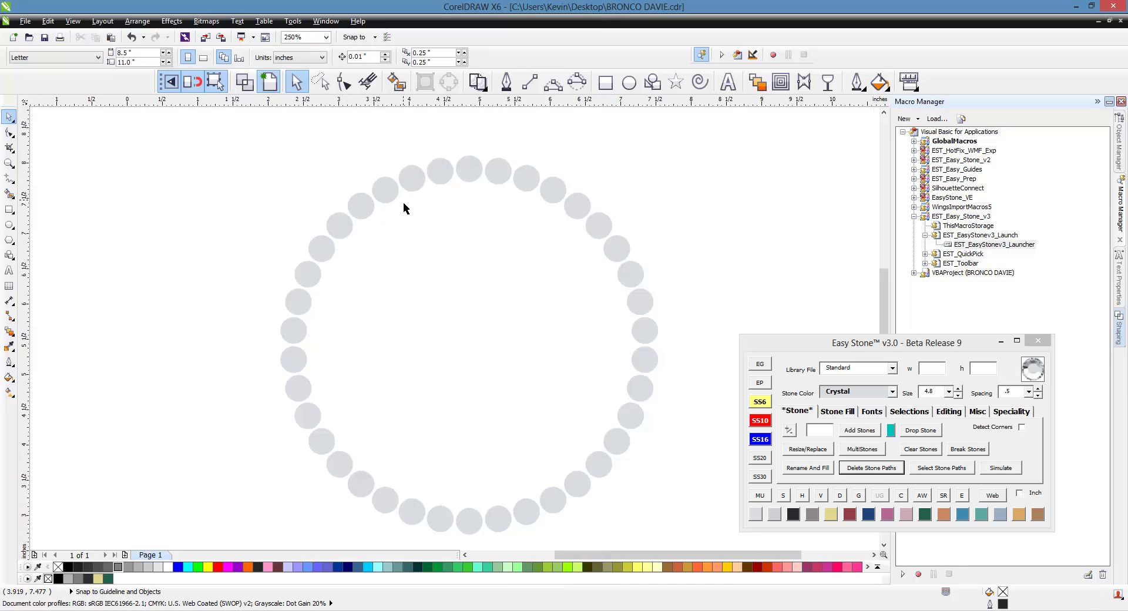
pyautogui.scroll(-1, 403, 202)
pyautogui.scroll(1, 403, 202)
pyautogui.click(457, 179)
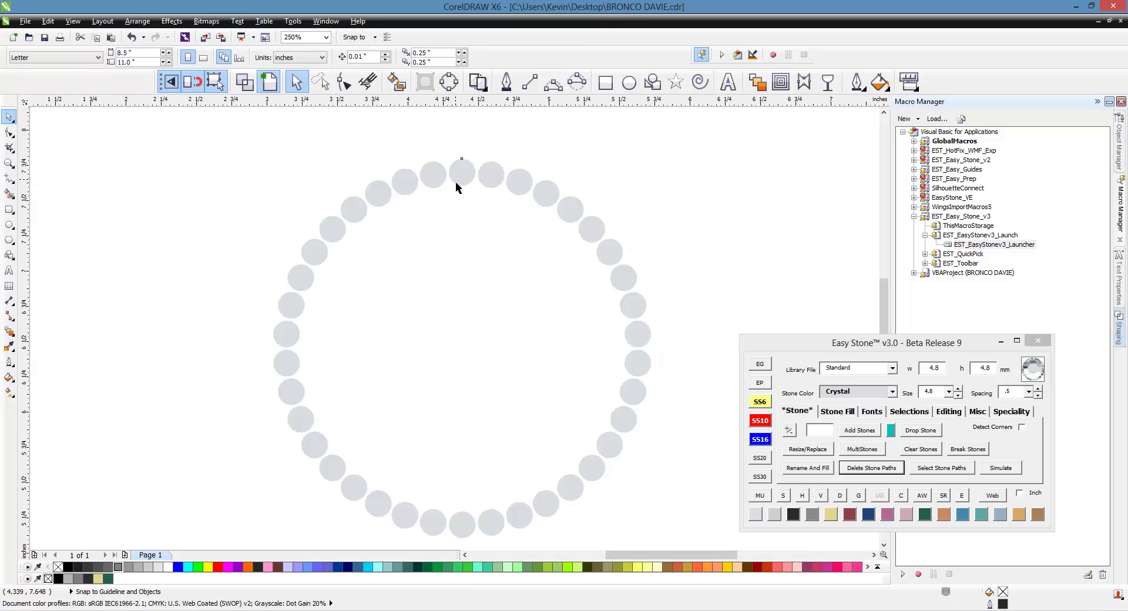
pyautogui.scroll(-1, 482, 187)
pyautogui.scroll(1, 466, 192)
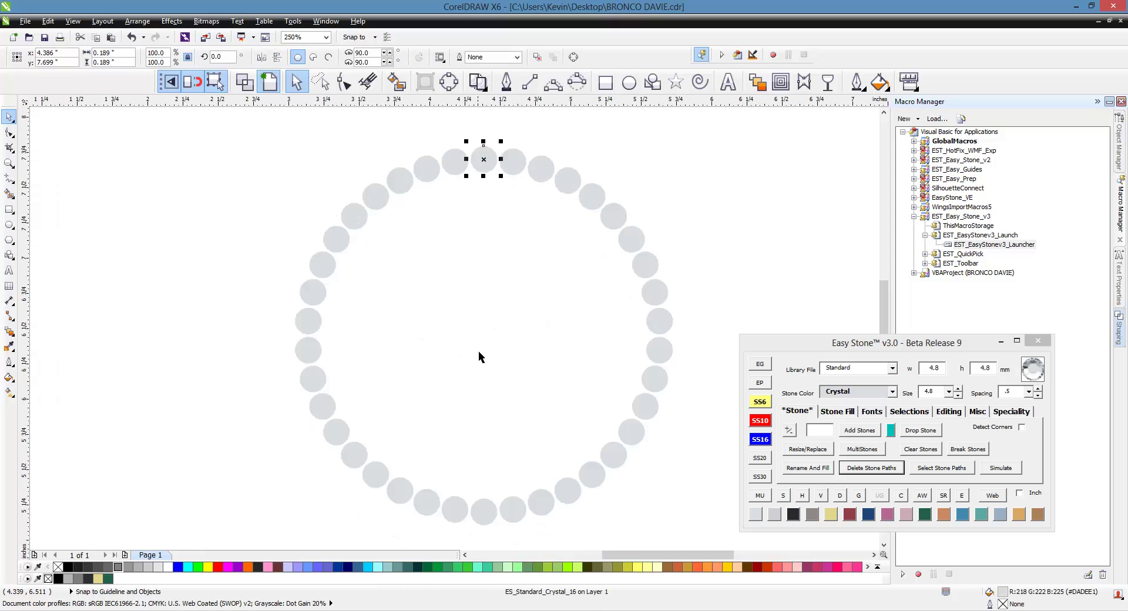
pyautogui.keyDown('shift'); pyautogui.click(484, 513); pyautogui.keyUp('shift')
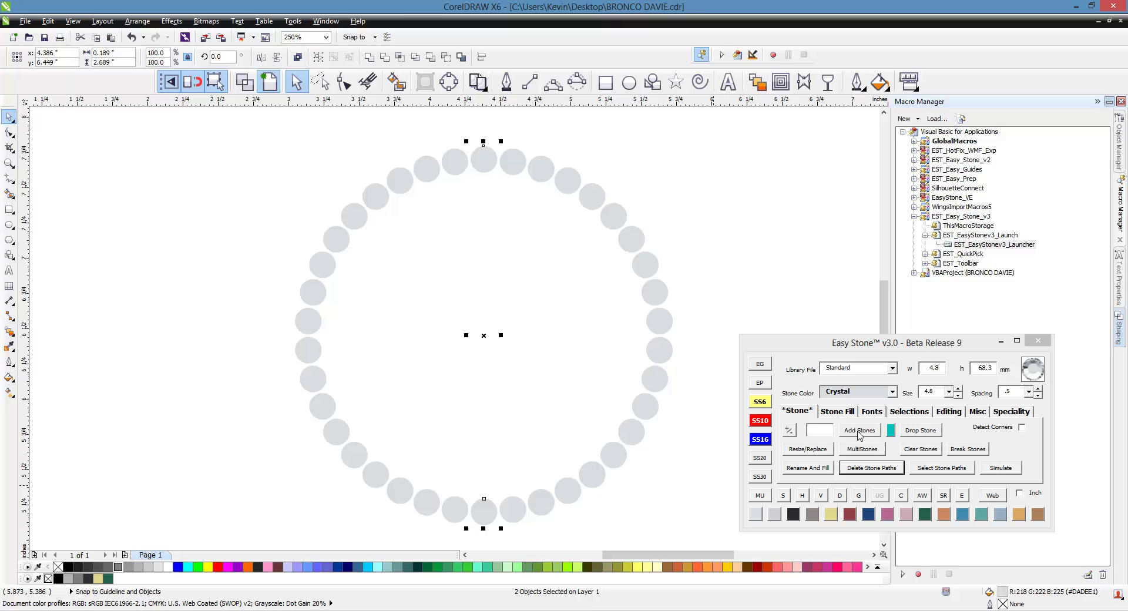
pyautogui.click(859, 430)
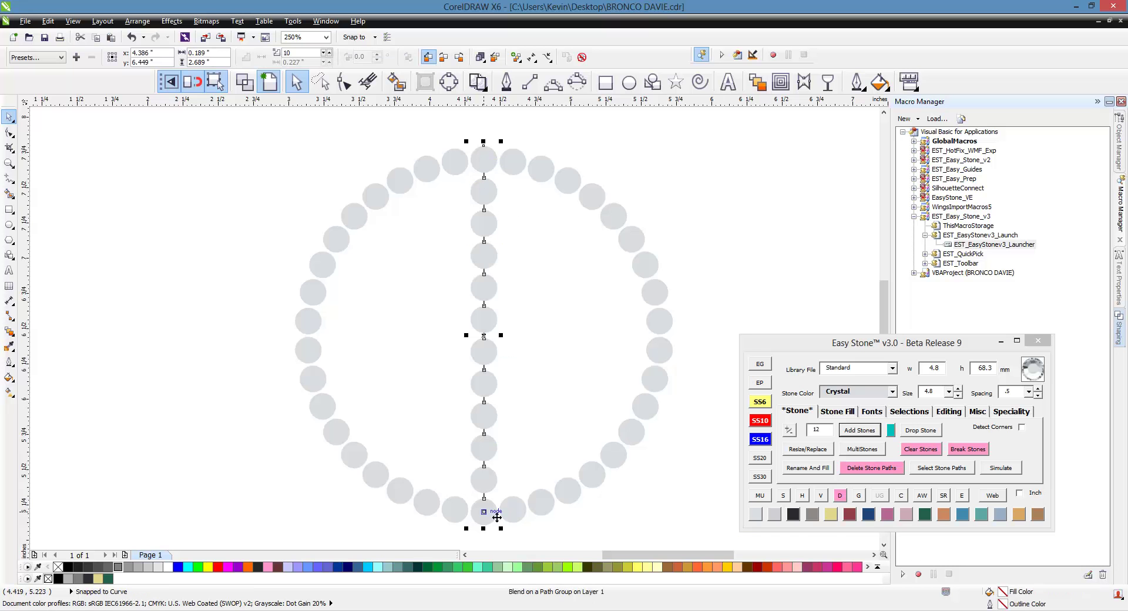
pyautogui.hotkey('ctrl', 'z')
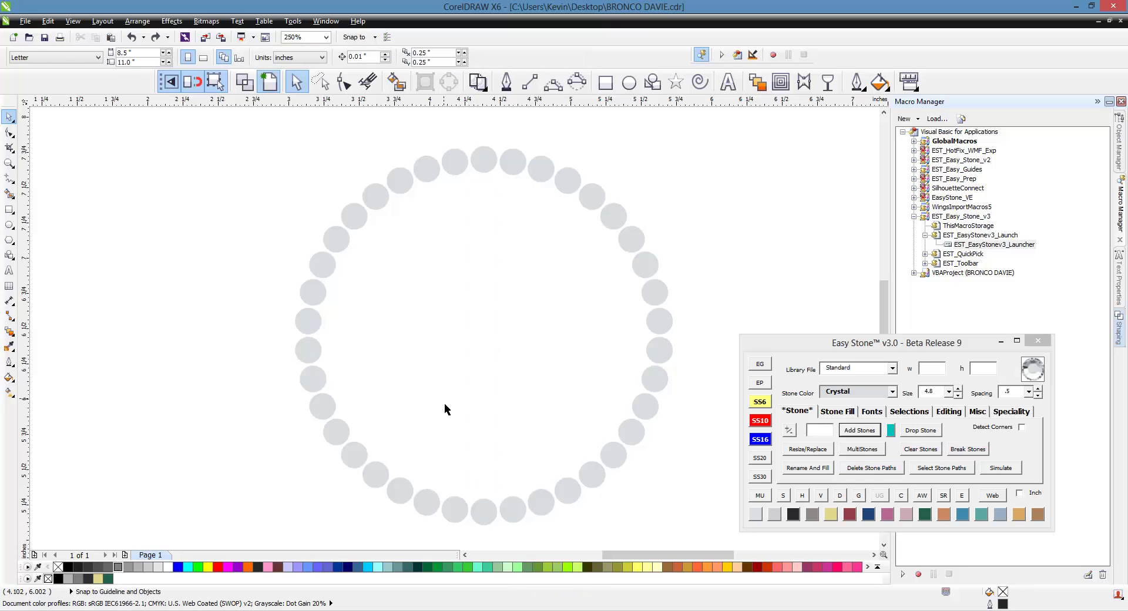
# - Select the bottom and top ring stones, try a blend and dismiss the warning messages
pyautogui.click(490, 508)
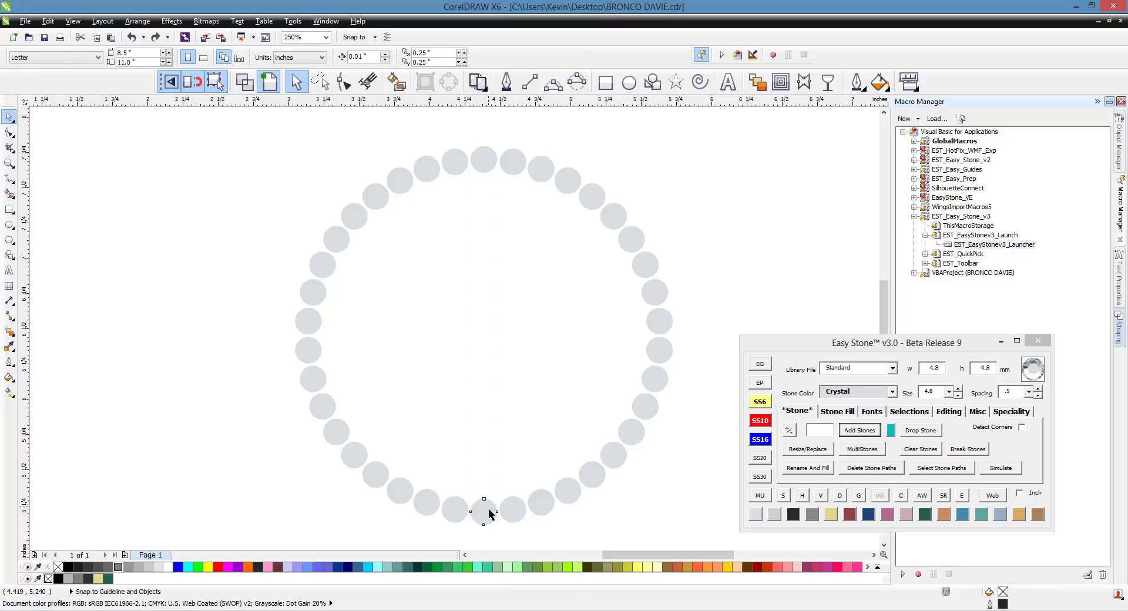
pyautogui.keyDown('shift'); pyautogui.click(543, 507); pyautogui.keyUp('shift')
pyautogui.keyDown('shift'); pyautogui.click(489, 169); pyautogui.keyUp('shift')
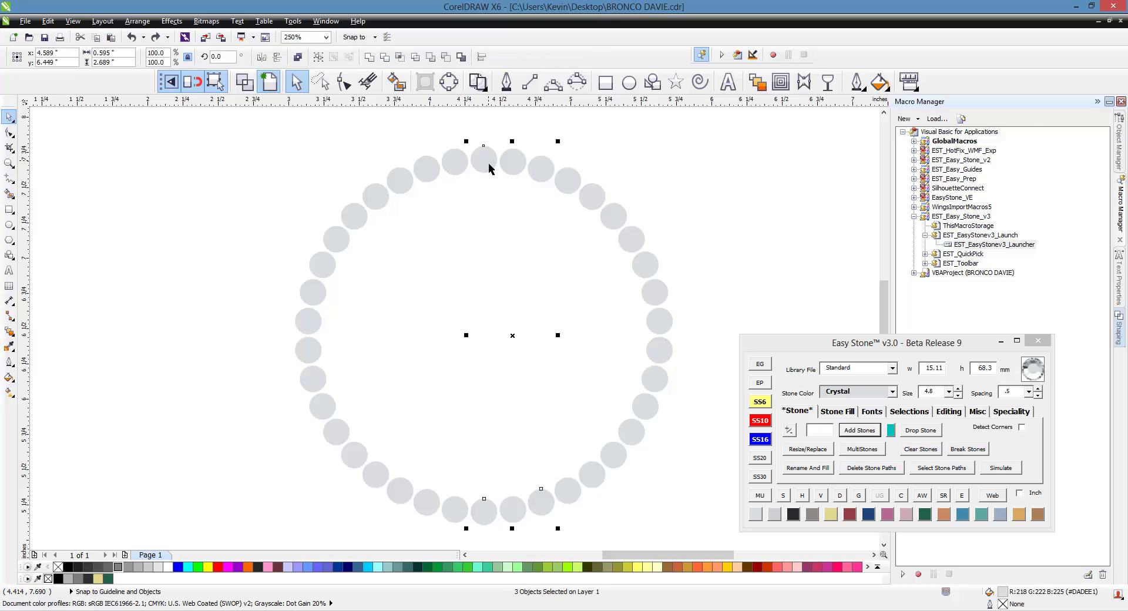
pyautogui.click(861, 430)
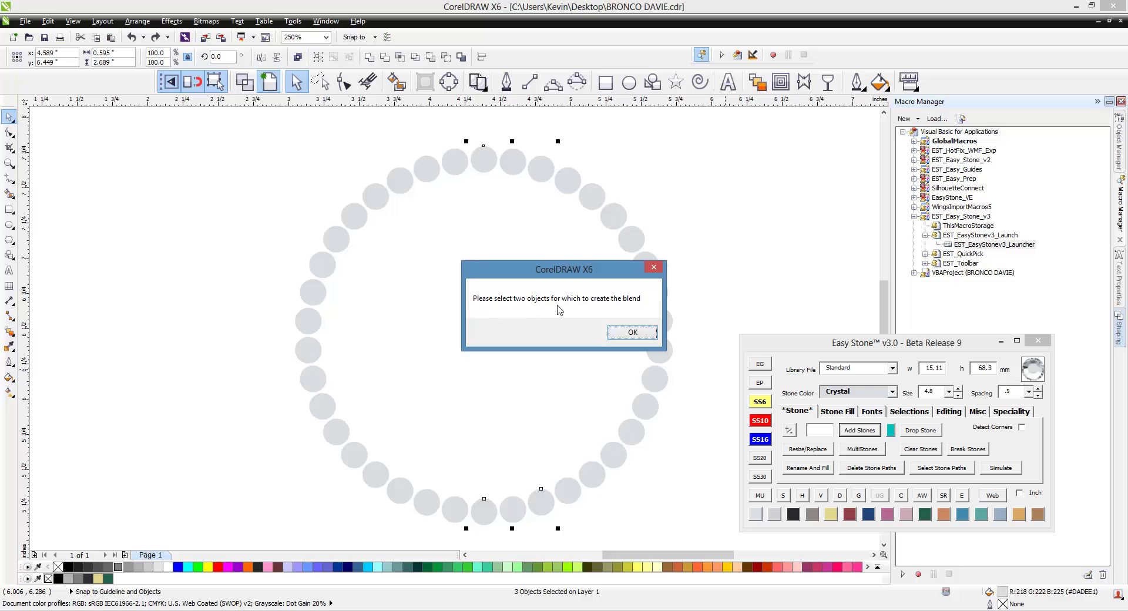
pyautogui.click(634, 333)
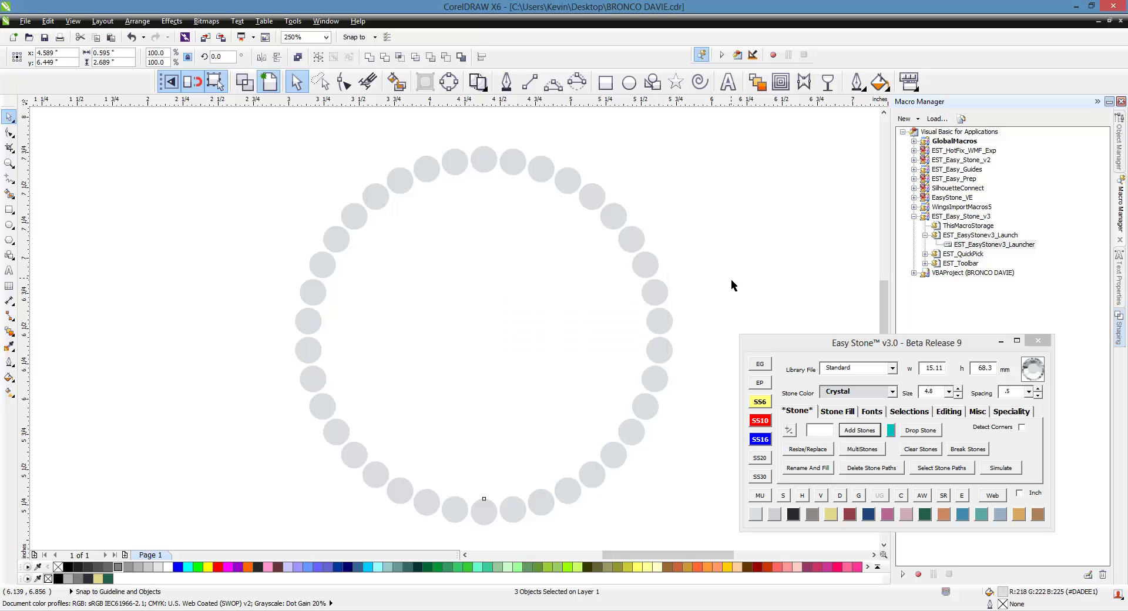
pyautogui.click(730, 280)
# - Reselect the top stone, retry filling stones, and close the select-two-objects warning
pyautogui.click(492, 163)
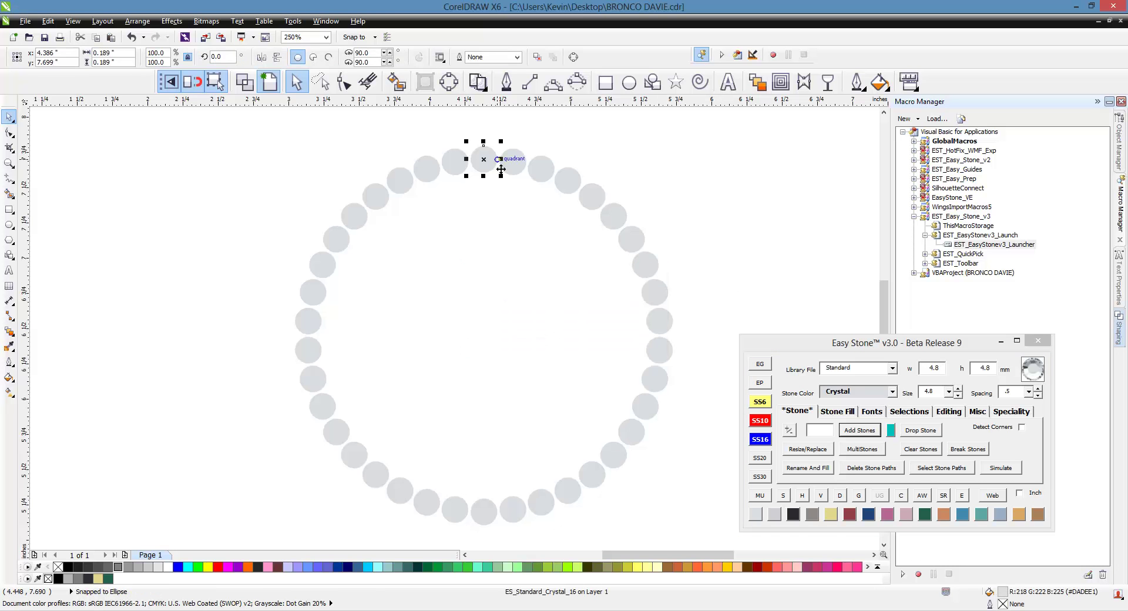
pyautogui.click(854, 435)
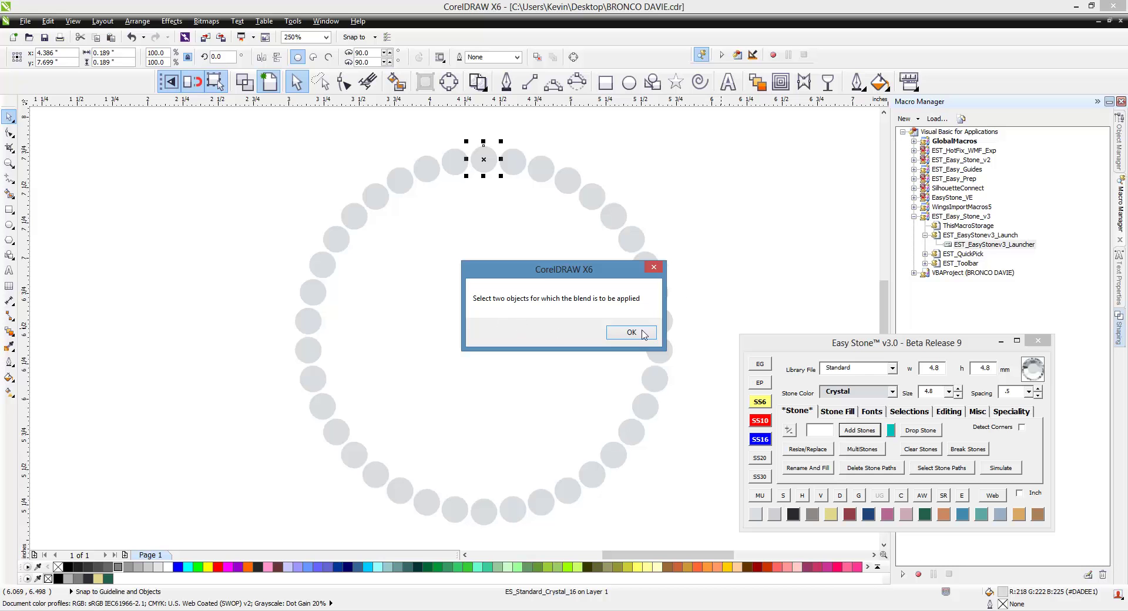
pyautogui.click(657, 267)
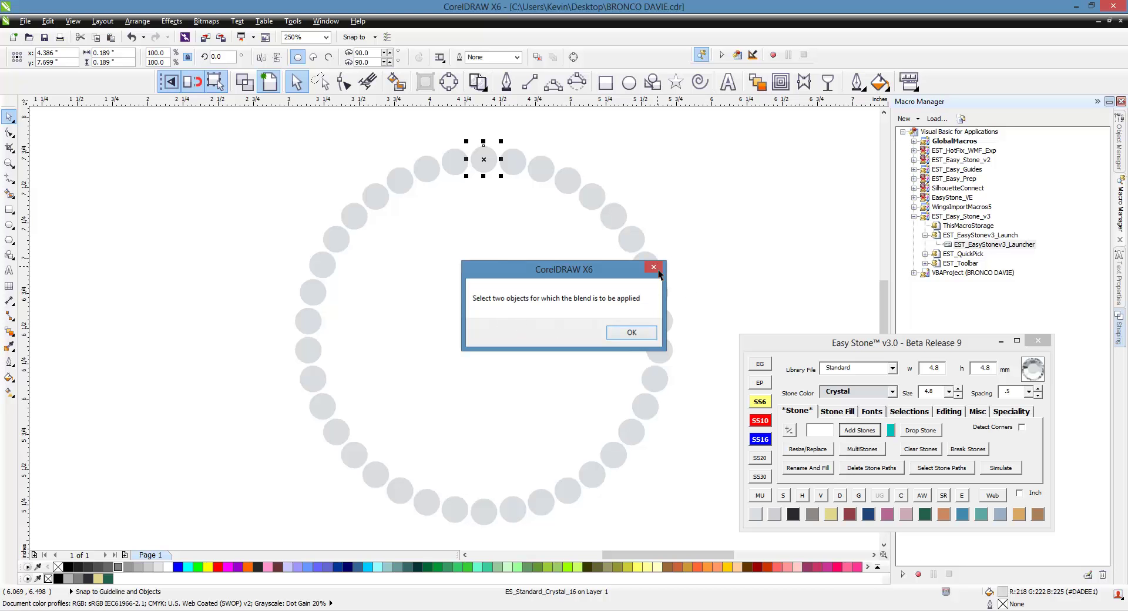
# - Add the bottom stone and fill 12 stones vertically between top and bottom, then zoom to inspect
pyautogui.keyDown('shift'); pyautogui.click(483, 509); pyautogui.keyUp('shift')
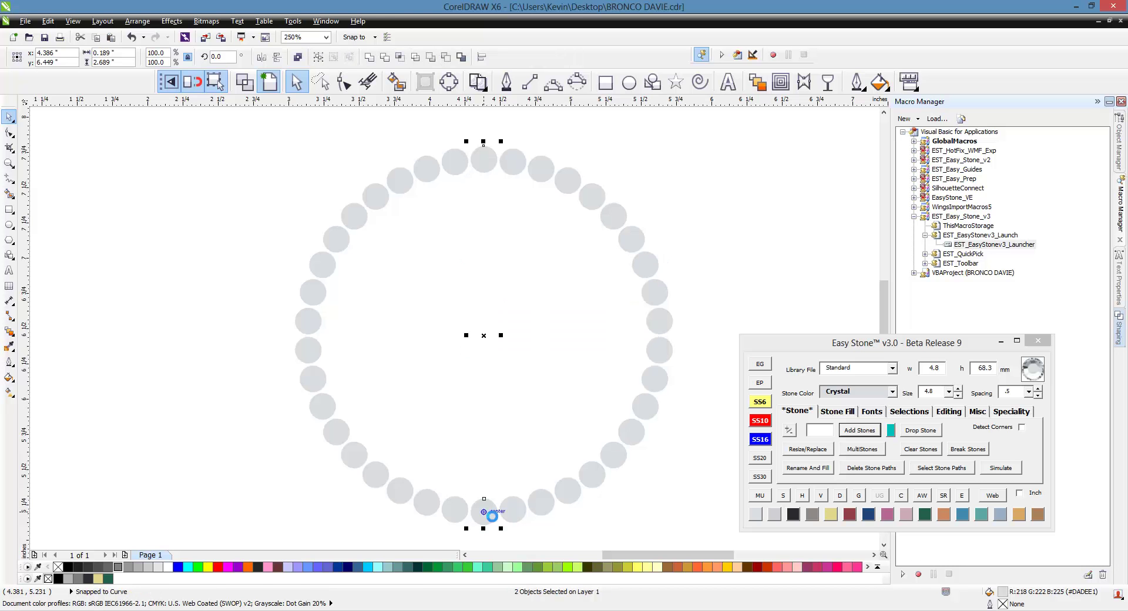
pyautogui.click(863, 435)
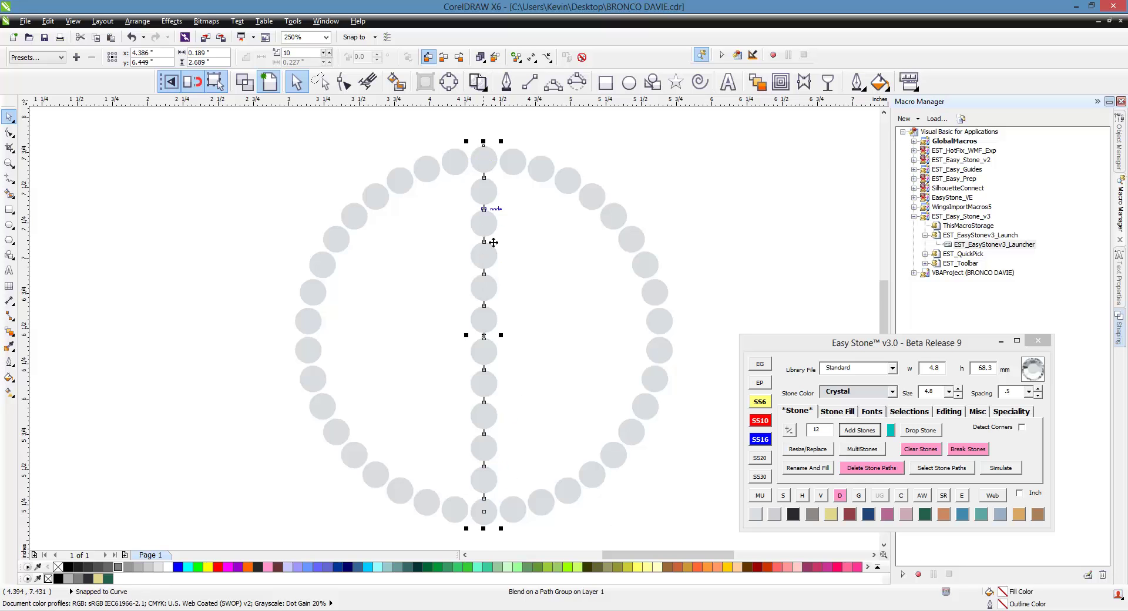
pyautogui.scroll(2, 471, 317)
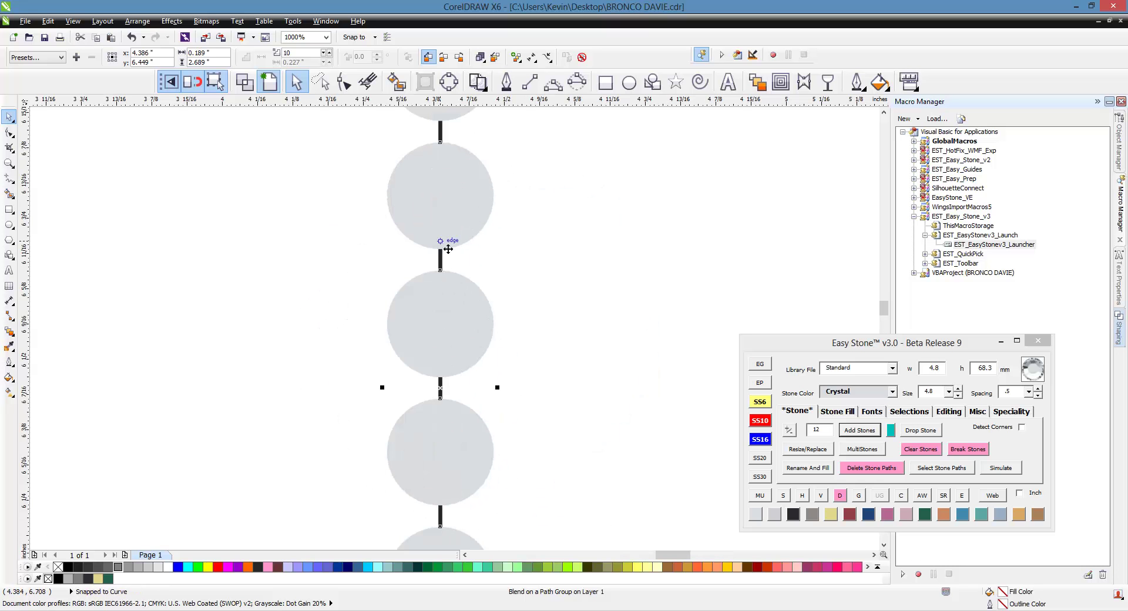
pyautogui.scroll(-2, 456, 276)
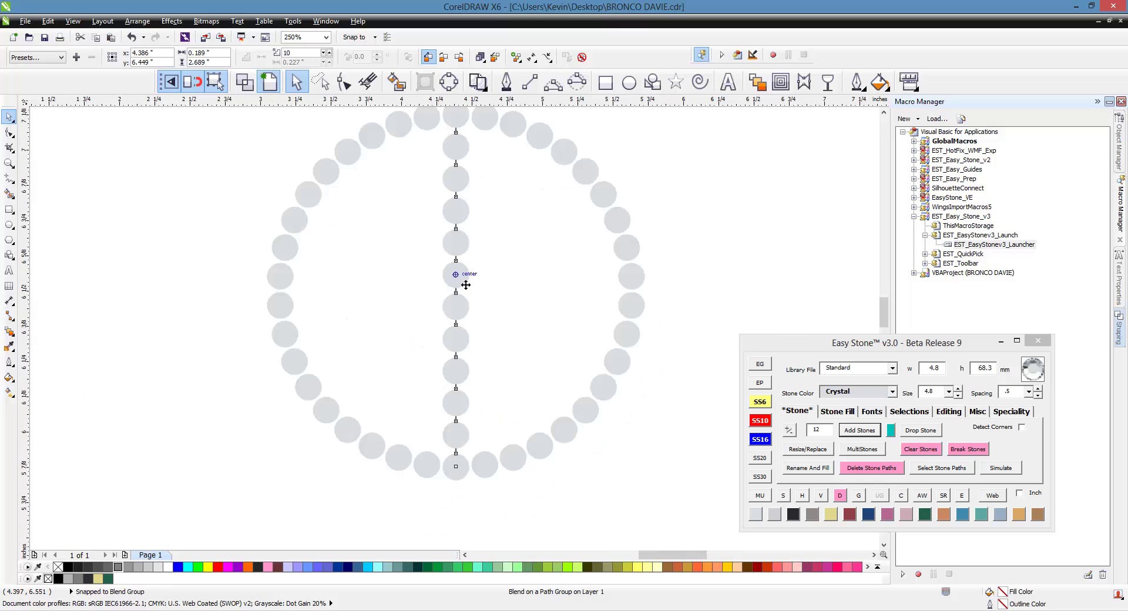
pyautogui.scroll(1, 461, 278)
pyautogui.click(545, 297)
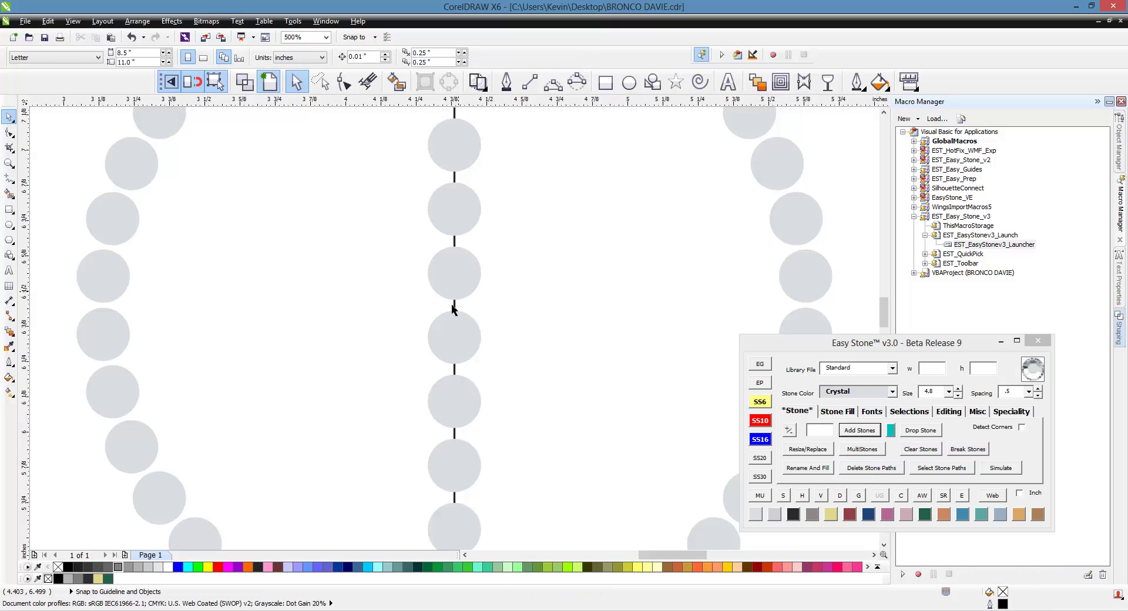
pyautogui.scroll(1, 455, 310)
pyautogui.scroll(-3, 459, 316)
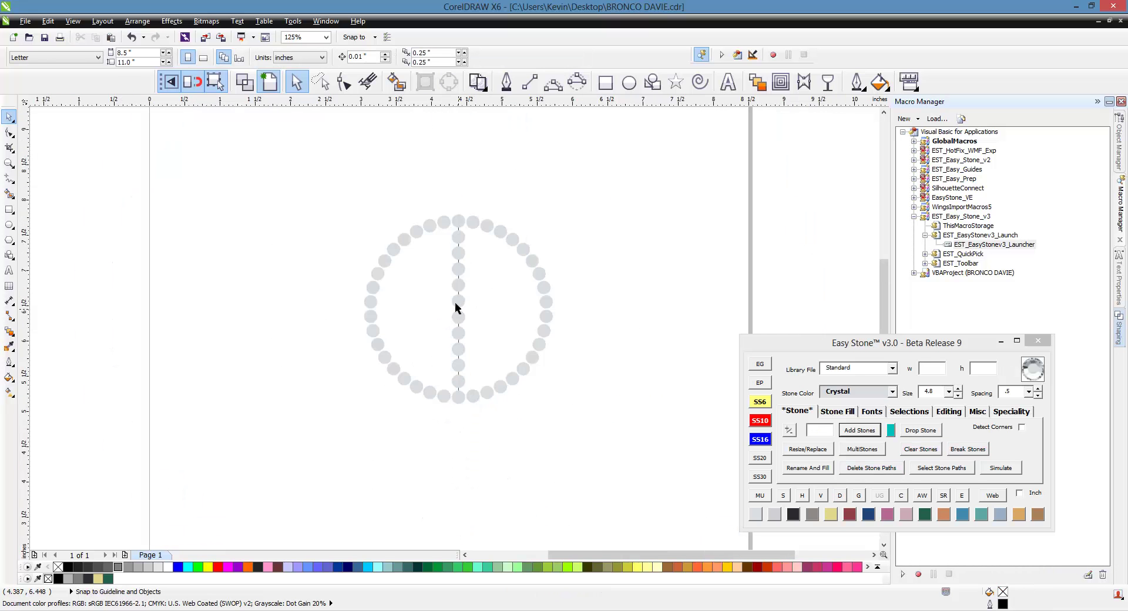
pyautogui.scroll(1, 449, 271)
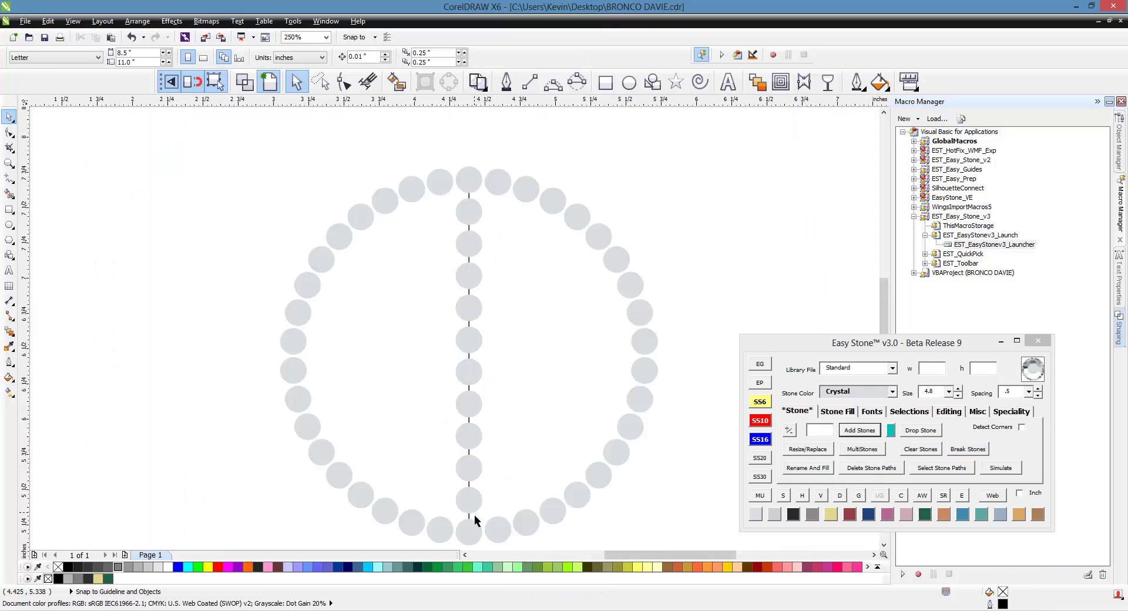
pyautogui.scroll(1, 464, 370)
# - With the Shape tool, bend the centre stone path and pull out its control handles
pyautogui.press('F10')
pyautogui.click(464, 368)
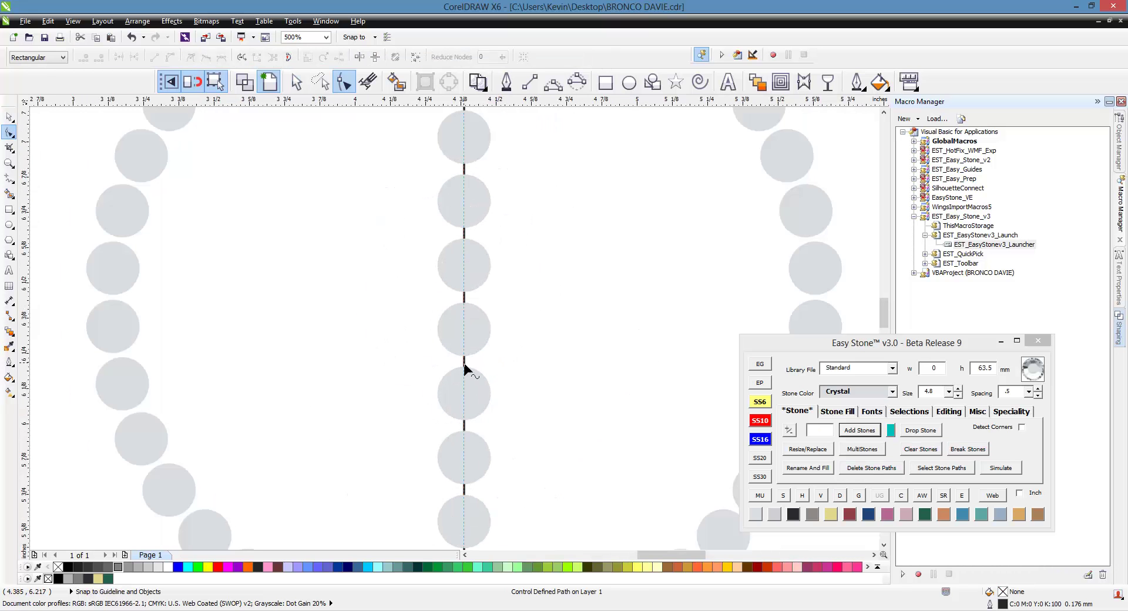
pyautogui.moveTo(464, 368); pyautogui.dragTo(567, 367)
pyautogui.scroll(-1, 534, 360)
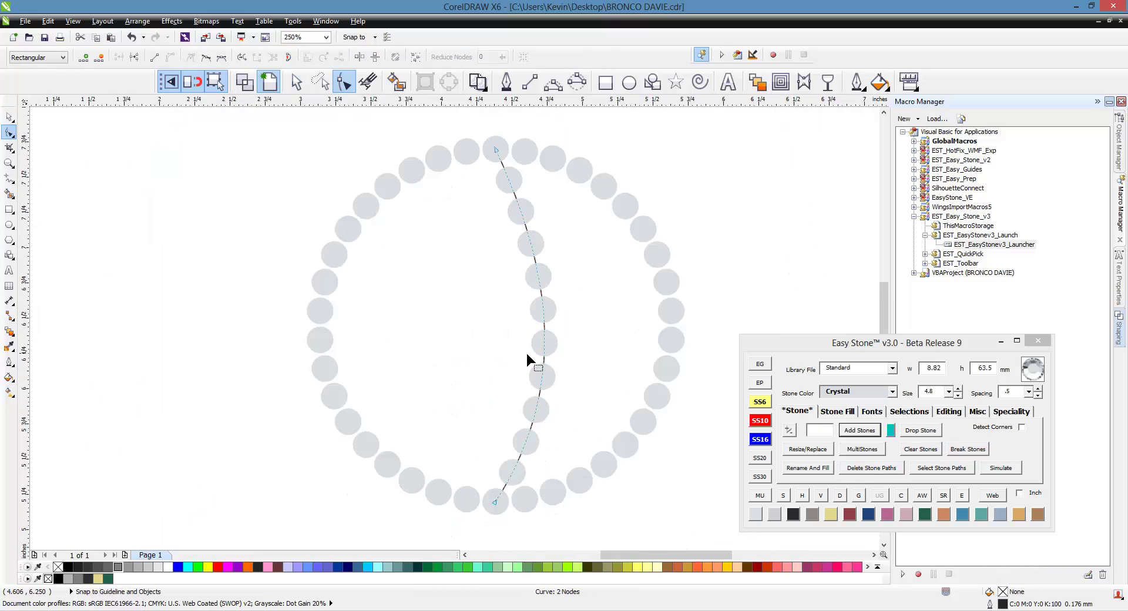
pyautogui.moveTo(543, 332); pyautogui.dragTo(412, 332)
pyautogui.moveTo(498, 509); pyautogui.dragTo(576, 336)
pyautogui.moveTo(380, 268); pyautogui.dragTo(354, 345)
# - Refine the upper and lower bends so the stones form an S-curve from top to bottom
pyautogui.moveTo(576, 339); pyautogui.dragTo(576, 336)
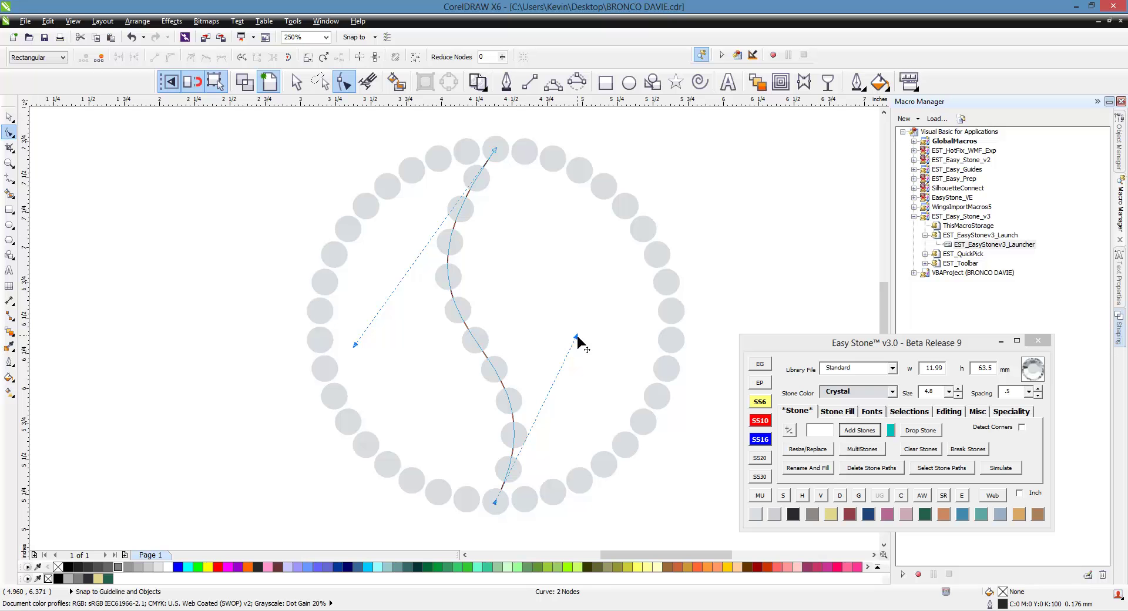
pyautogui.moveTo(576, 336); pyautogui.dragTo(637, 301)
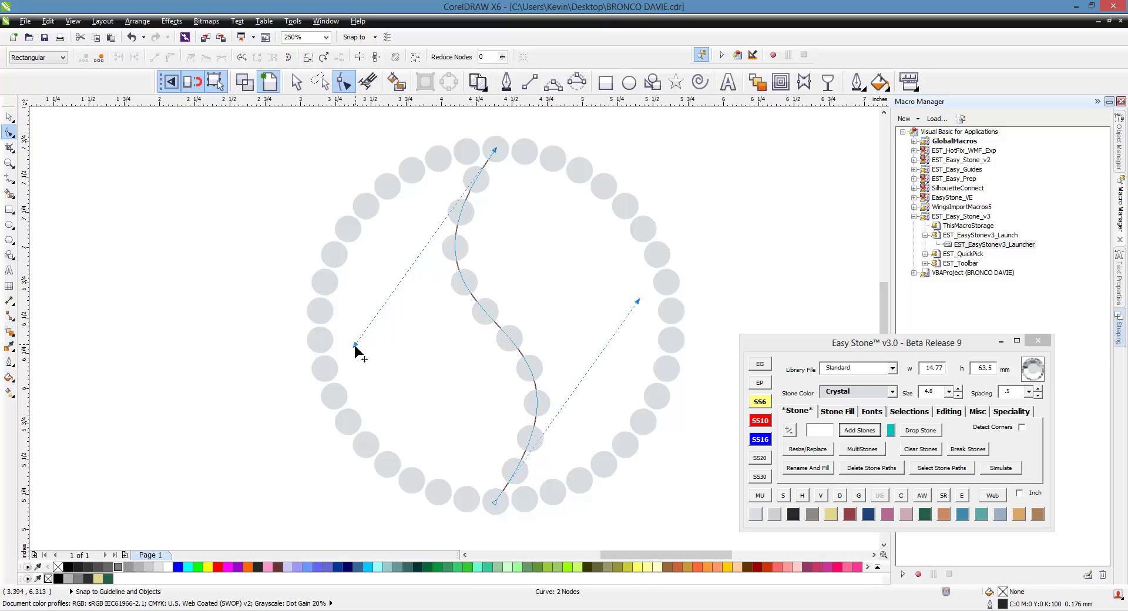
pyautogui.moveTo(356, 346); pyautogui.dragTo(335, 375)
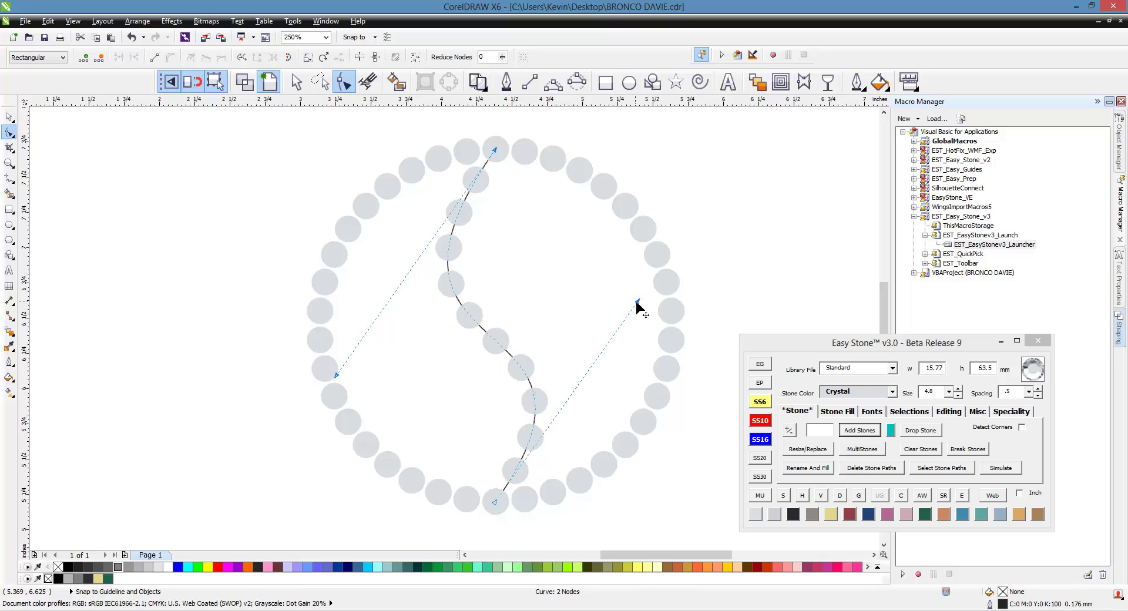
pyautogui.moveTo(637, 303); pyautogui.dragTo(642, 312)
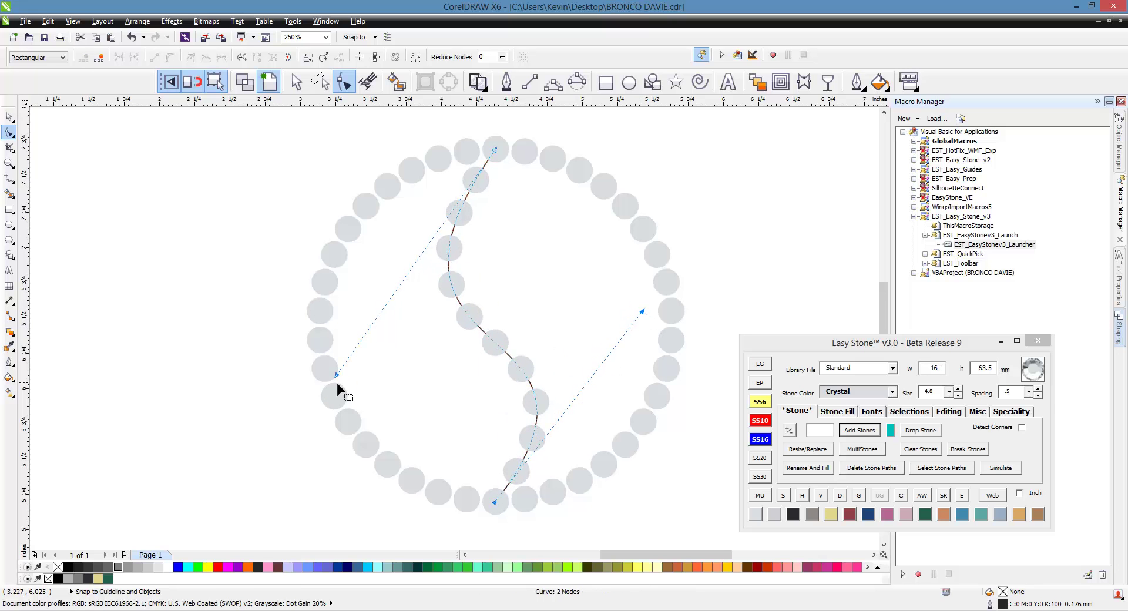
pyautogui.moveTo(336, 380); pyautogui.dragTo(298, 420)
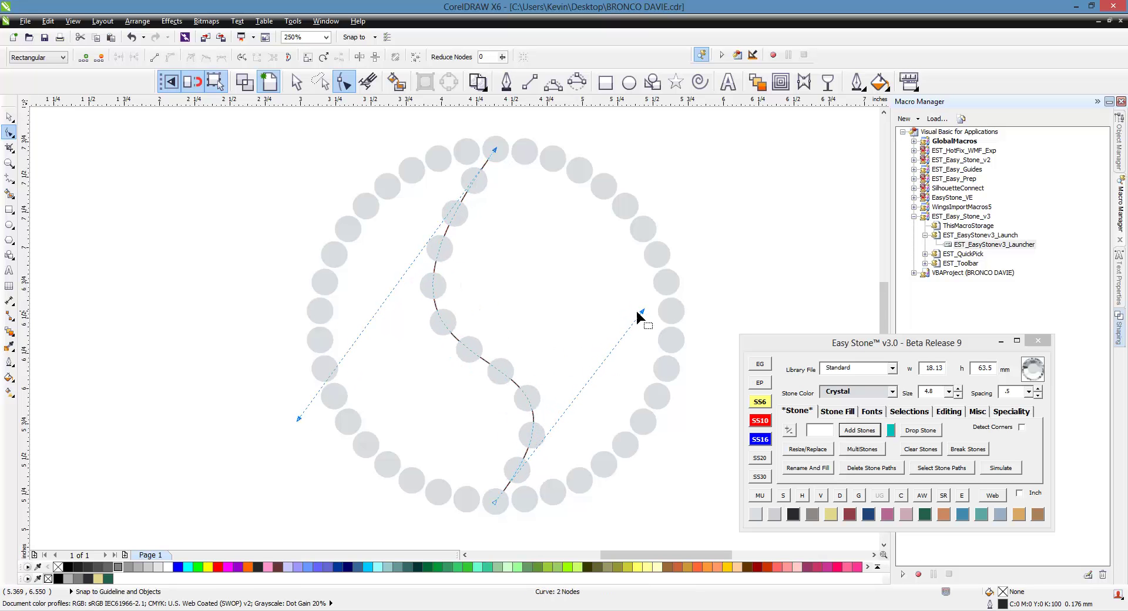
pyautogui.moveTo(642, 312); pyautogui.dragTo(693, 302)
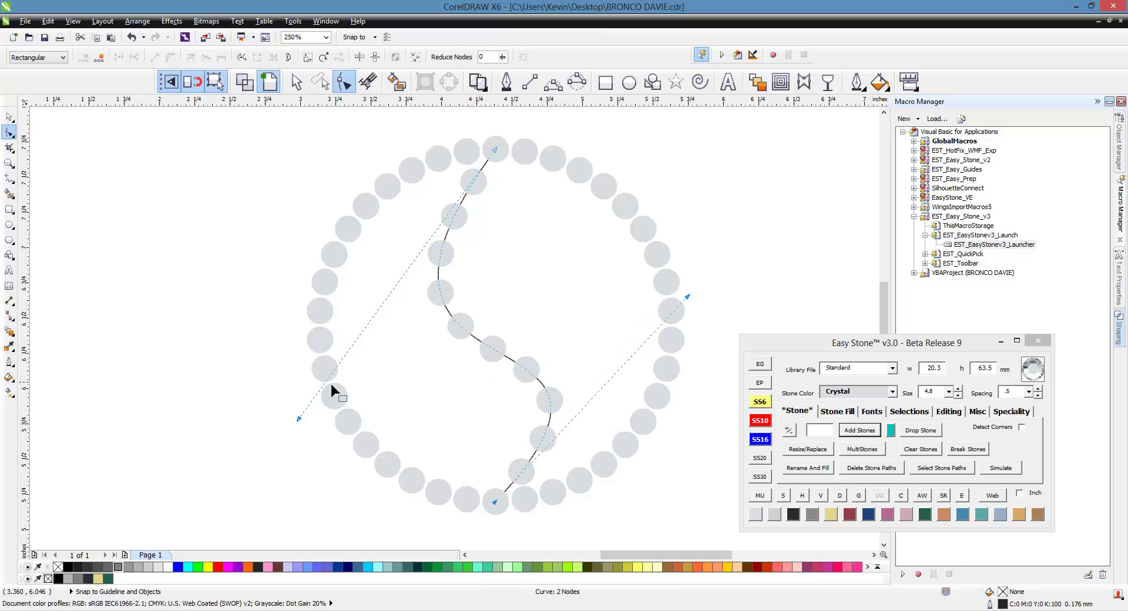
pyautogui.click(298, 419)
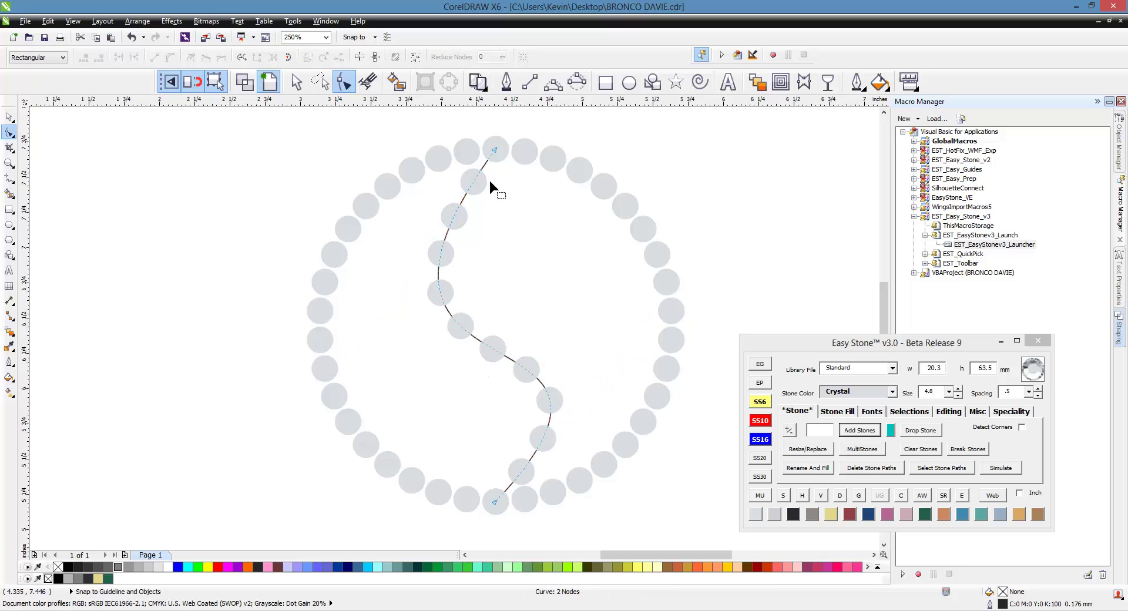
pyautogui.click(495, 151)
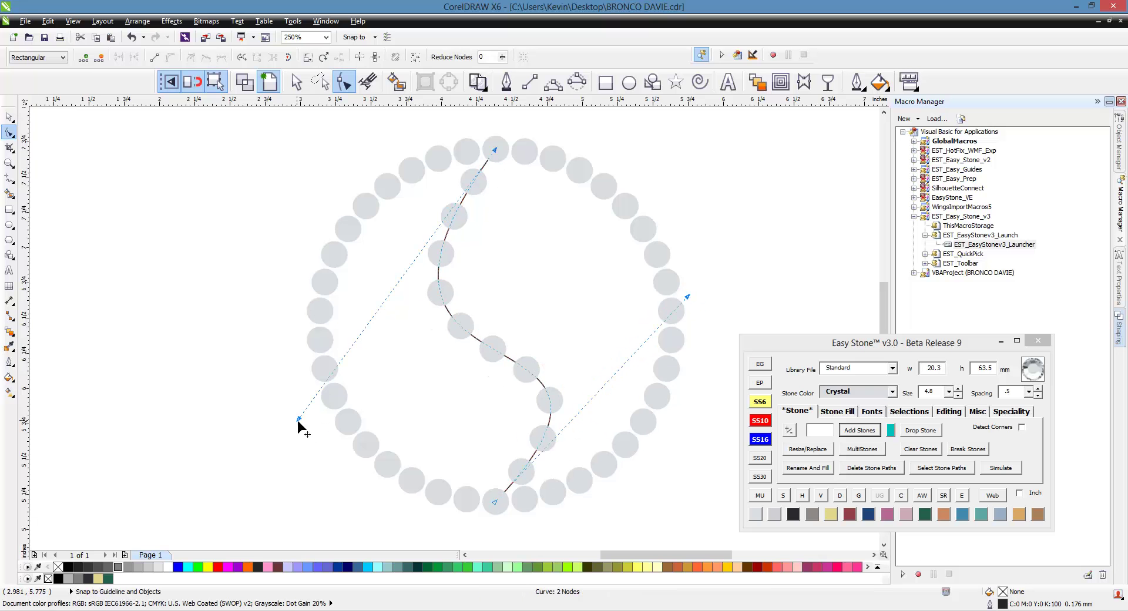
pyautogui.moveTo(298, 421); pyautogui.dragTo(279, 400)
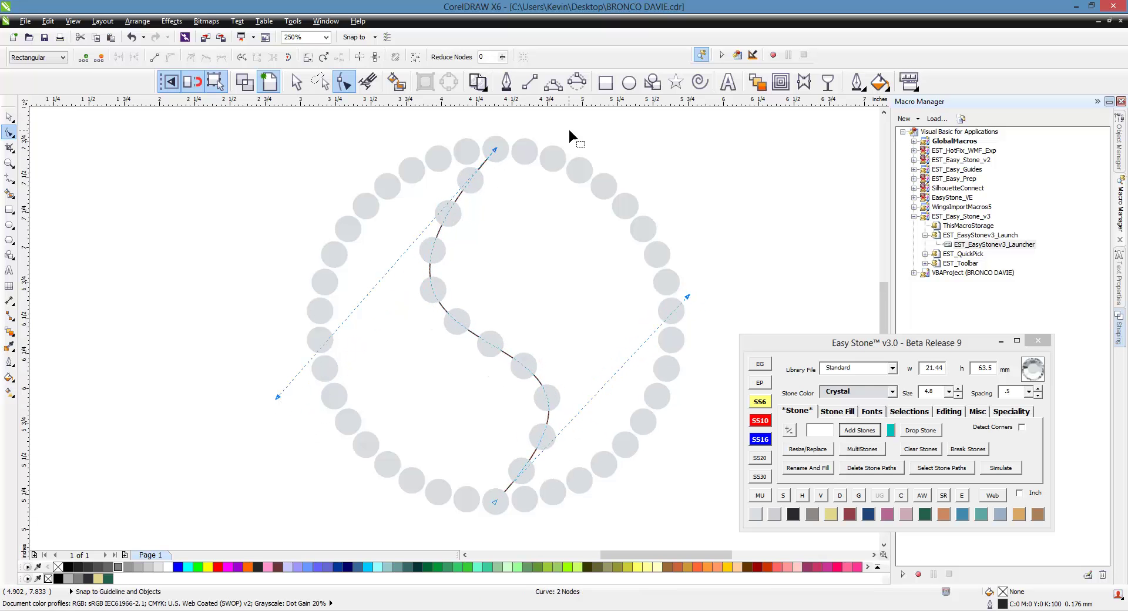
# - Select the curved stone line with the Pick tool and add three stones to it
pyautogui.click(9, 118)
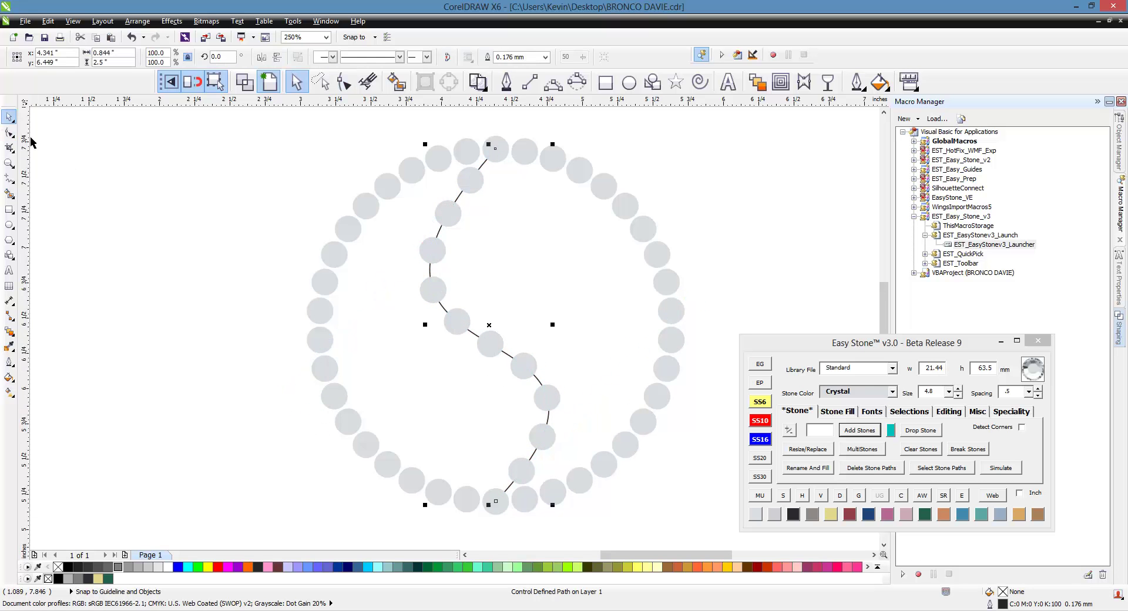
pyautogui.click(446, 380)
pyautogui.click(536, 369)
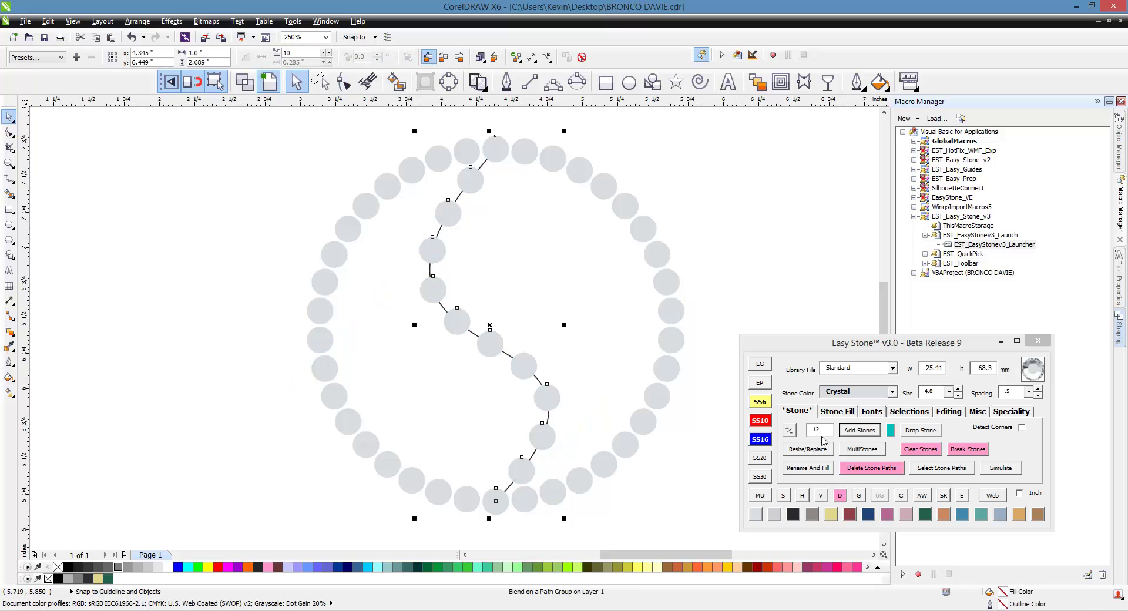
pyautogui.click(788, 432)
pyautogui.click(789, 432)
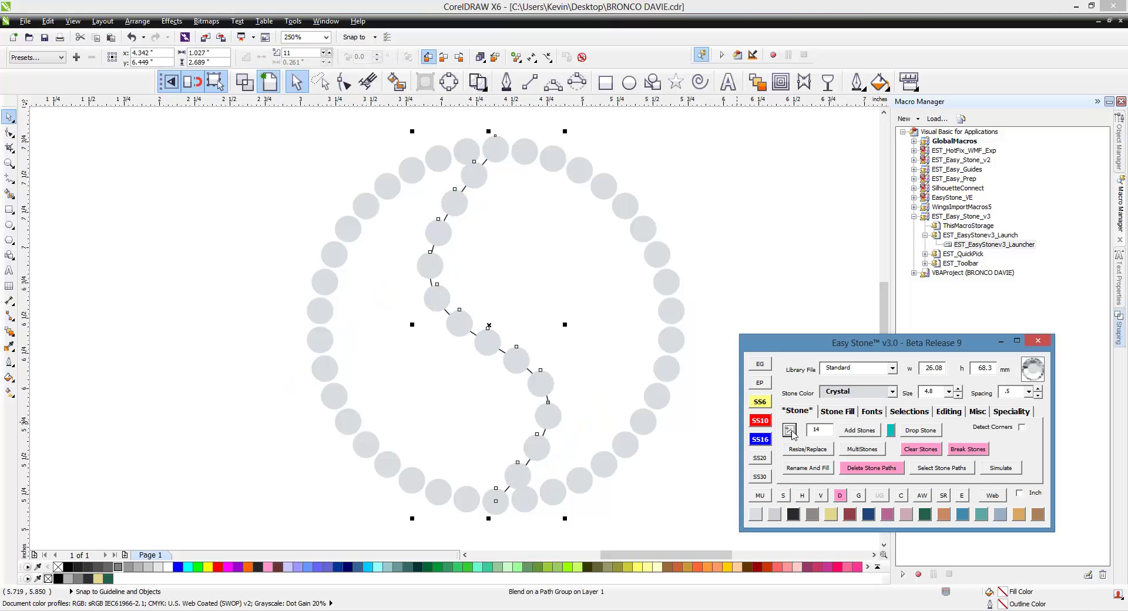
pyautogui.click(790, 432)
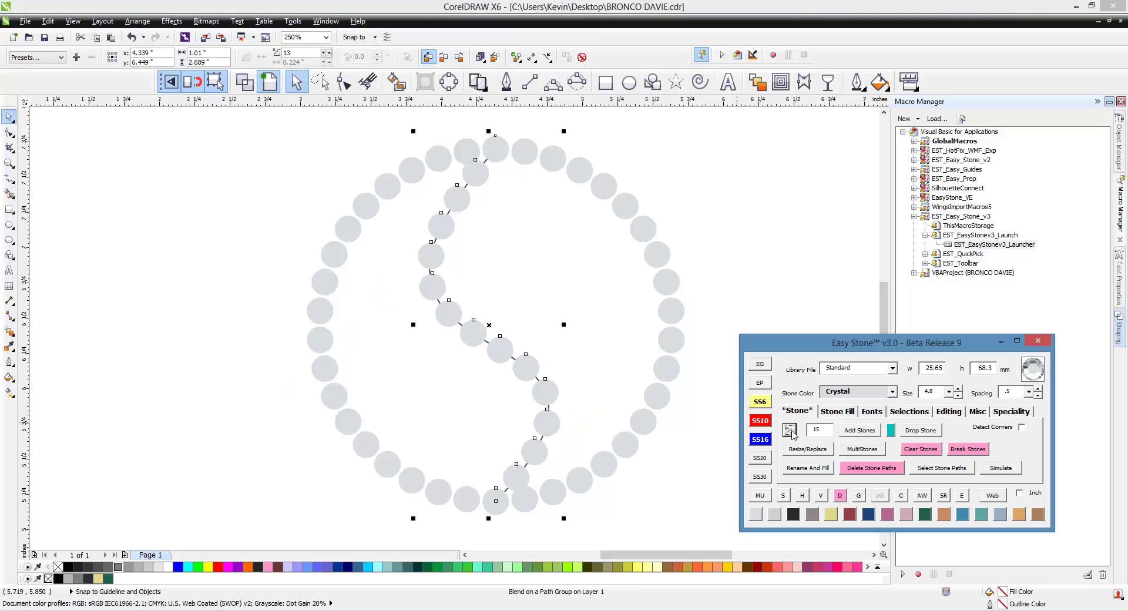
# - Remove three stones and add two back to settle on 14, then reselect the line
pyautogui.click(791, 433)
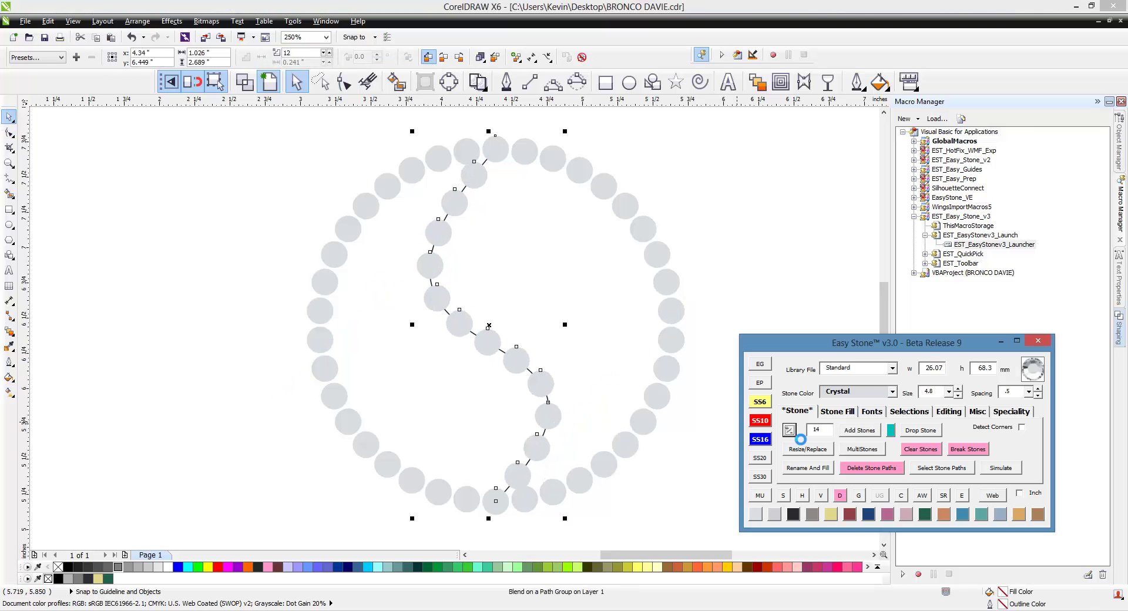
pyautogui.click(791, 433)
pyautogui.click(792, 434)
pyautogui.click(791, 433)
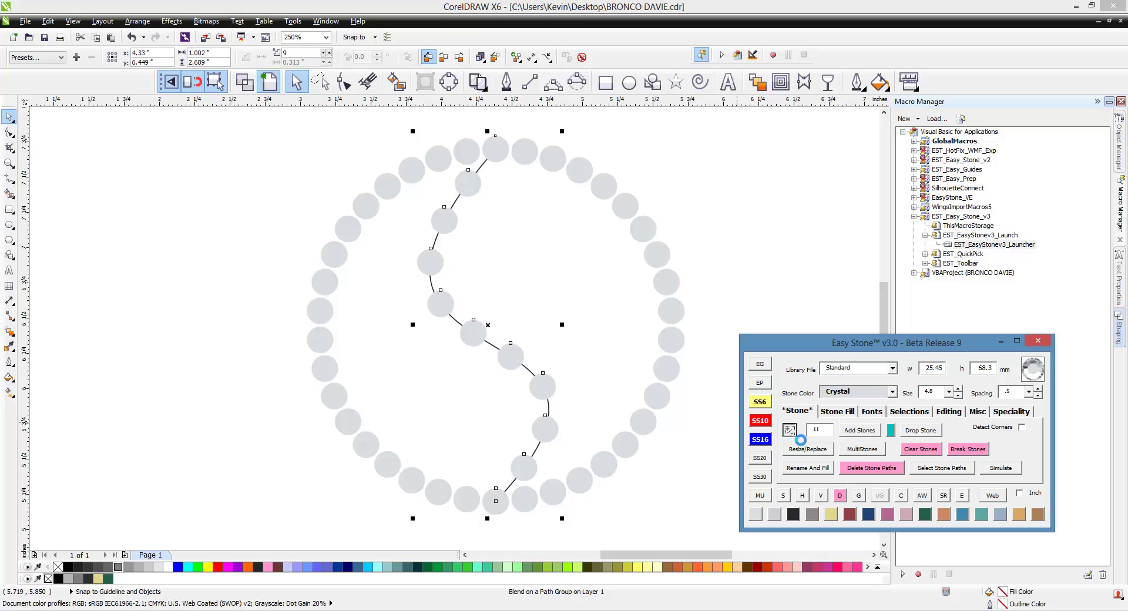
pyautogui.click(791, 433)
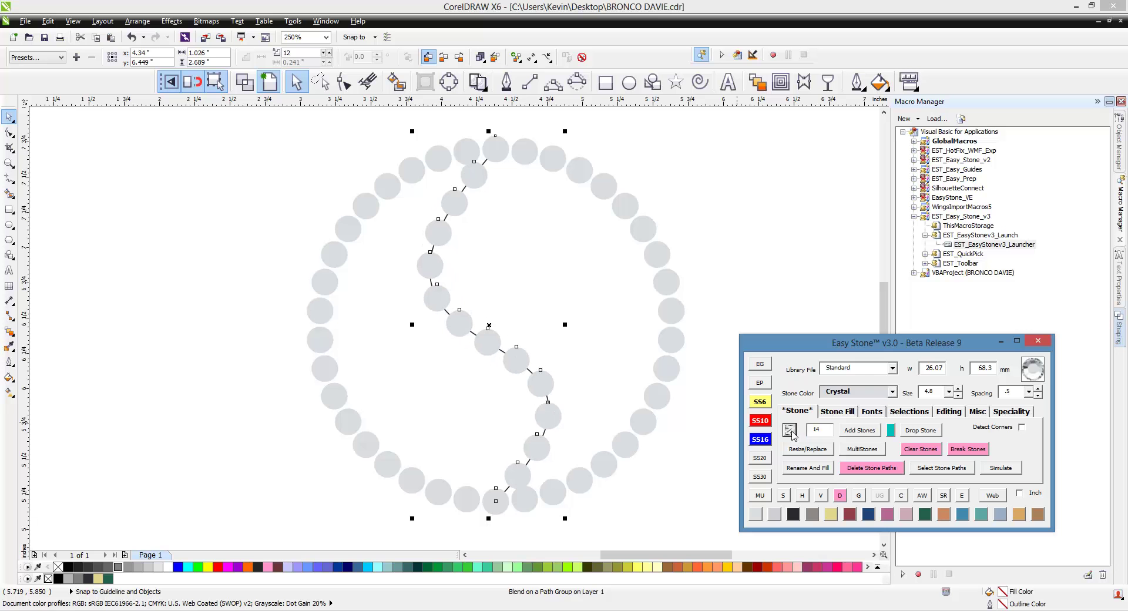
pyautogui.click(672, 508)
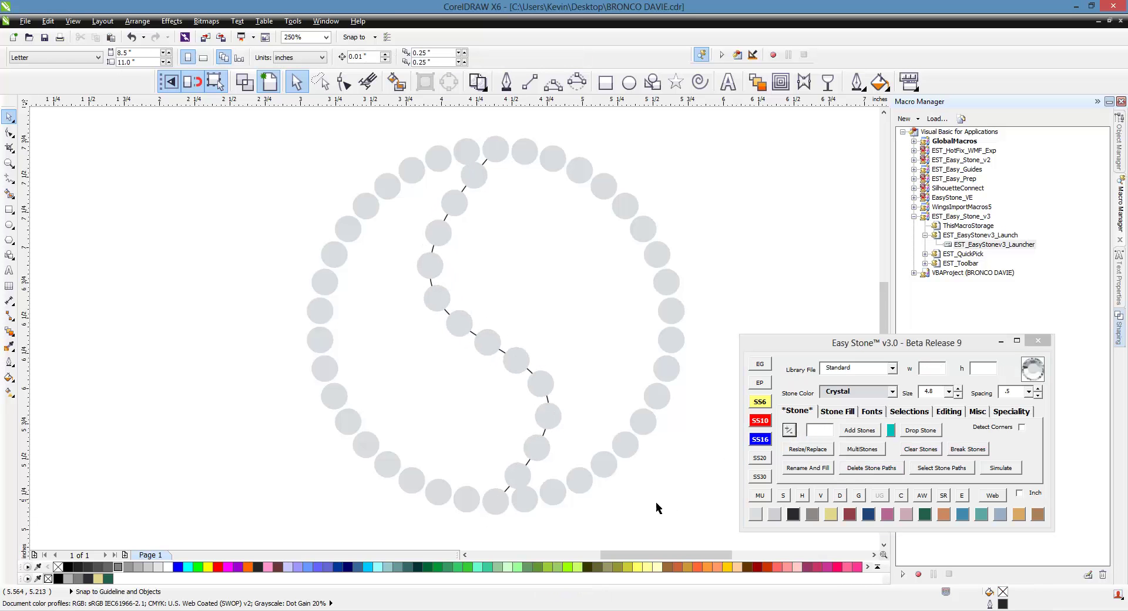
pyautogui.click(541, 383)
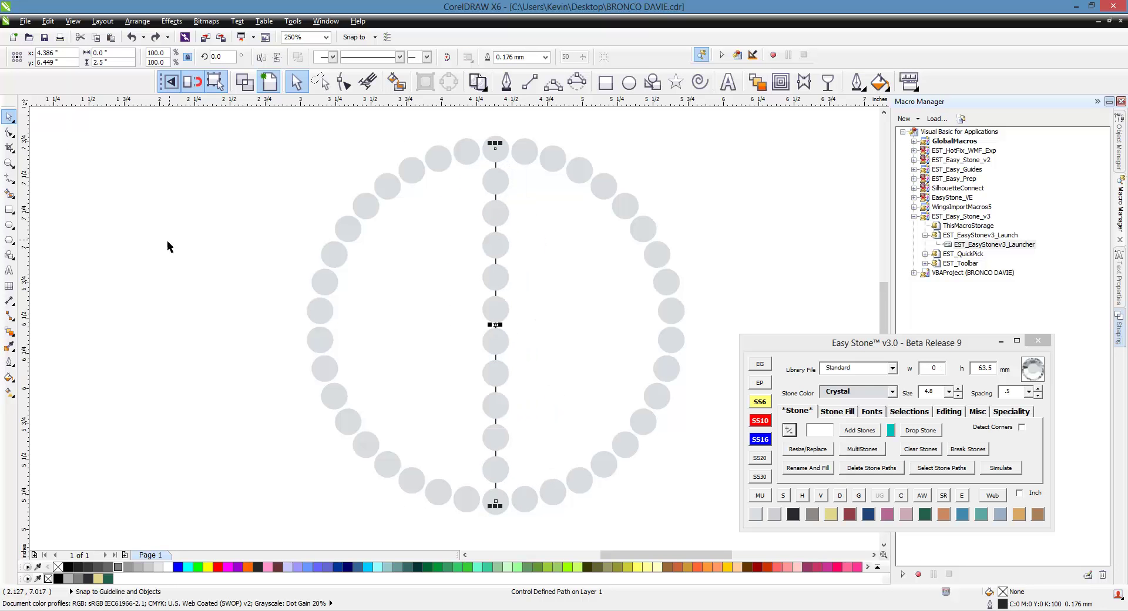
# - Delete the stone path from the vertical stem so its stones become separate
pyautogui.click(288, 234)
pyautogui.scroll(-1, 551, 284)
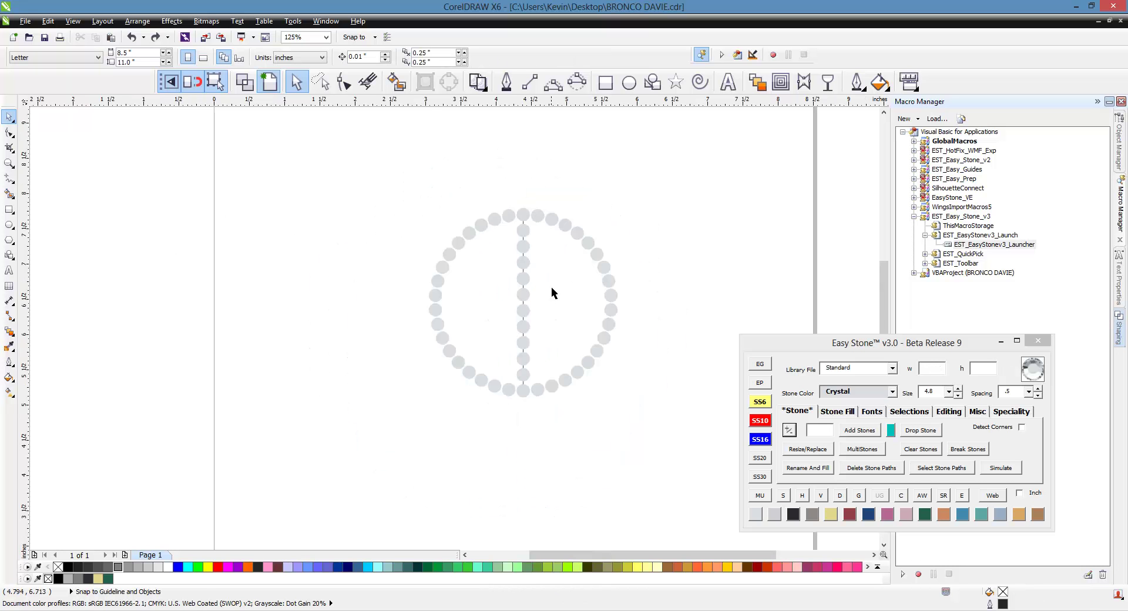
pyautogui.scroll(1, 551, 288)
pyautogui.click(511, 315)
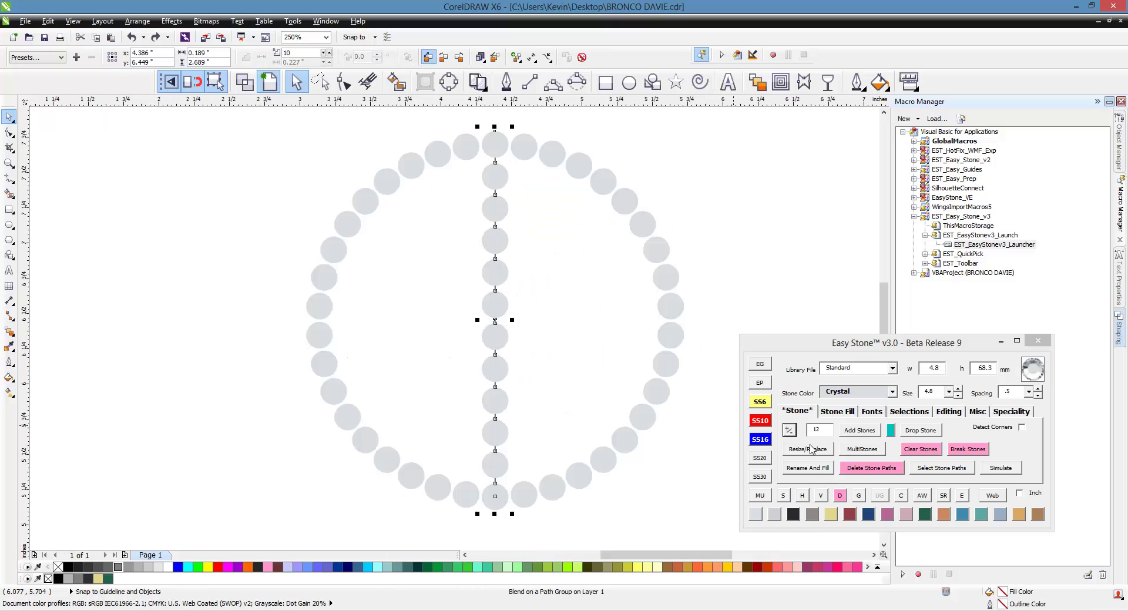
pyautogui.click(878, 471)
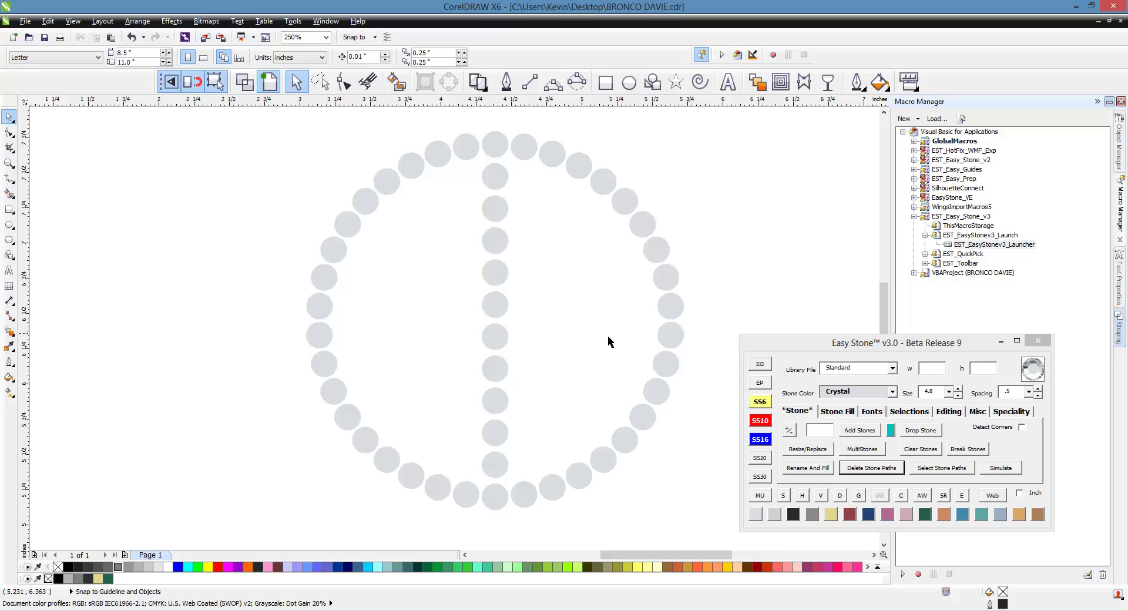
# - Fill six stones from a left ring stone to the stem and free them from their path
pyautogui.click(338, 399)
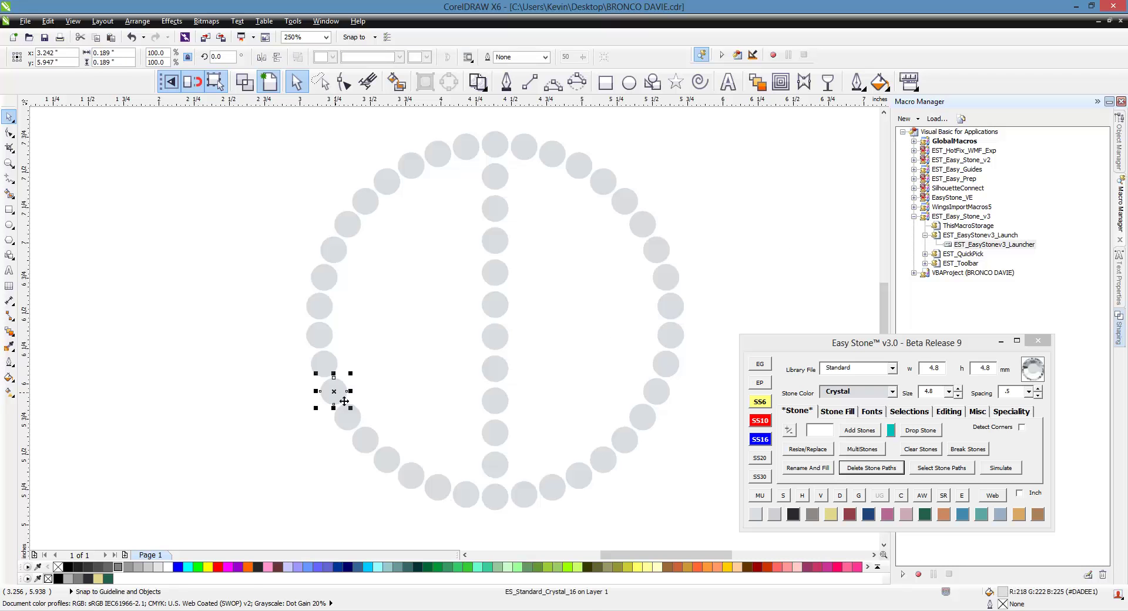
pyautogui.keyDown('shift'); pyautogui.click(496, 337); pyautogui.keyUp('shift')
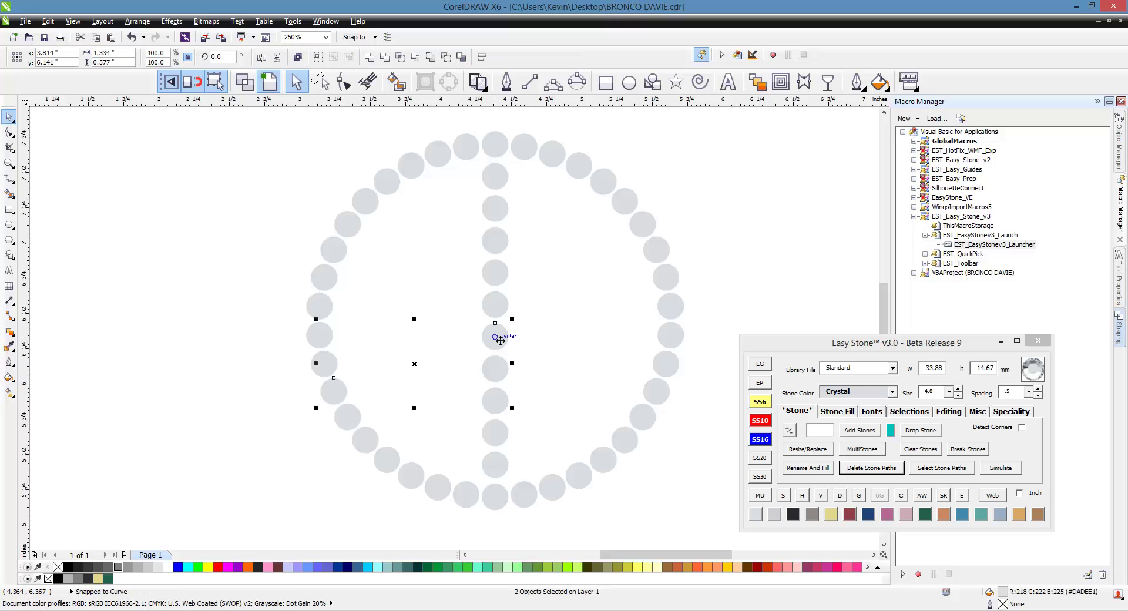
pyautogui.click(874, 433)
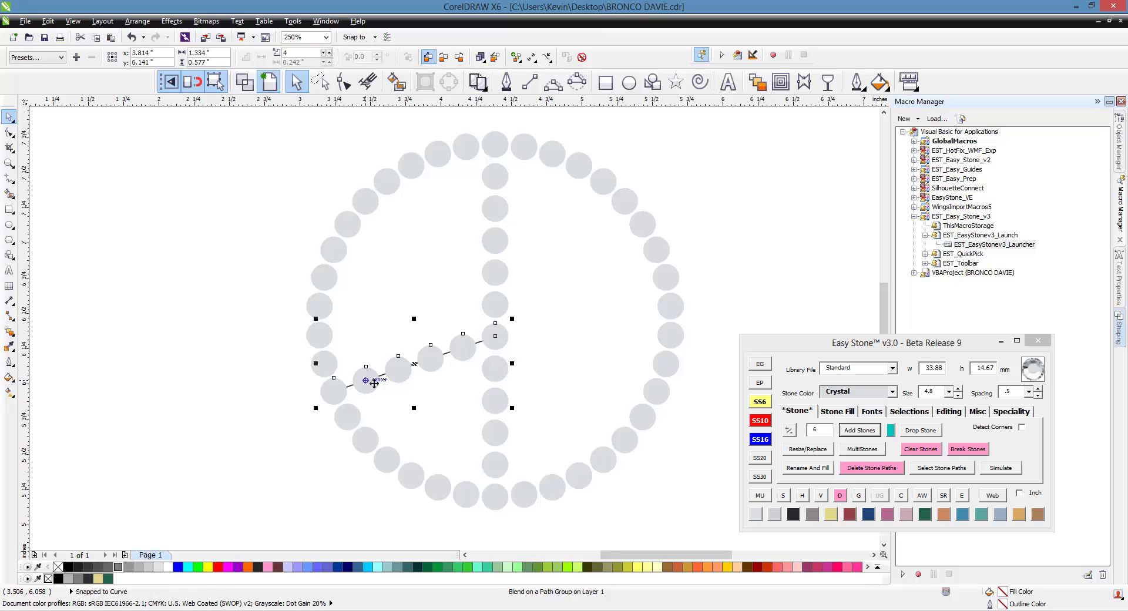
pyautogui.moveTo(316, 363); pyautogui.dragTo(593, 390)
pyautogui.moveTo(532, 333); pyautogui.dragTo(505, 345)
pyautogui.hotkey('ctrl', 'z')
pyautogui.hotkey('ctrl', 'z')
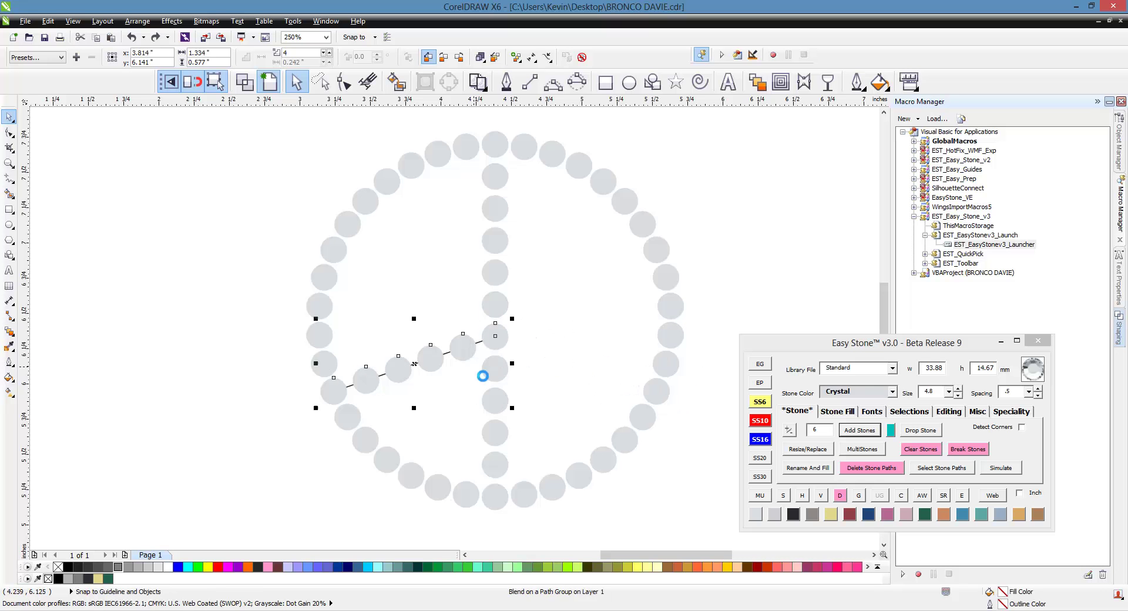
pyautogui.click(279, 424)
pyautogui.click(430, 374)
# - Fill six stones from the centre stem stone to a lower-right ring stone and delete their path
pyautogui.click(551, 360)
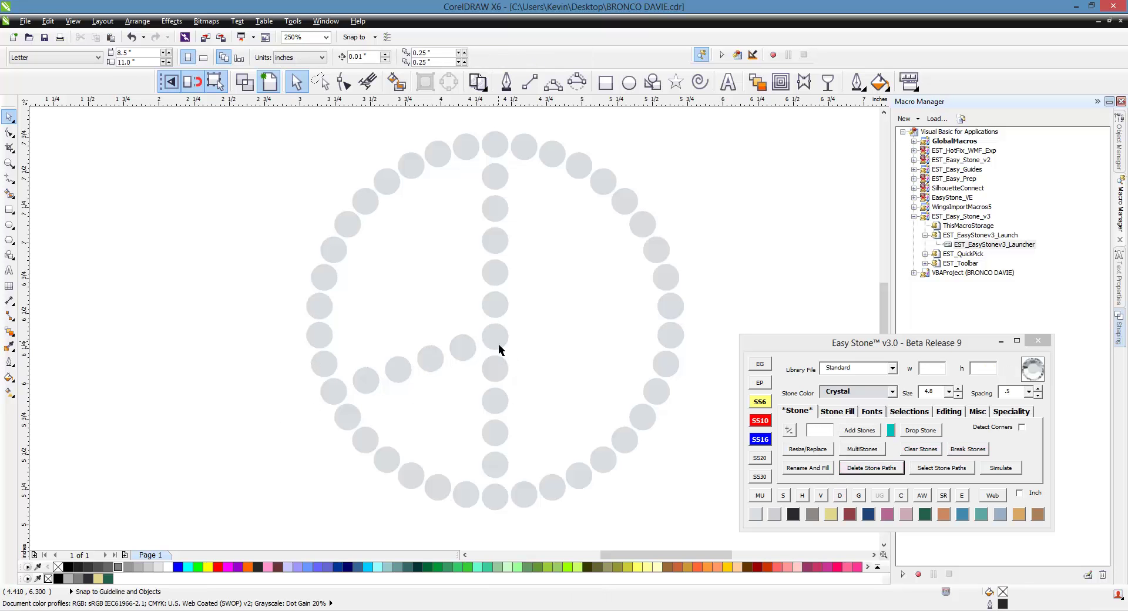
pyautogui.click(498, 350)
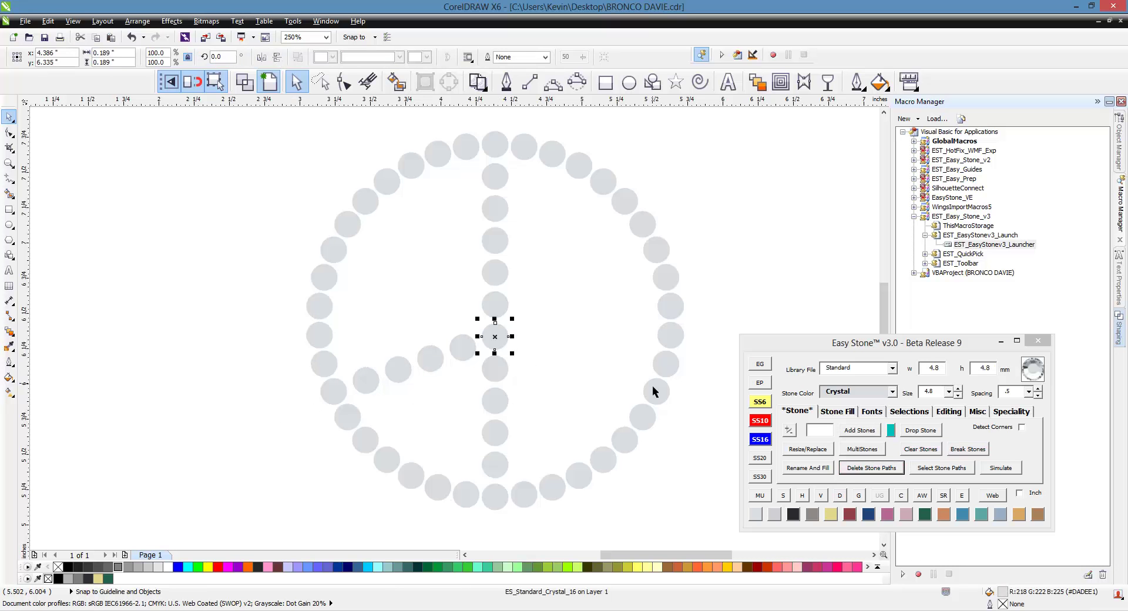
pyautogui.keyDown('shift'); pyautogui.click(660, 391); pyautogui.keyUp('shift')
pyautogui.click(859, 431)
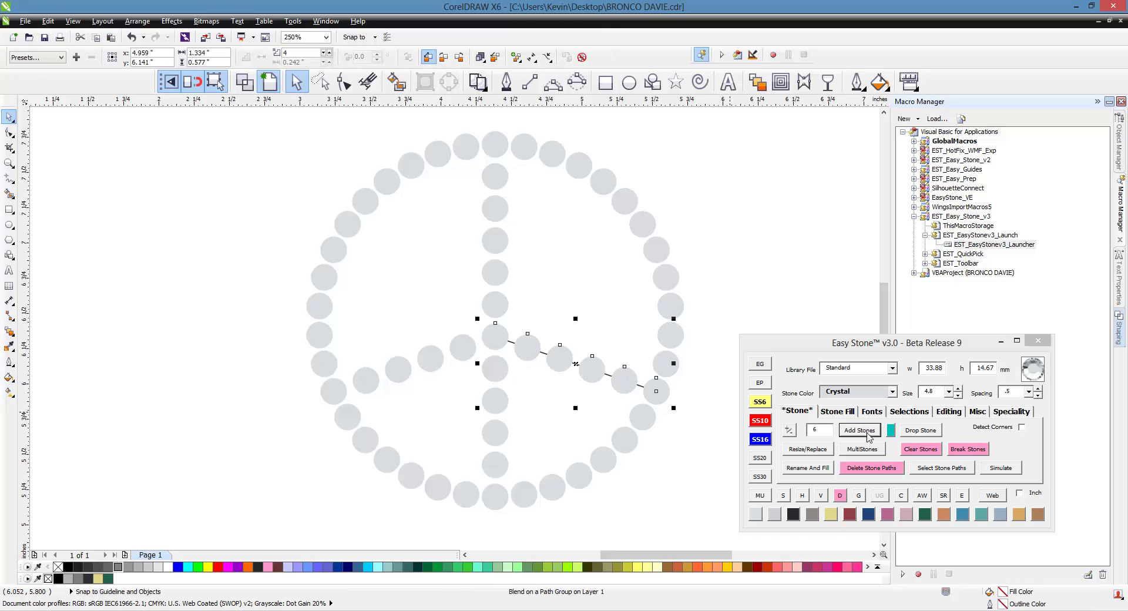
pyautogui.click(878, 473)
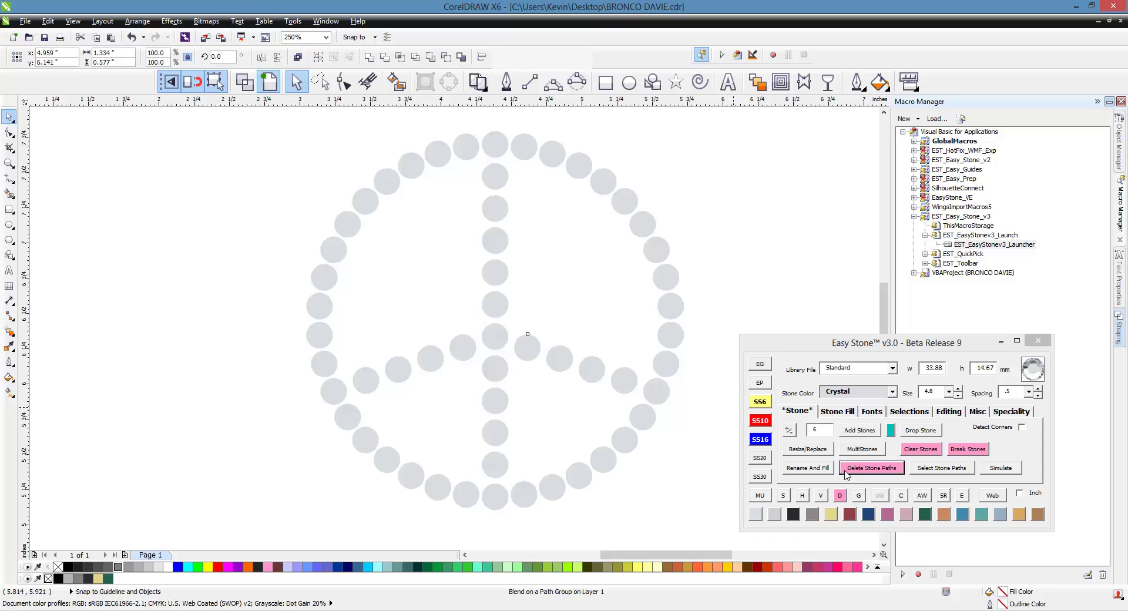
pyautogui.click(414, 310)
pyautogui.scroll(-2, 414, 311)
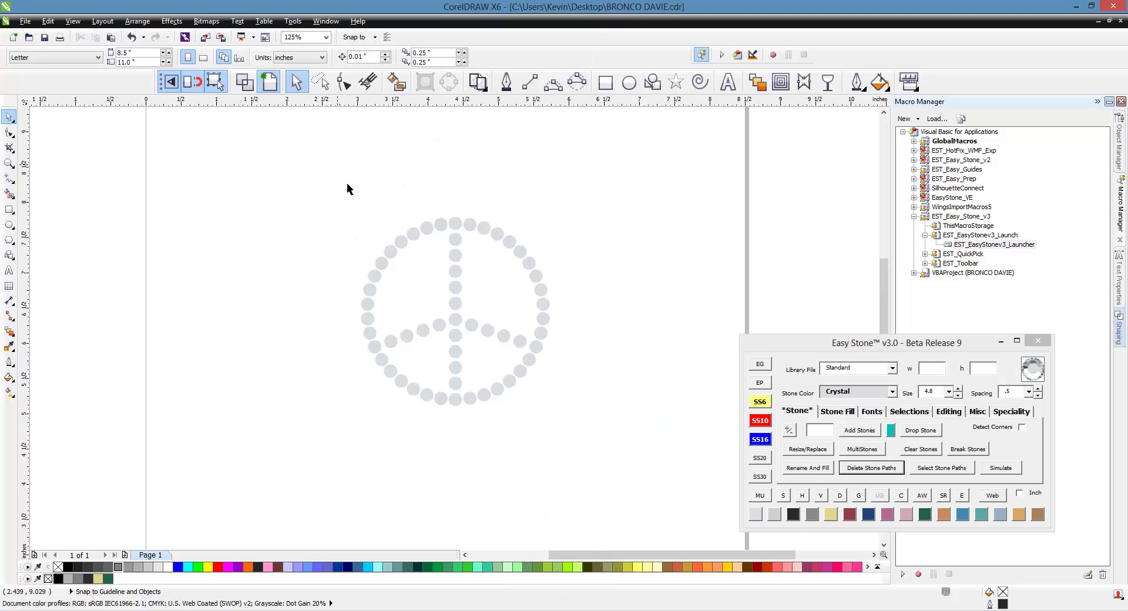
pyautogui.moveTo(324, 203); pyautogui.dragTo(555, 405)
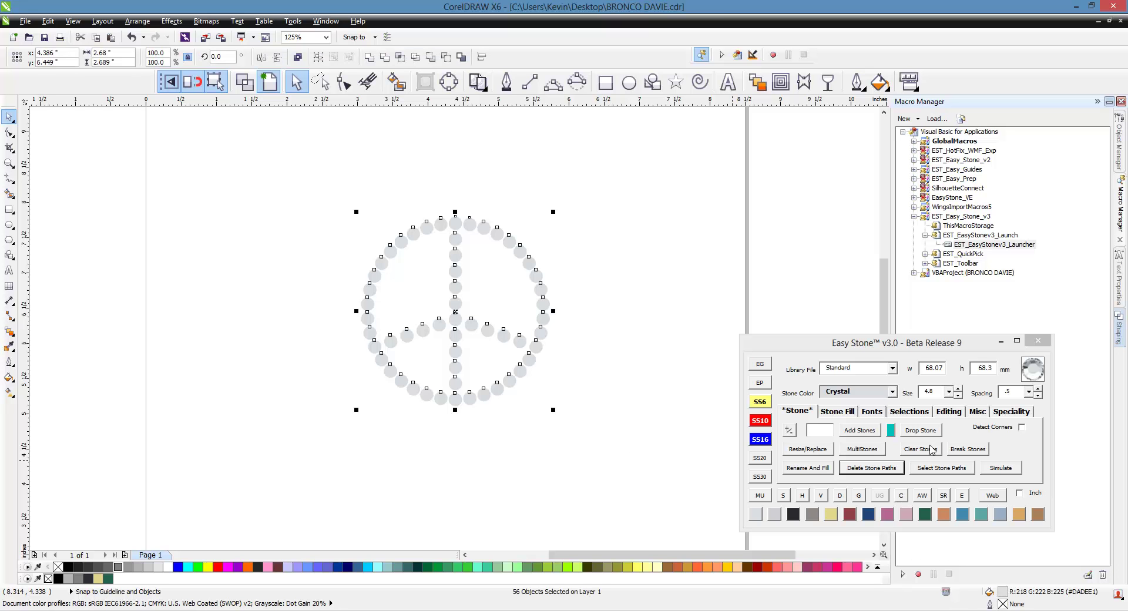
pyautogui.click(978, 414)
pyautogui.click(978, 414)
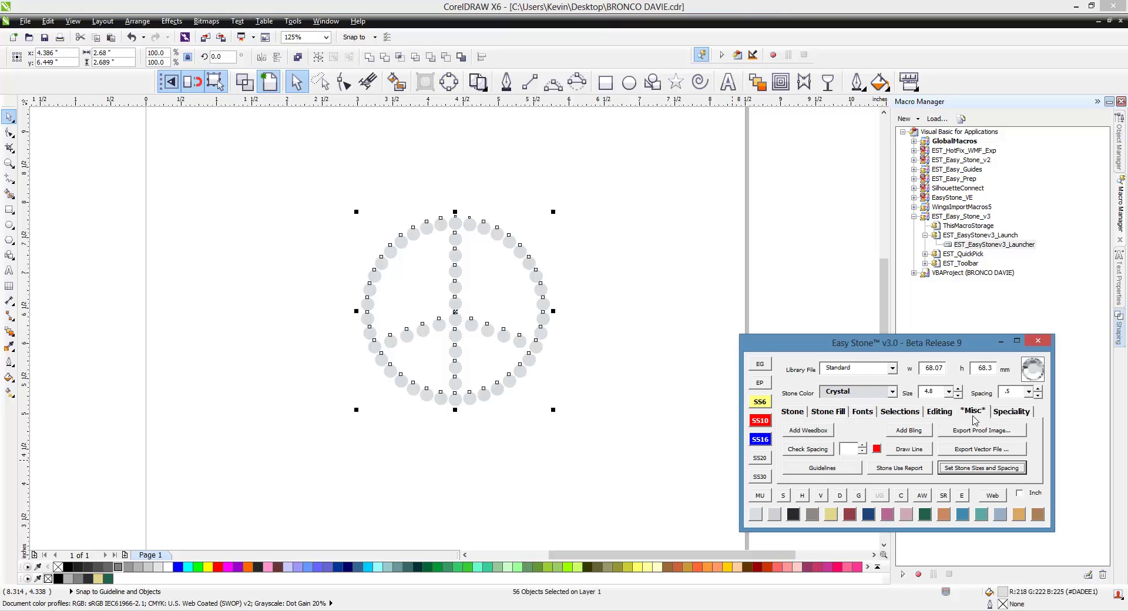
pyautogui.click(791, 411)
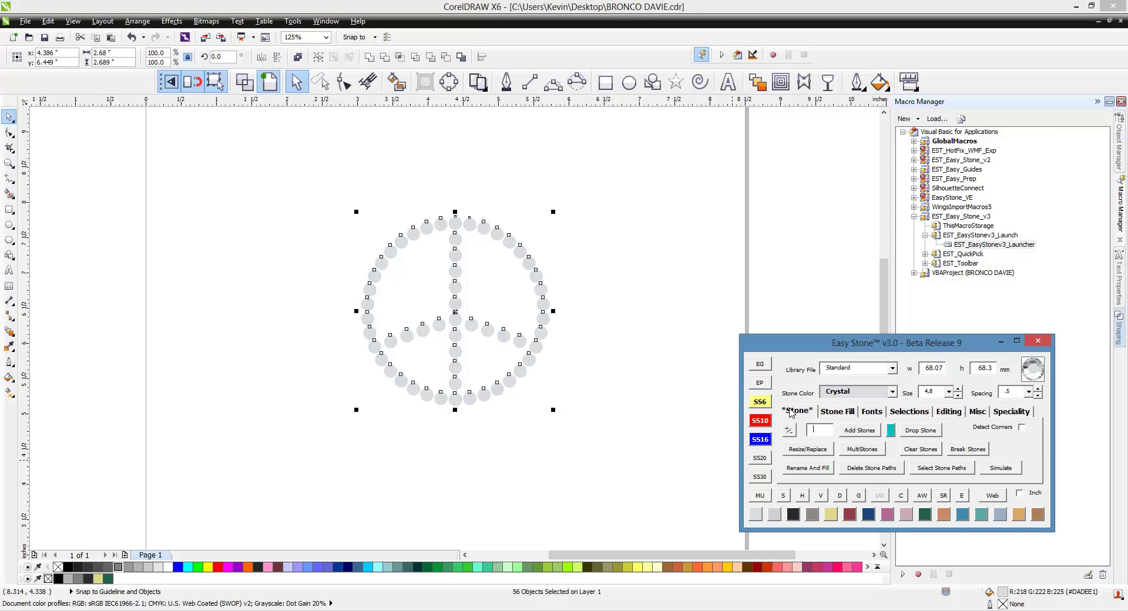
pyautogui.click(902, 496)
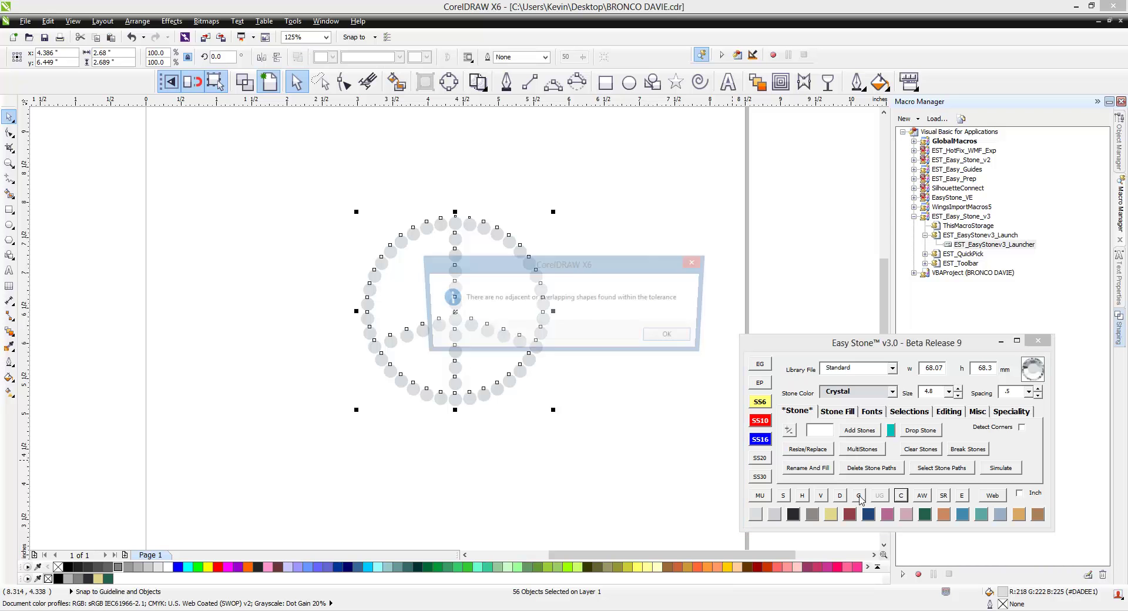
pyautogui.click(675, 347)
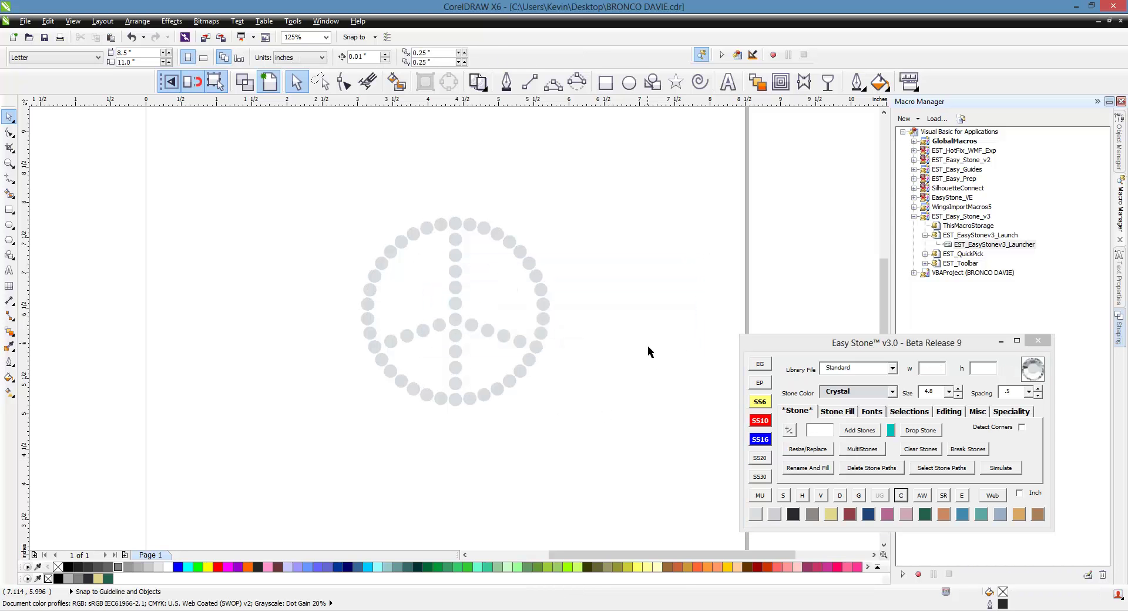
pyautogui.moveTo(592, 181); pyautogui.dragTo(350, 414)
pyautogui.click(900, 496)
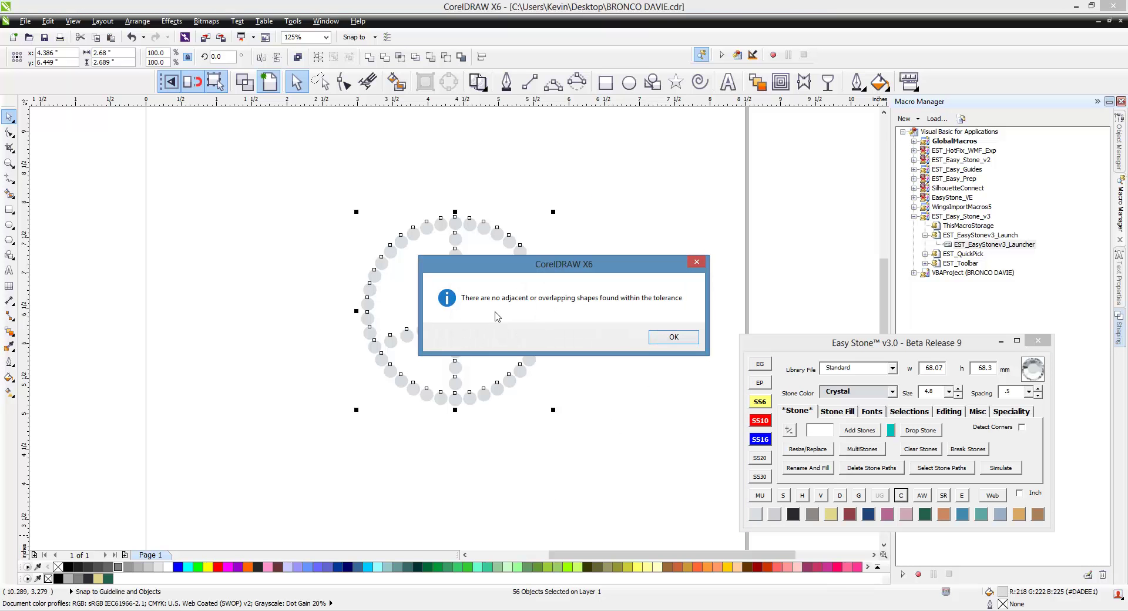
pyautogui.click(672, 337)
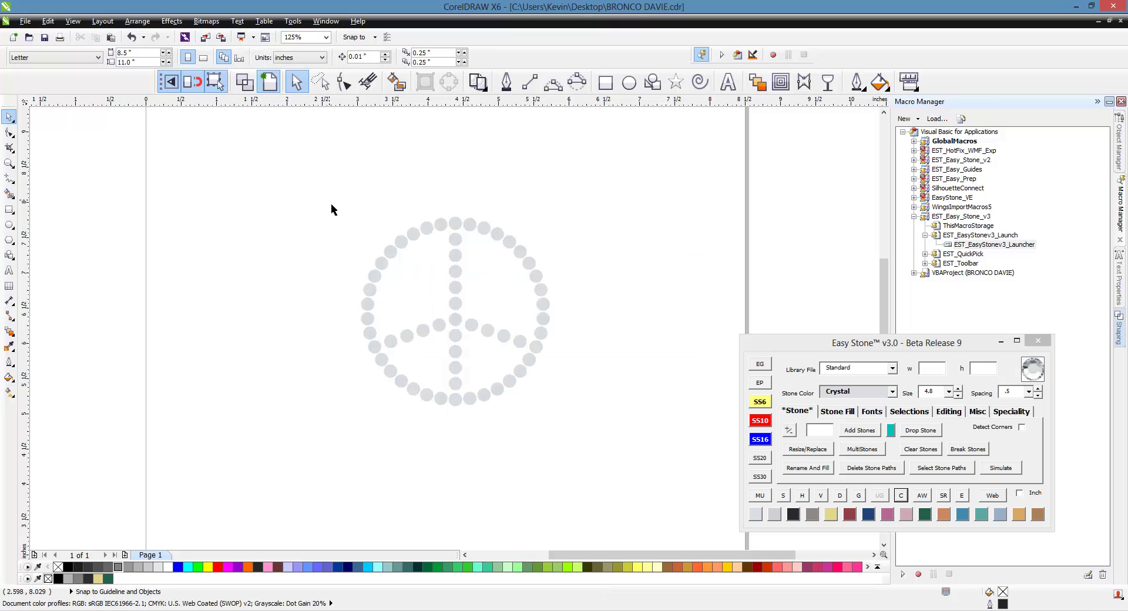
# - Marquee each band, applying Citrine to the top, Emerald Green to the middle and Lt Siam below
pyautogui.moveTo(330, 201); pyautogui.dragTo(582, 290)
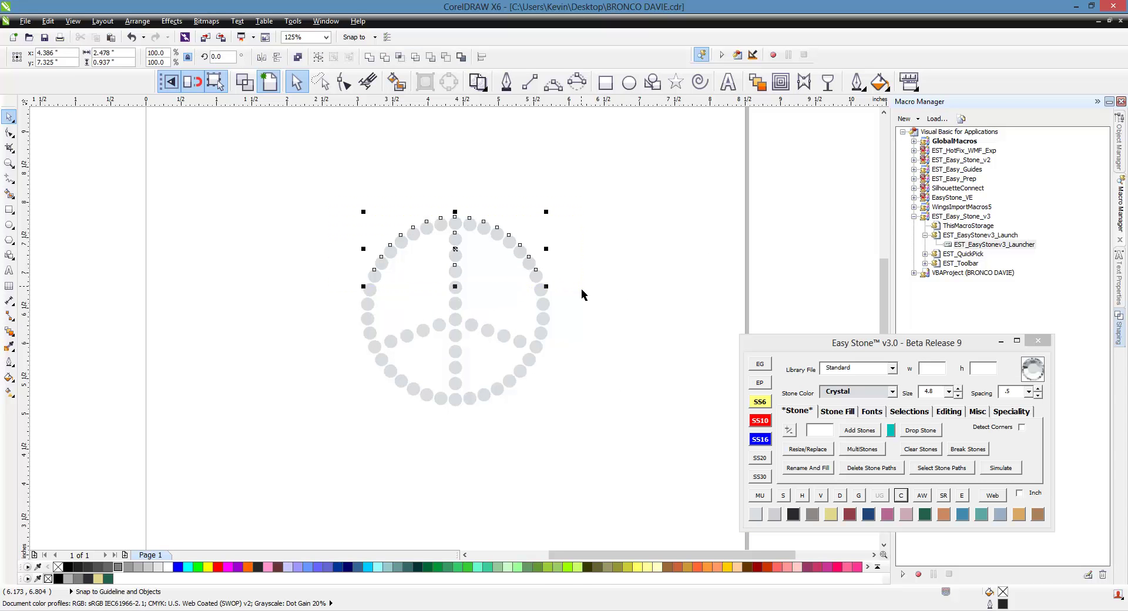
pyautogui.click(831, 515)
pyautogui.click(343, 281)
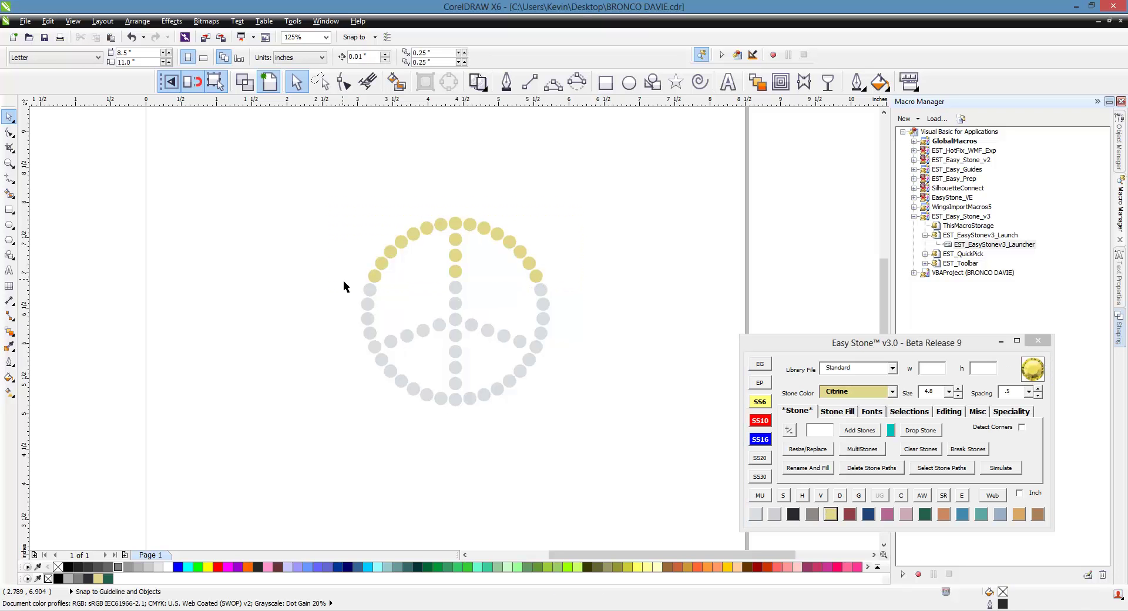
pyautogui.moveTo(409, 287); pyautogui.dragTo(589, 351)
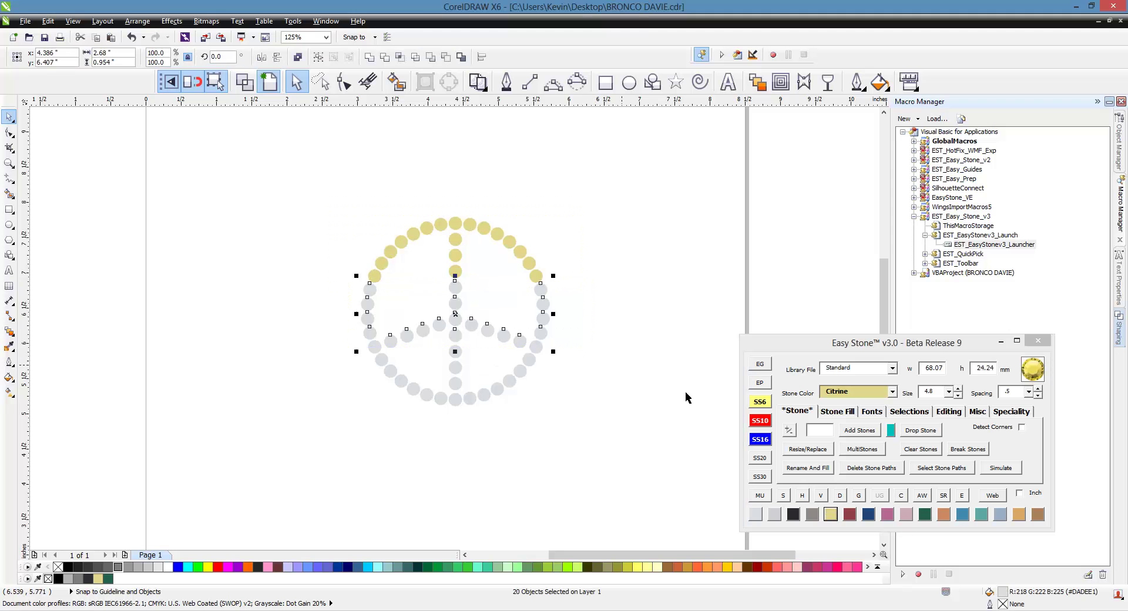
pyautogui.click(925, 514)
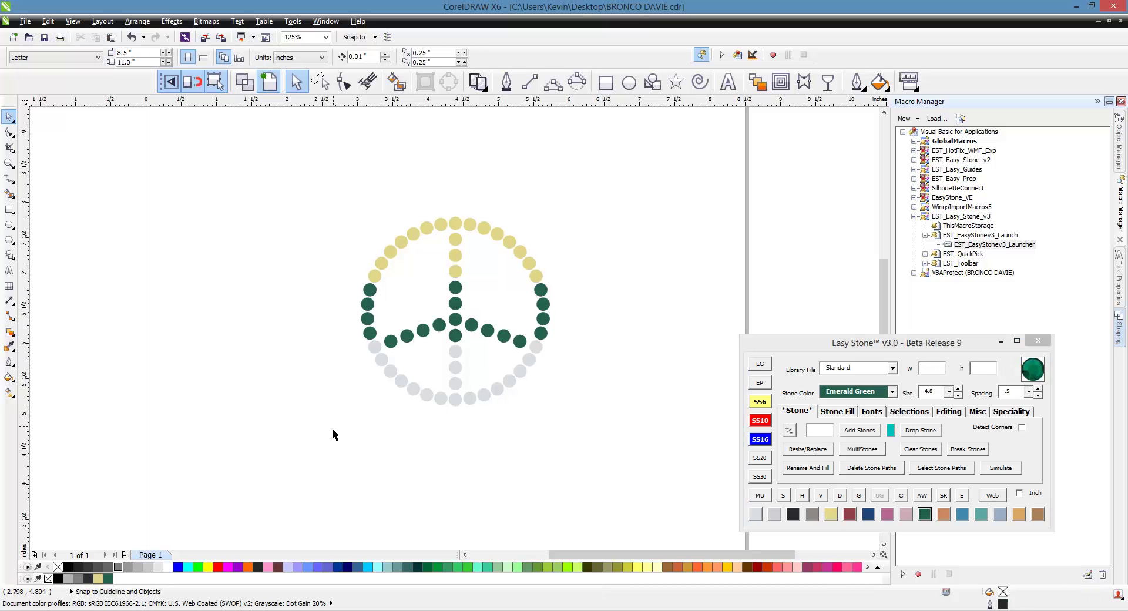
pyautogui.moveTo(317, 426); pyautogui.dragTo(624, 345)
pyautogui.click(849, 514)
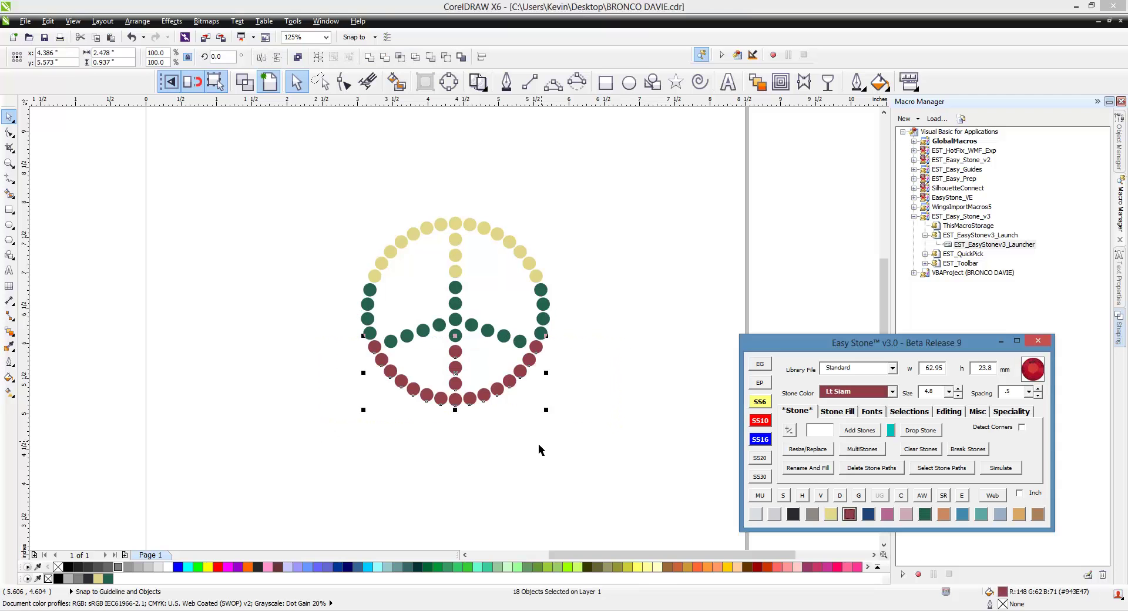
pyautogui.click(531, 448)
pyautogui.moveTo(317, 190); pyautogui.dragTo(584, 440)
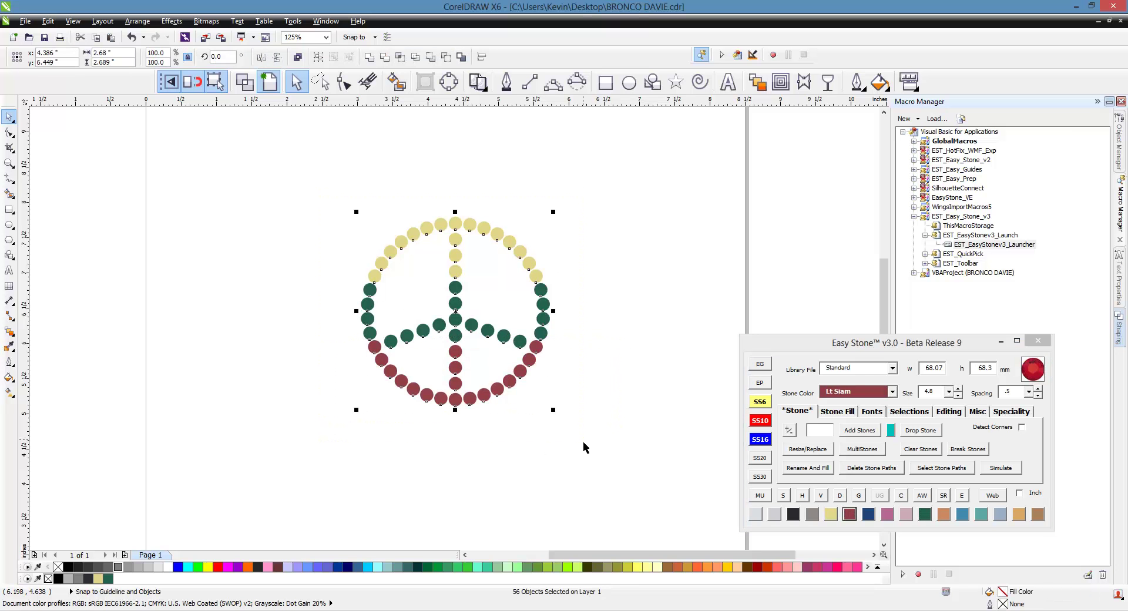
pyautogui.click(923, 496)
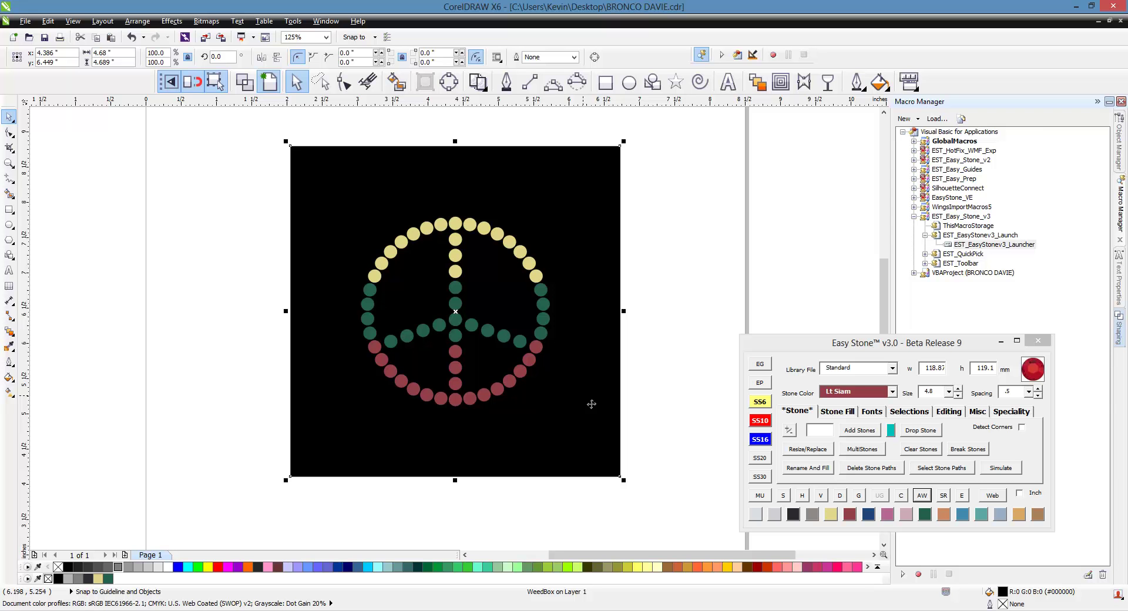
pyautogui.press('Delete')
pyautogui.moveTo(623, 184); pyautogui.dragTo(330, 440)
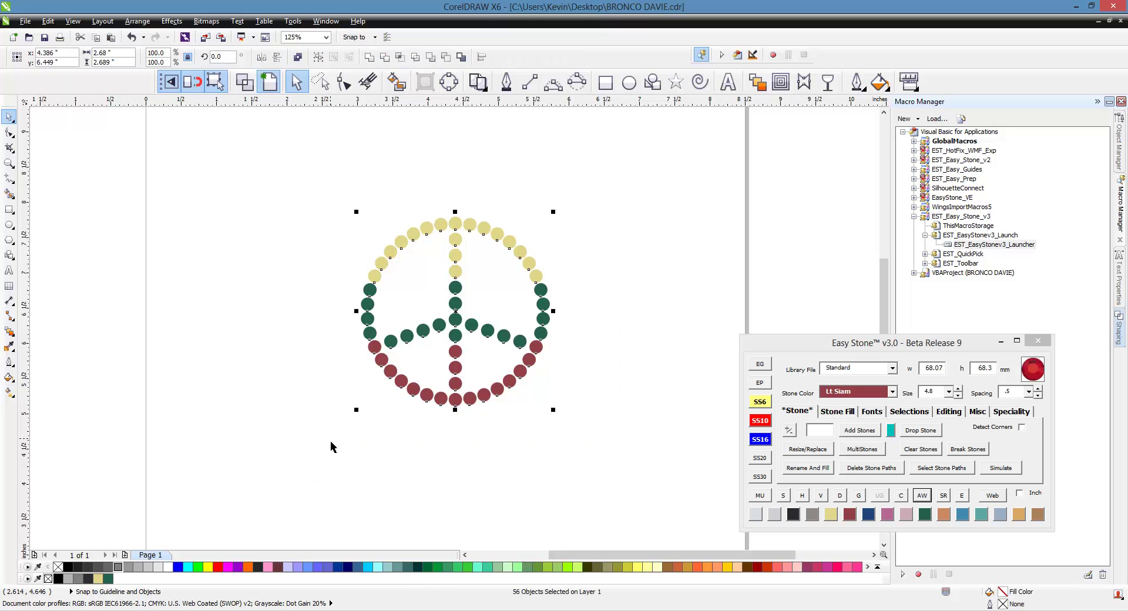
pyautogui.click(922, 496)
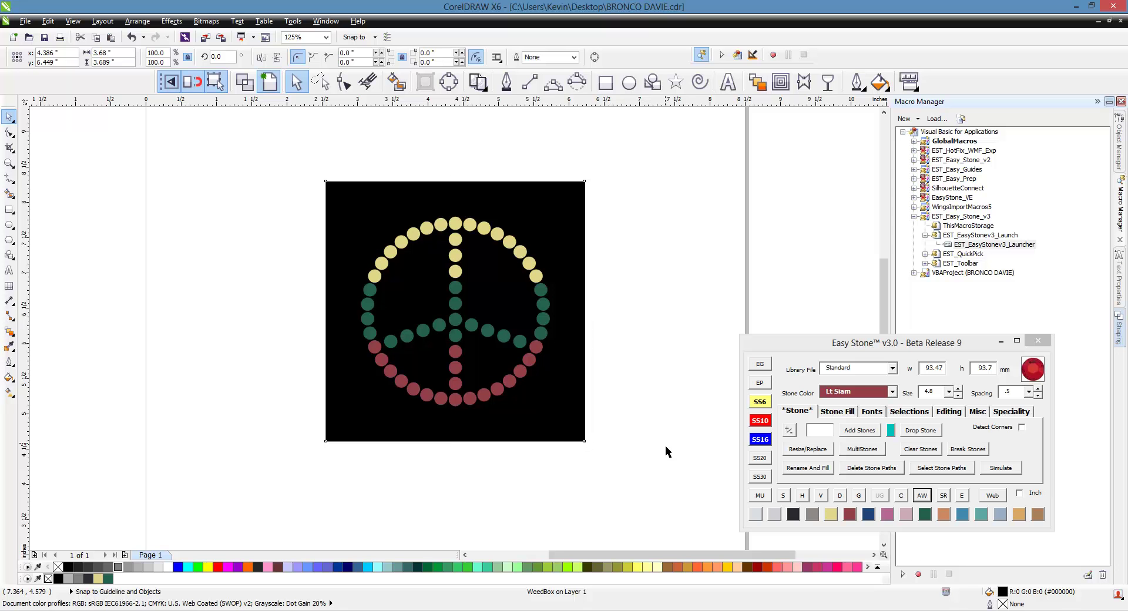
pyautogui.click(667, 451)
pyautogui.click(565, 432)
pyautogui.press('Delete')
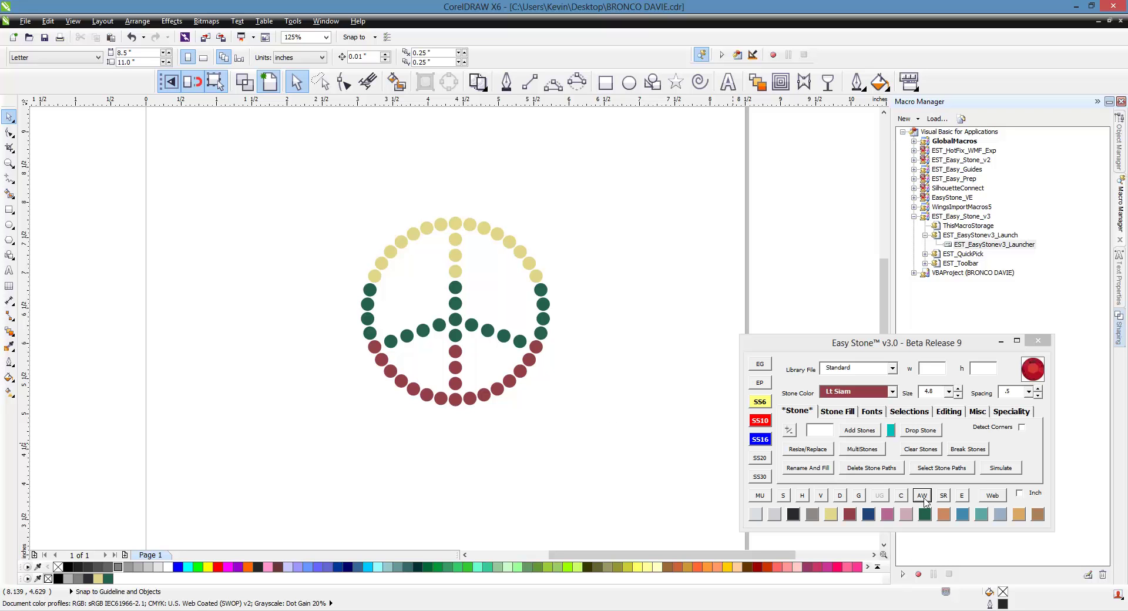
# - Confirm the weed margin and generate a weed box, then delete and regenerate it
pyautogui.click(922, 496)
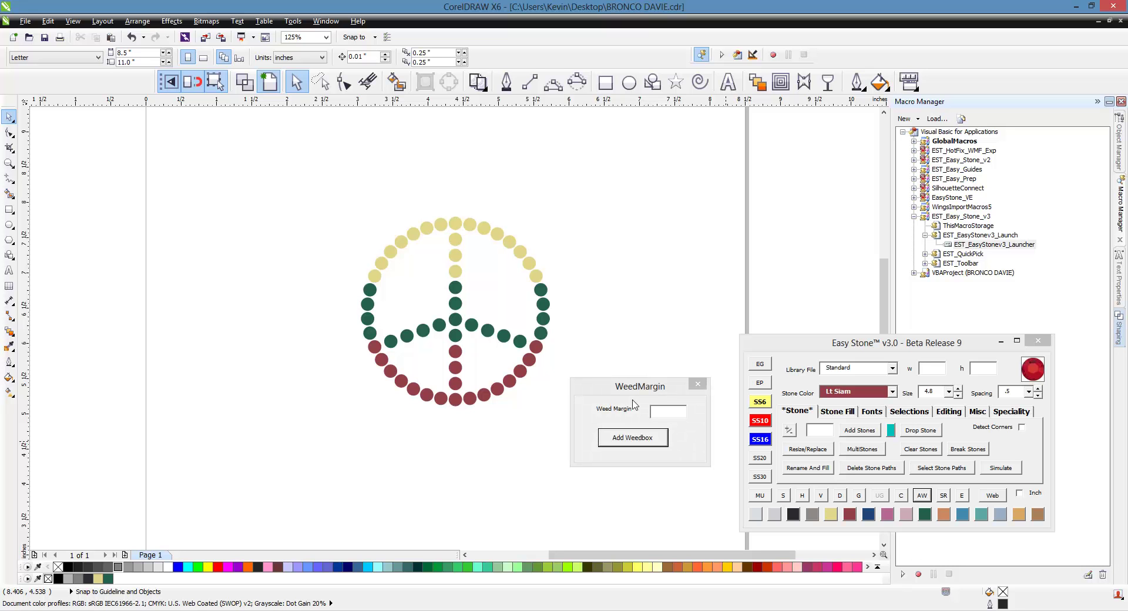
pyautogui.click(673, 413)
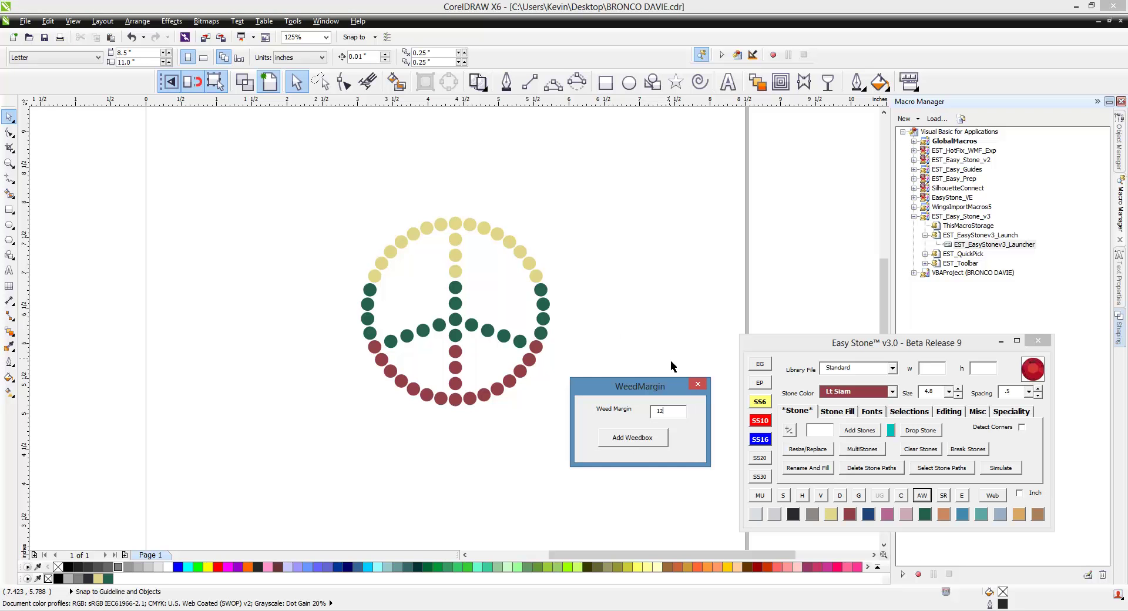
pyautogui.click(697, 386)
pyautogui.moveTo(604, 197); pyautogui.dragTo(336, 440)
pyautogui.click(922, 495)
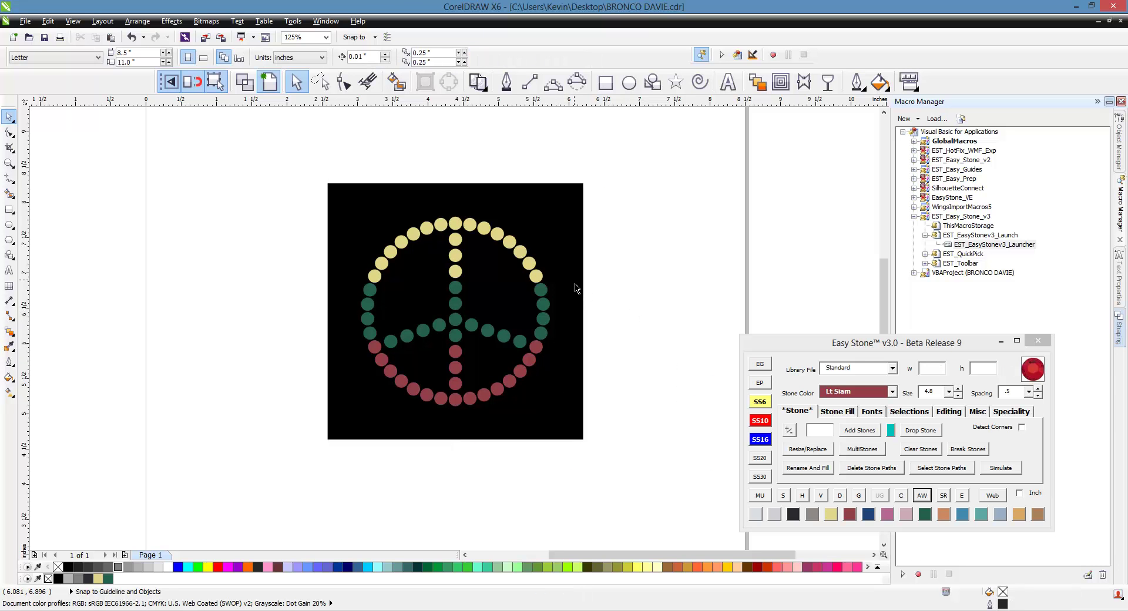
pyautogui.press('Delete')
pyautogui.moveTo(612, 176); pyautogui.dragTo(306, 427)
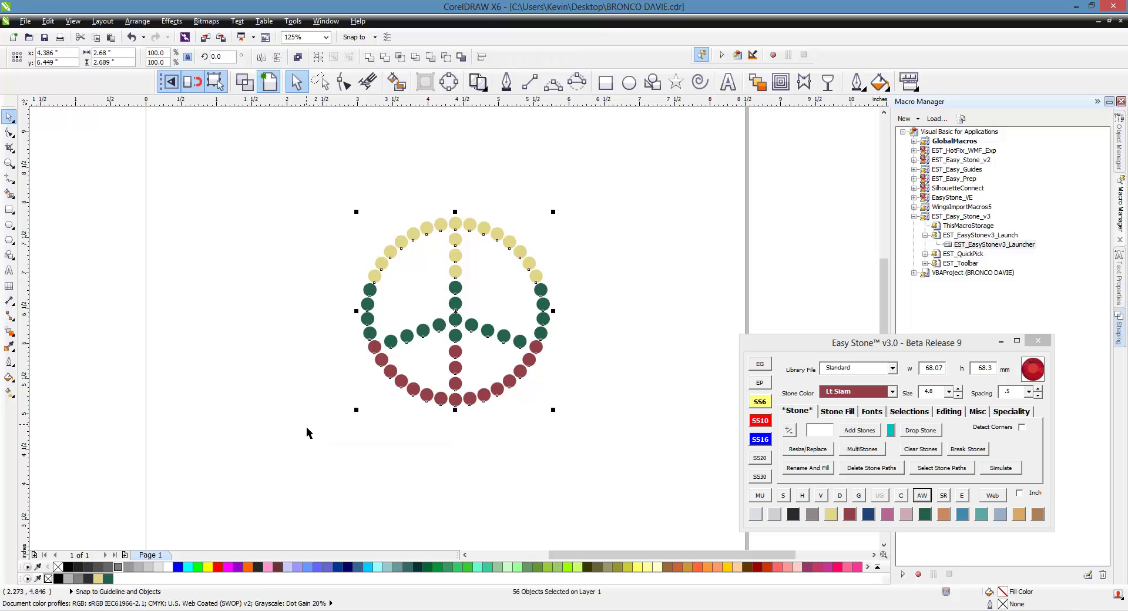
pyautogui.click(922, 497)
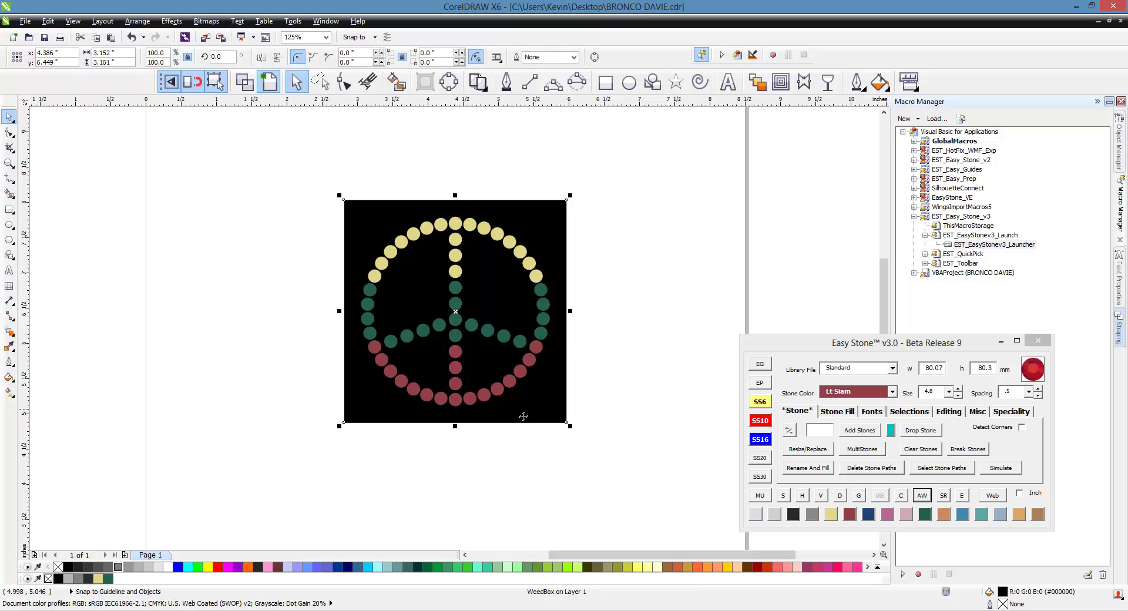
# - Delete that weed box and generate a final black weed box behind all 56 stones
pyautogui.click(284, 370)
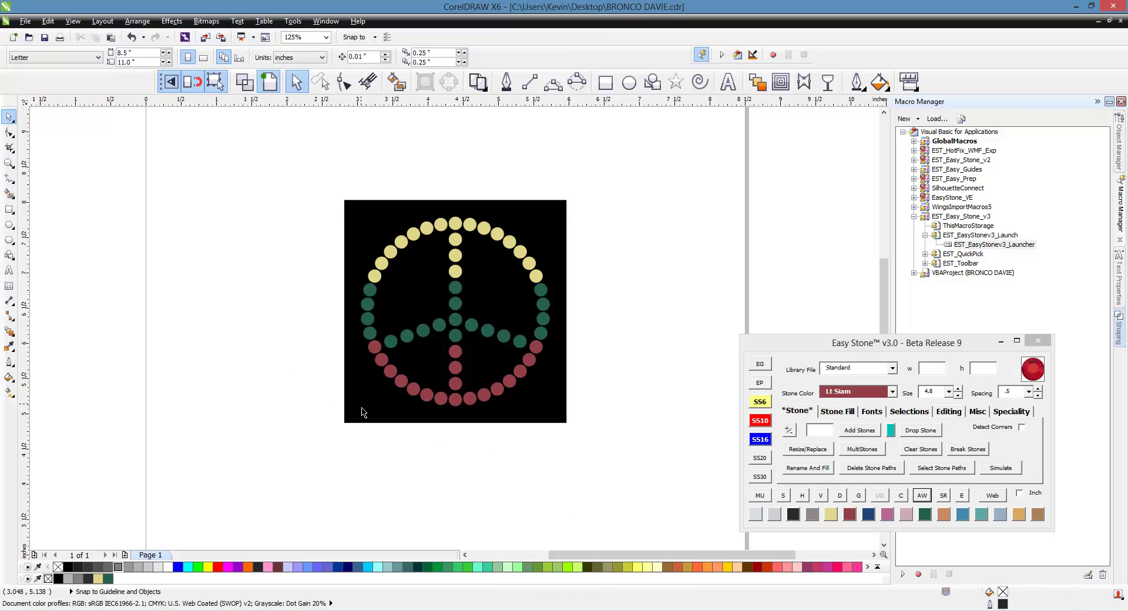
pyautogui.click(362, 412)
pyautogui.press('Delete')
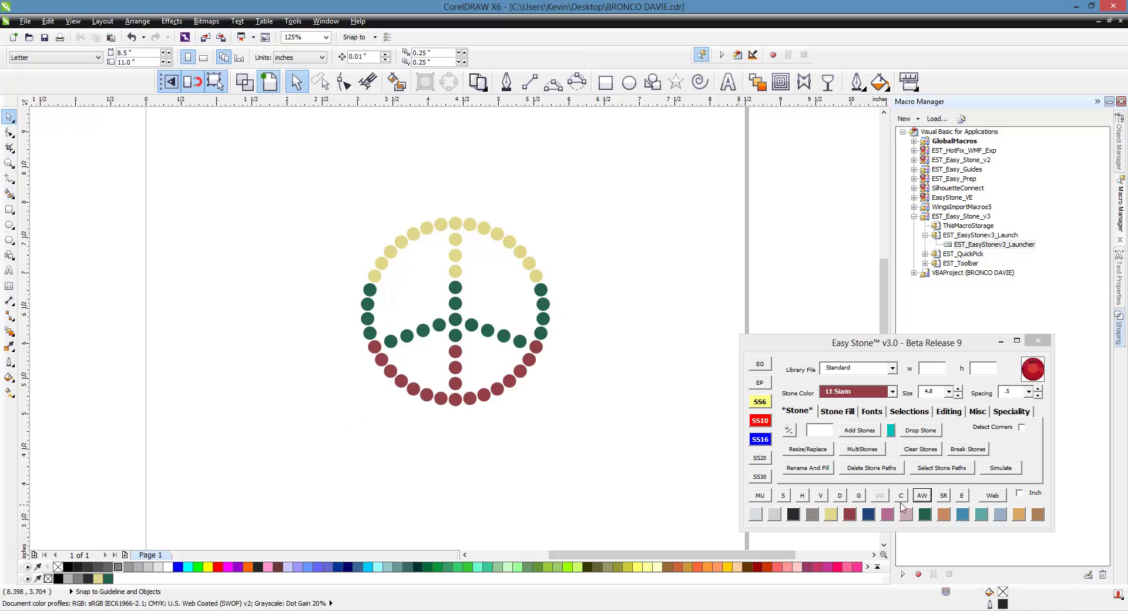
pyautogui.click(921, 496)
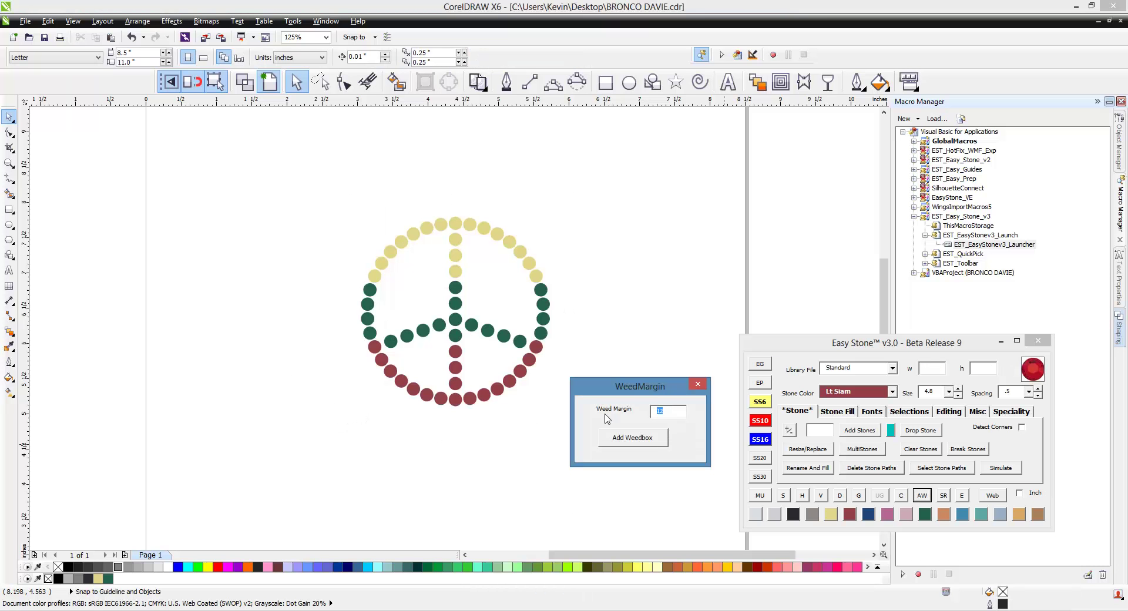
pyautogui.click(697, 384)
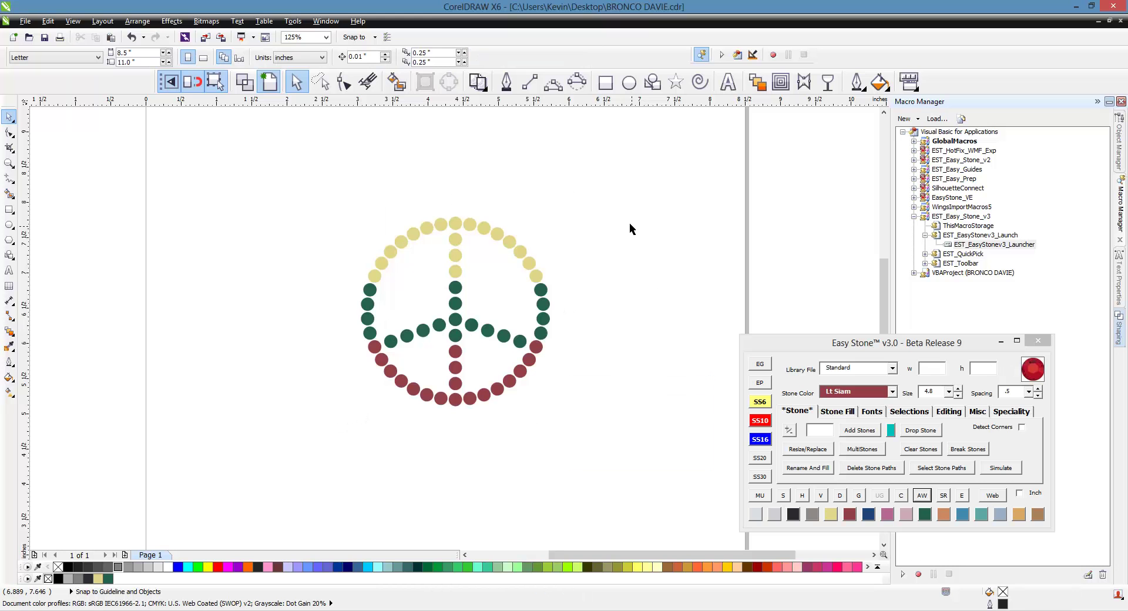
pyautogui.moveTo(642, 160); pyautogui.dragTo(364, 382)
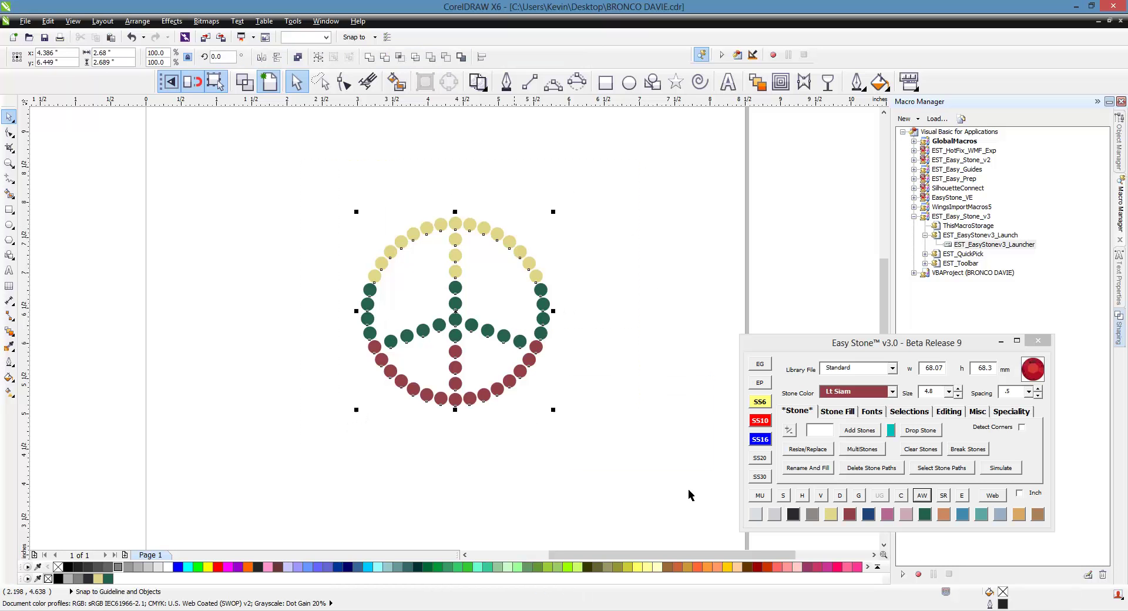
pyautogui.click(922, 498)
pyautogui.click(922, 496)
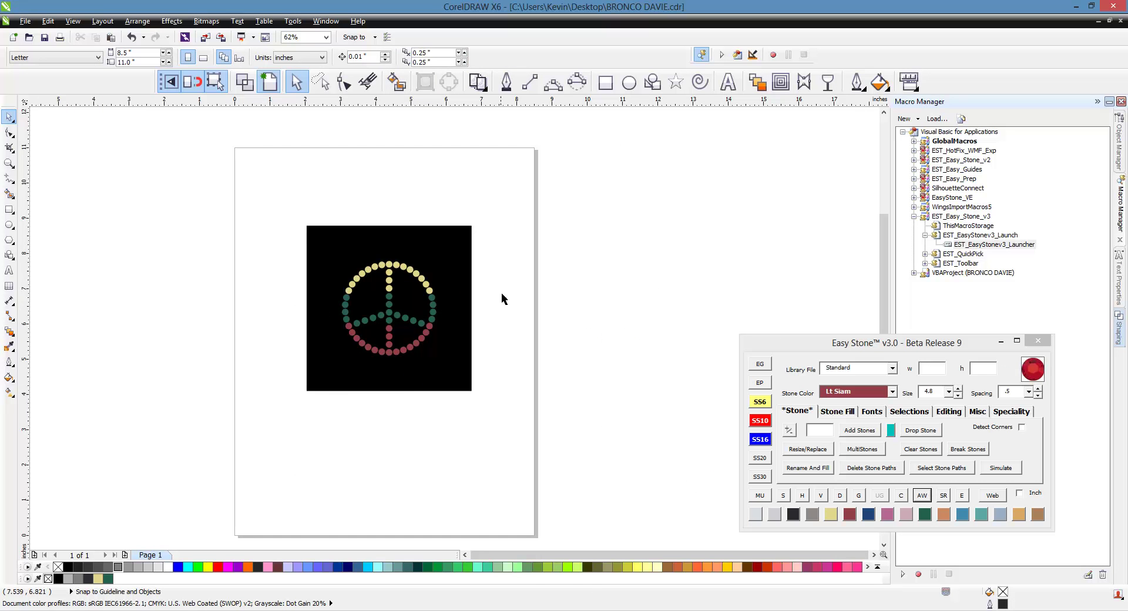
# - Drop a copy of the weed-boxed design right of the page and render it as simulated rhinestones
pyautogui.moveTo(278, 211); pyautogui.dragTo(492, 399)
pyautogui.moveTo(330, 273); pyautogui.dragTo(584, 273)
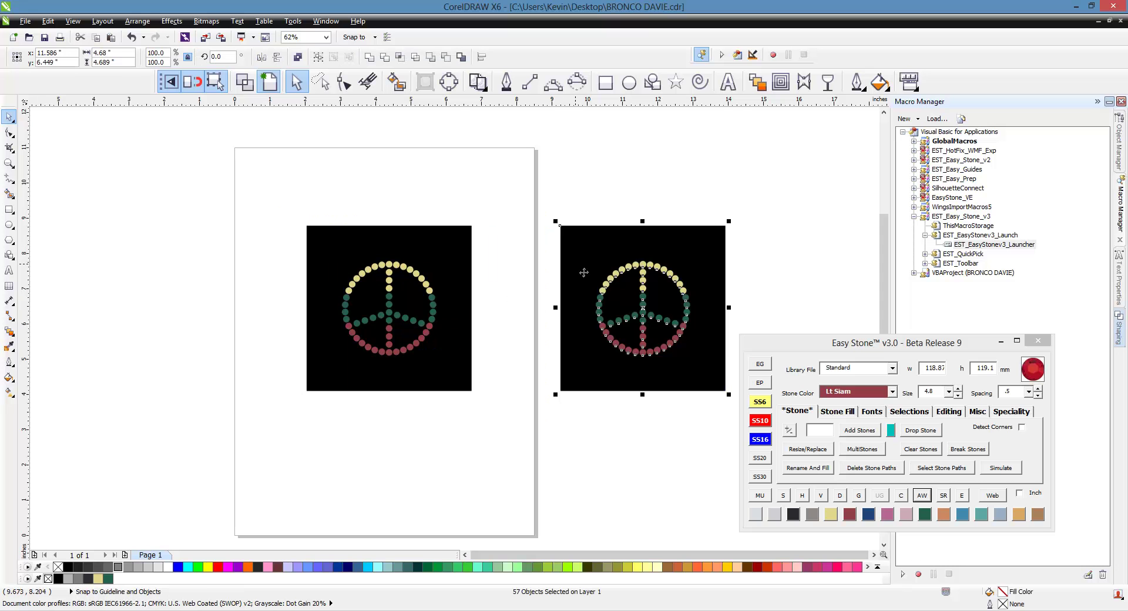
pyautogui.click(785, 496)
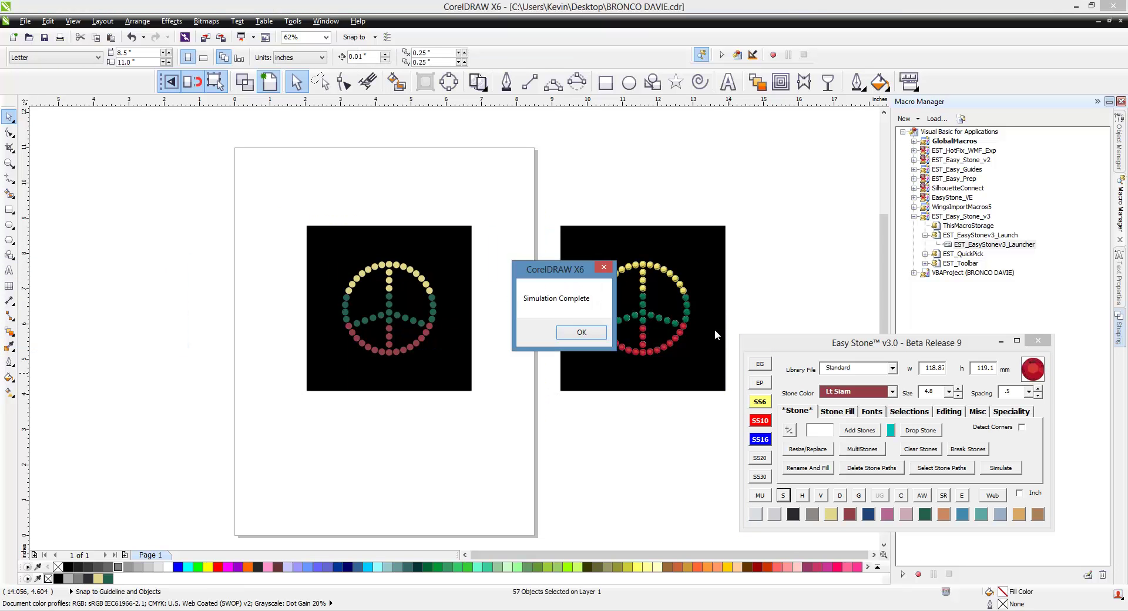
# - Show the copy's stone count and label it with 2.75"w X 2.75"h dimensions
pyautogui.moveTo(796, 236); pyautogui.dragTo(550, 385)
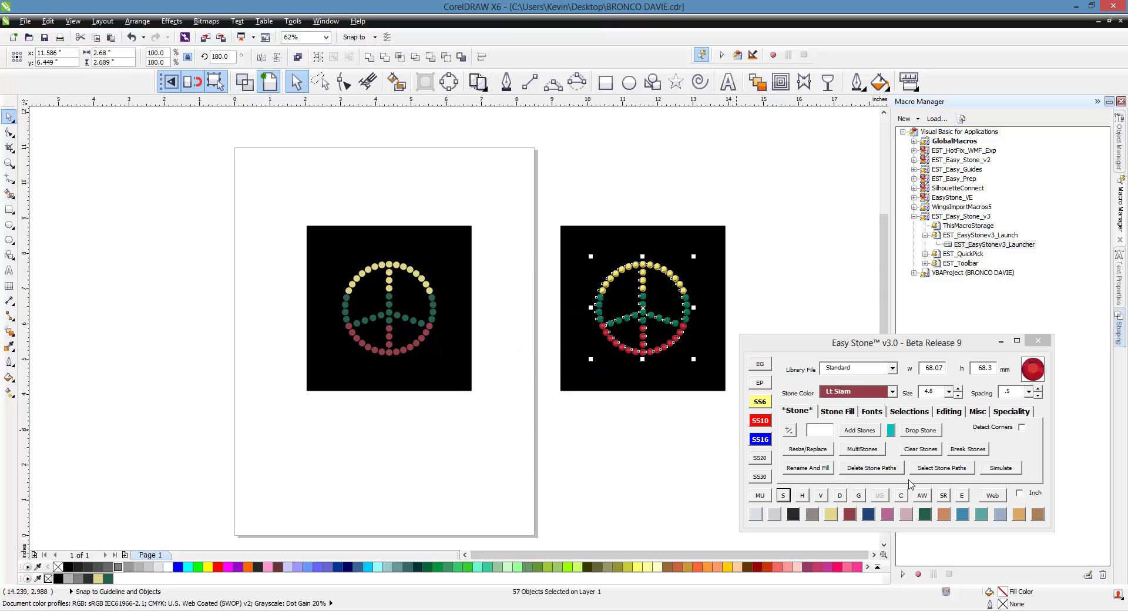
pyautogui.click(943, 497)
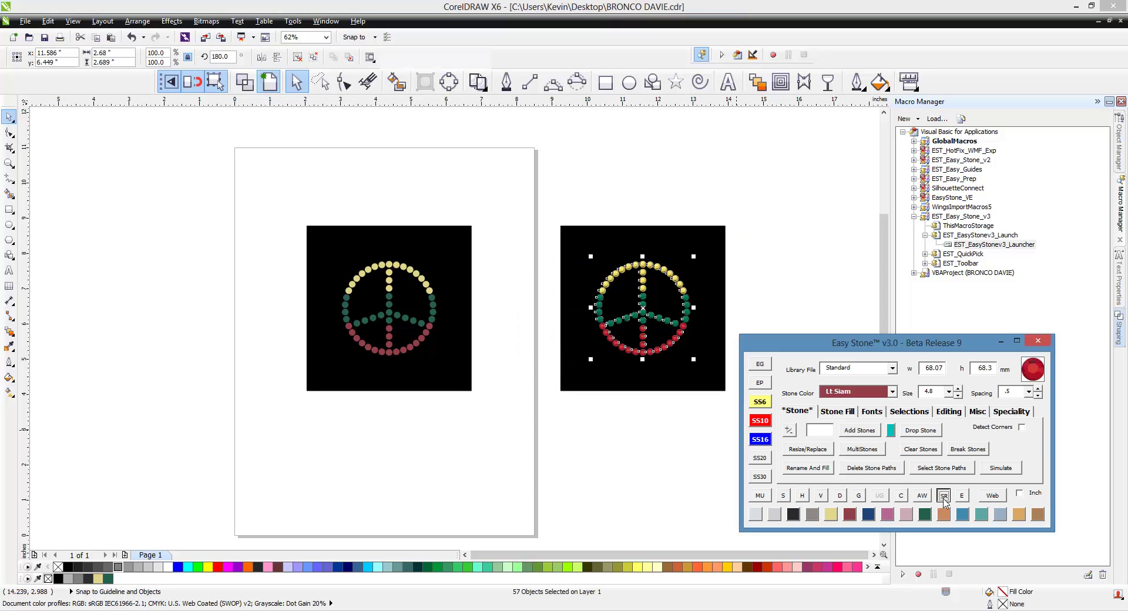
pyautogui.click(605, 381)
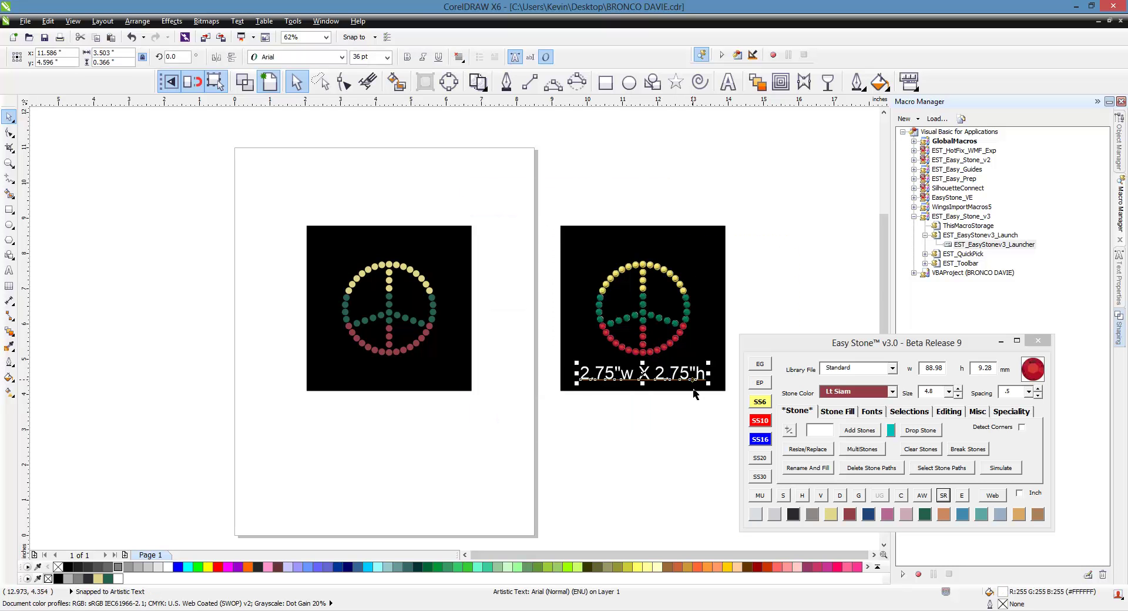
pyautogui.click(682, 425)
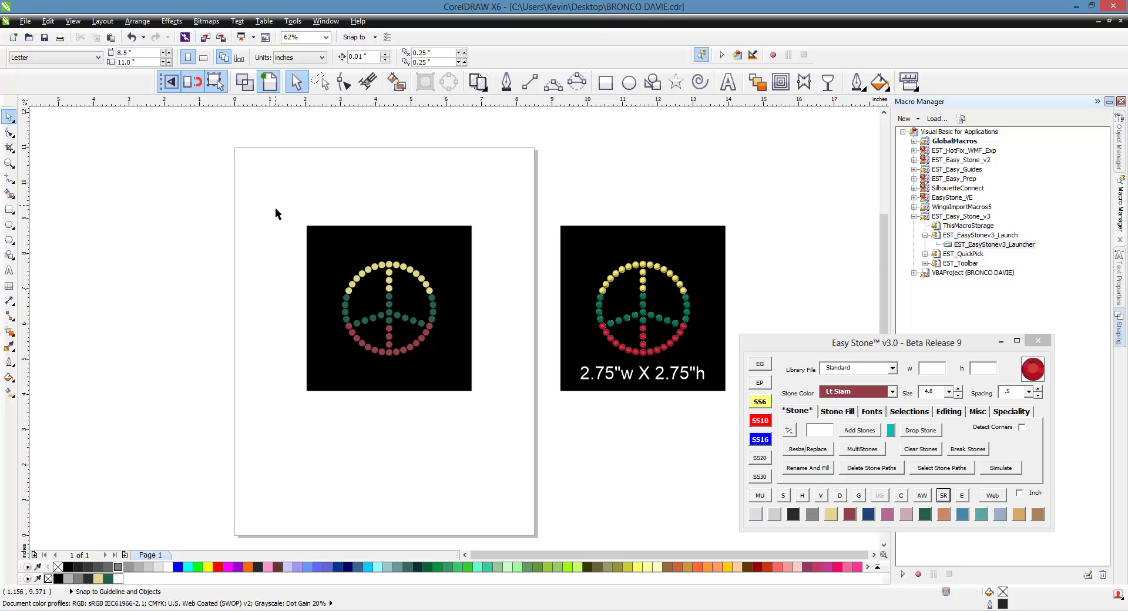
# - Select the original peace sign design and show Easy Stone's Misc export tools
pyautogui.moveTo(275, 206); pyautogui.dragTo(506, 419)
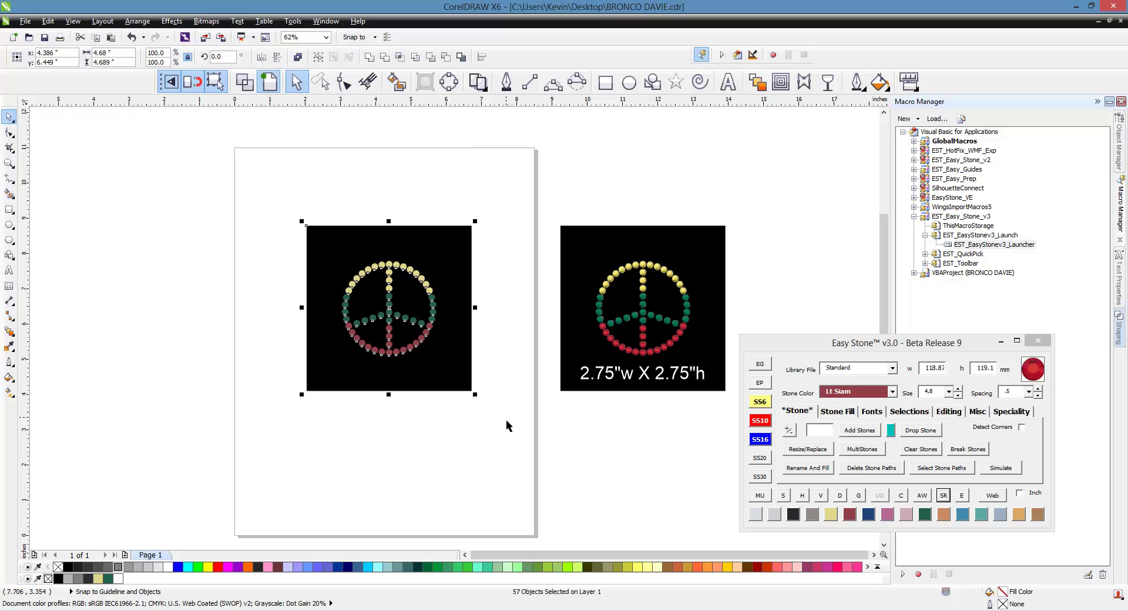
pyautogui.click(979, 414)
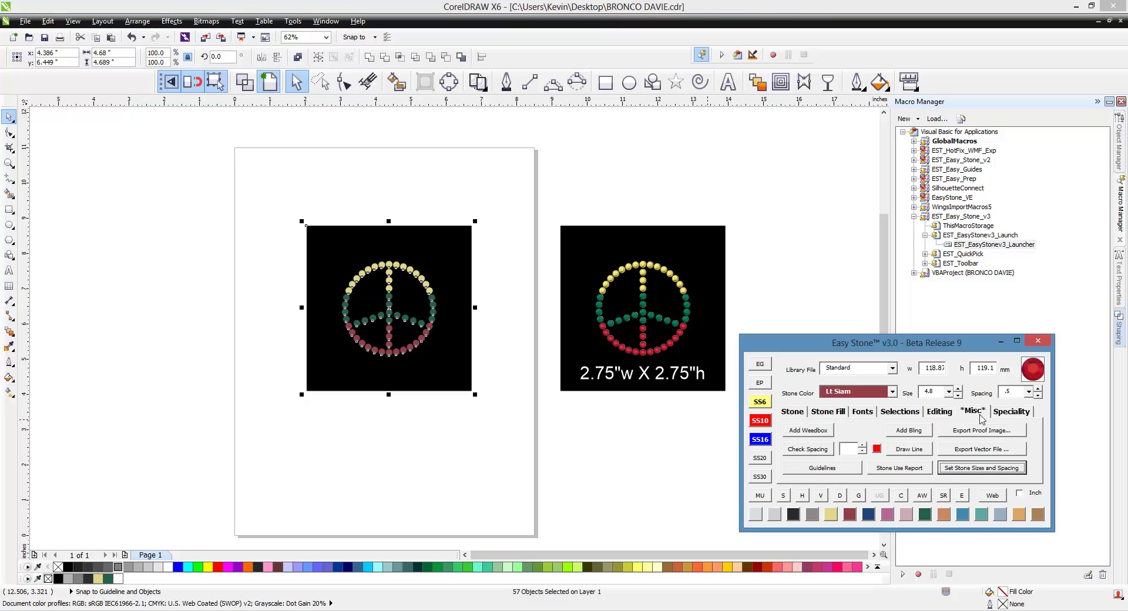
# - Assign Citrine and Lt Siam to template 1, Emerald Green to template 2, CDR output named MiniPeaceSign
pyautogui.click(987, 451)
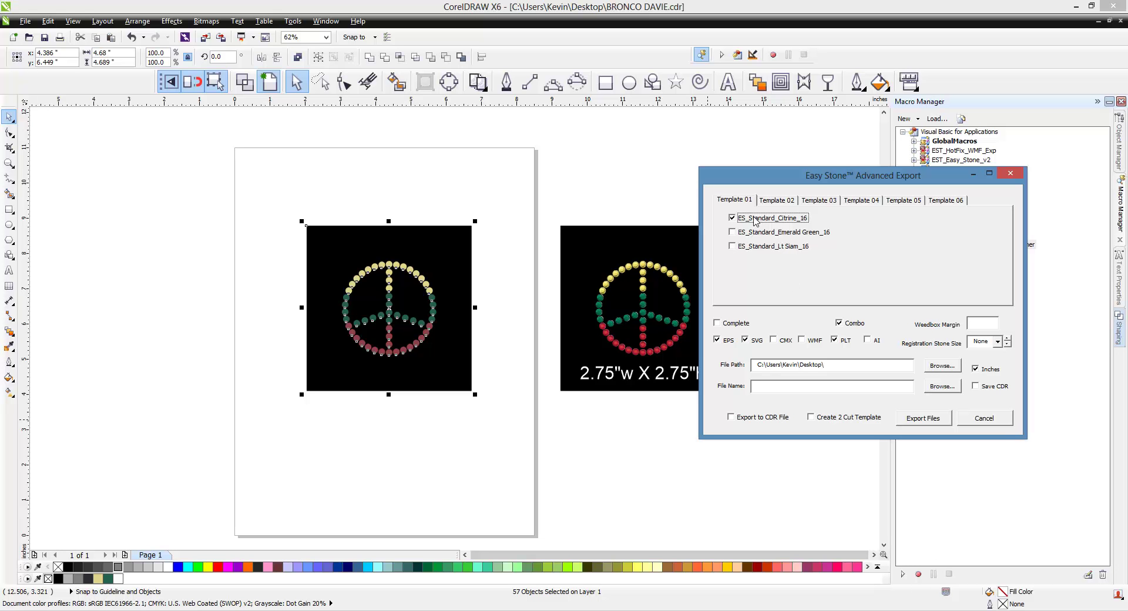
pyautogui.click(772, 249)
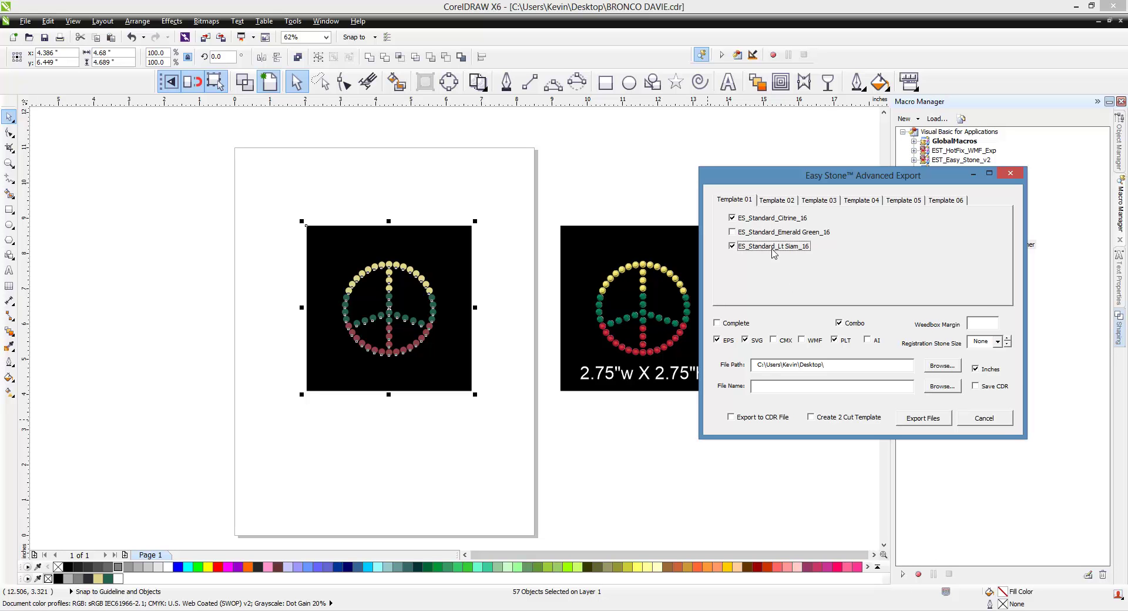
pyautogui.click(786, 197)
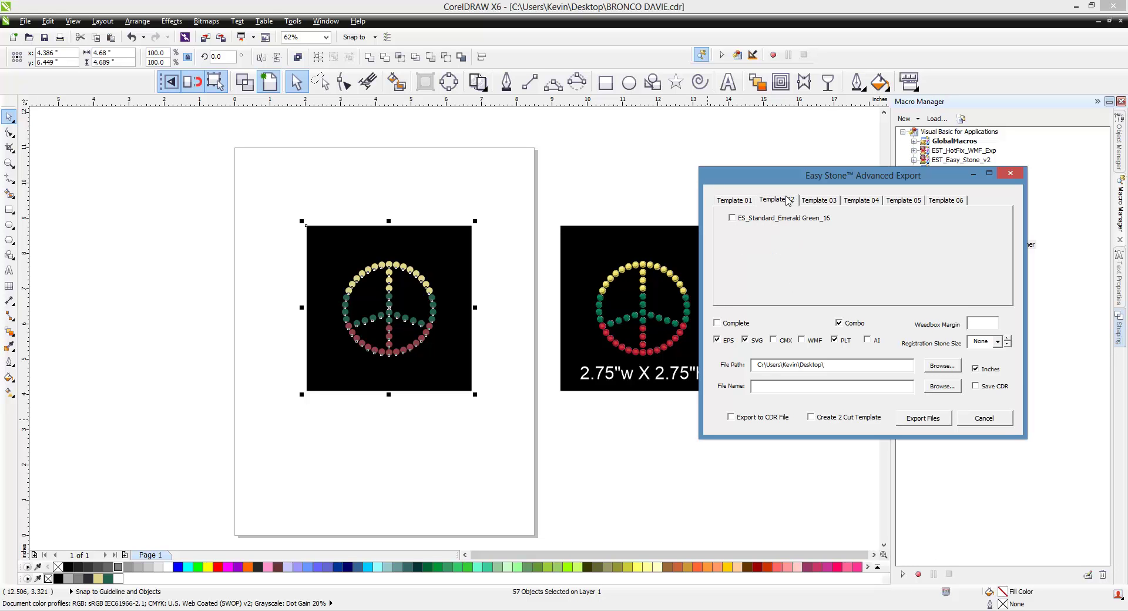
pyautogui.click(767, 219)
pyautogui.click(745, 418)
pyautogui.click(796, 390)
pyautogui.write('MiniPeaceSign')
# - Export the files and inspect the Citrine/Lt Siam and Emerald Green templates below the design
pyautogui.click(934, 418)
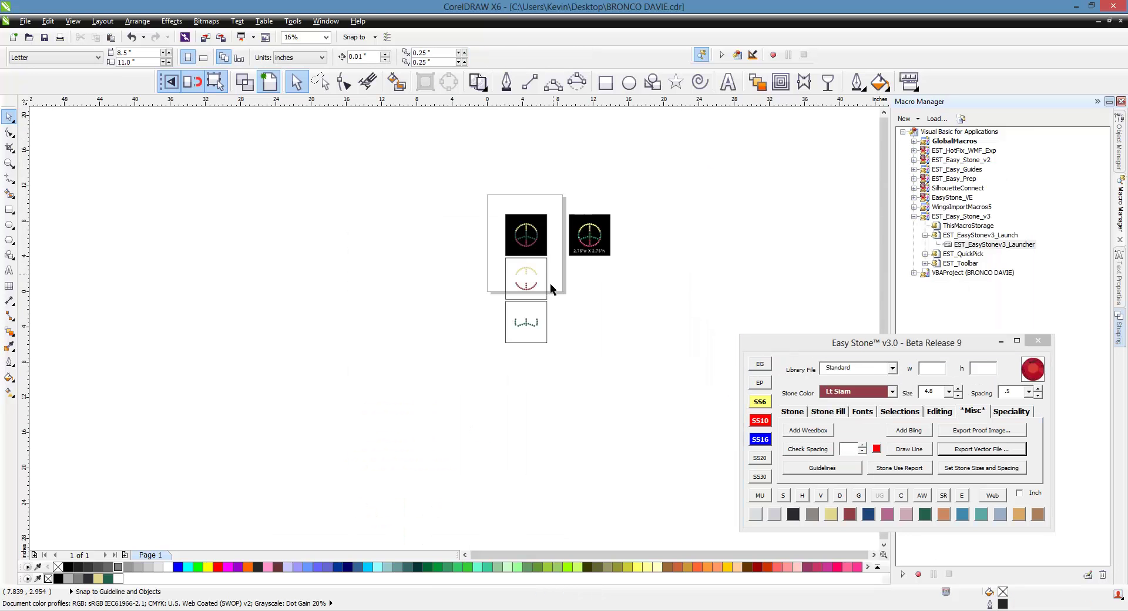
pyautogui.scroll(2, 549, 283)
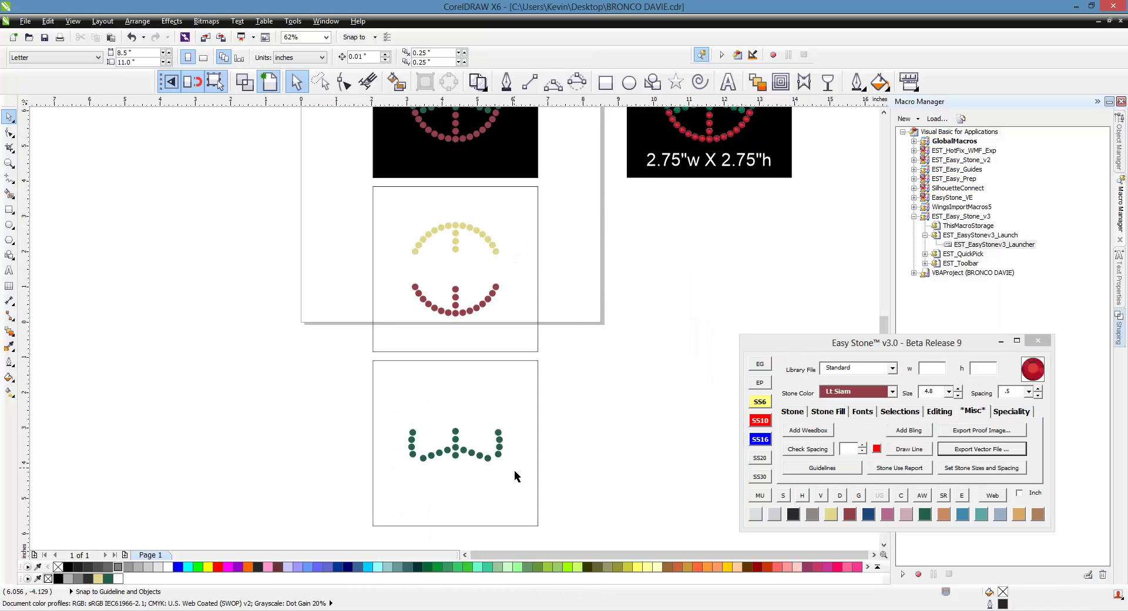
pyautogui.scroll(-2, 407, 354)
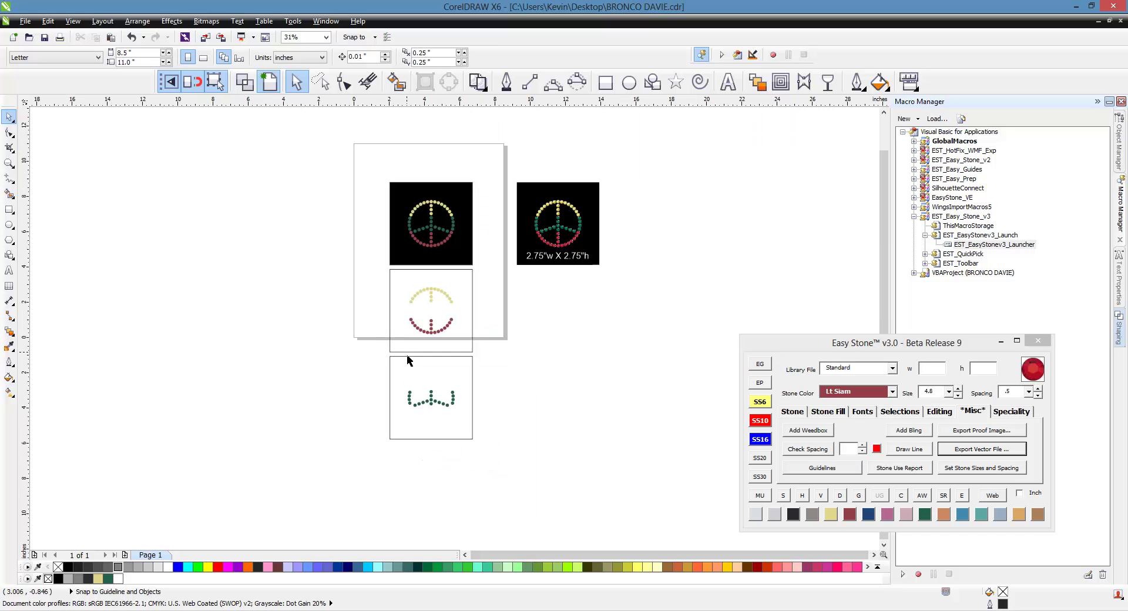
pyautogui.scroll(4, 435, 223)
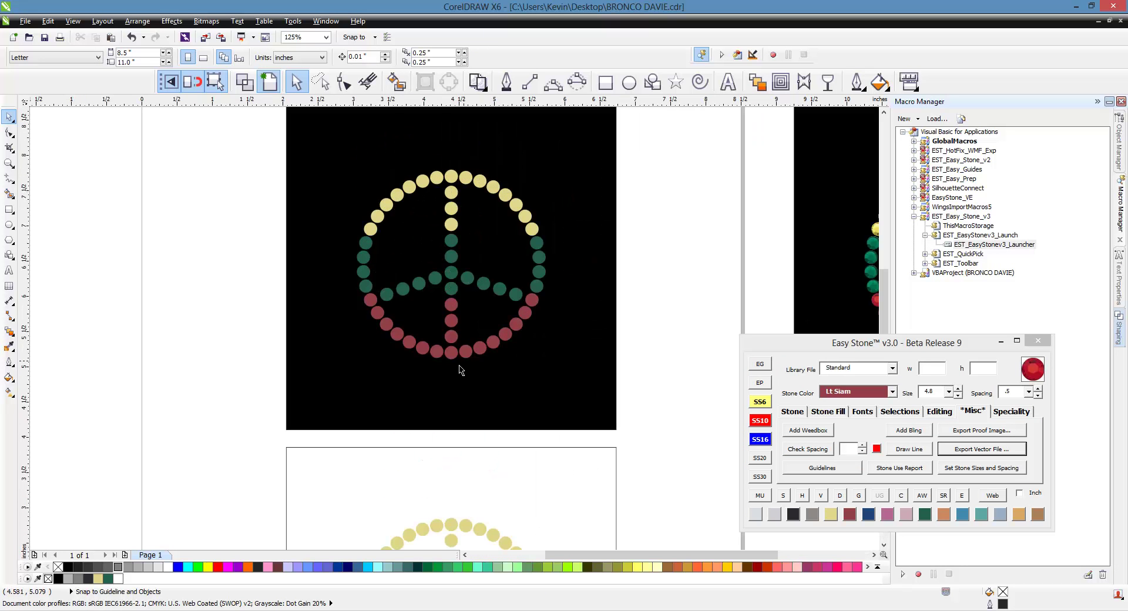
pyautogui.scroll(-1, 431, 269)
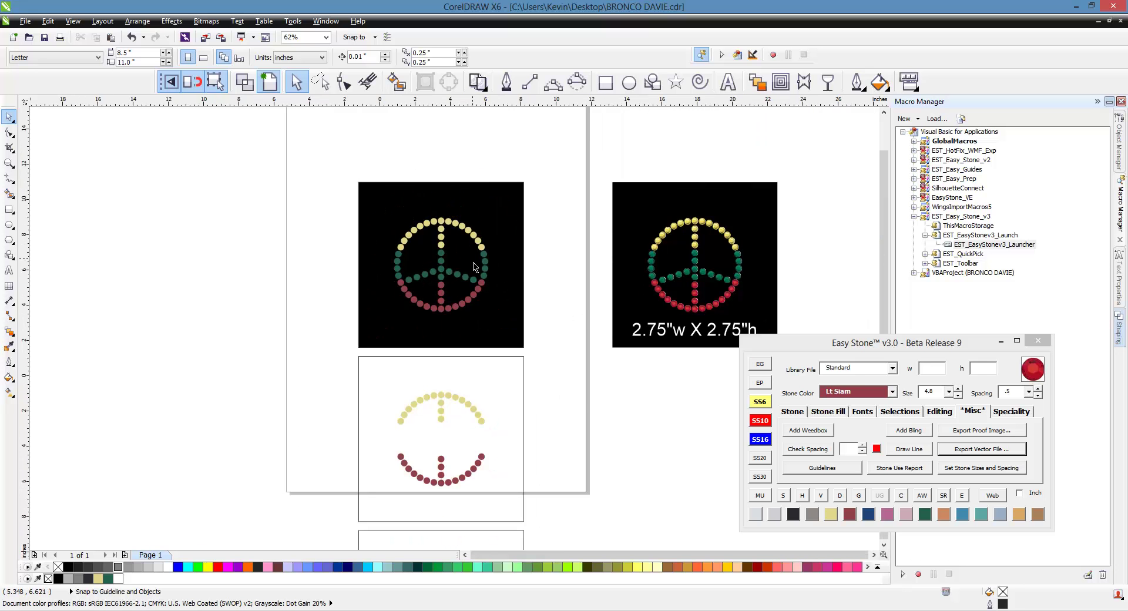
pyautogui.scroll(-1, 475, 267)
pyautogui.scroll(1, 521, 336)
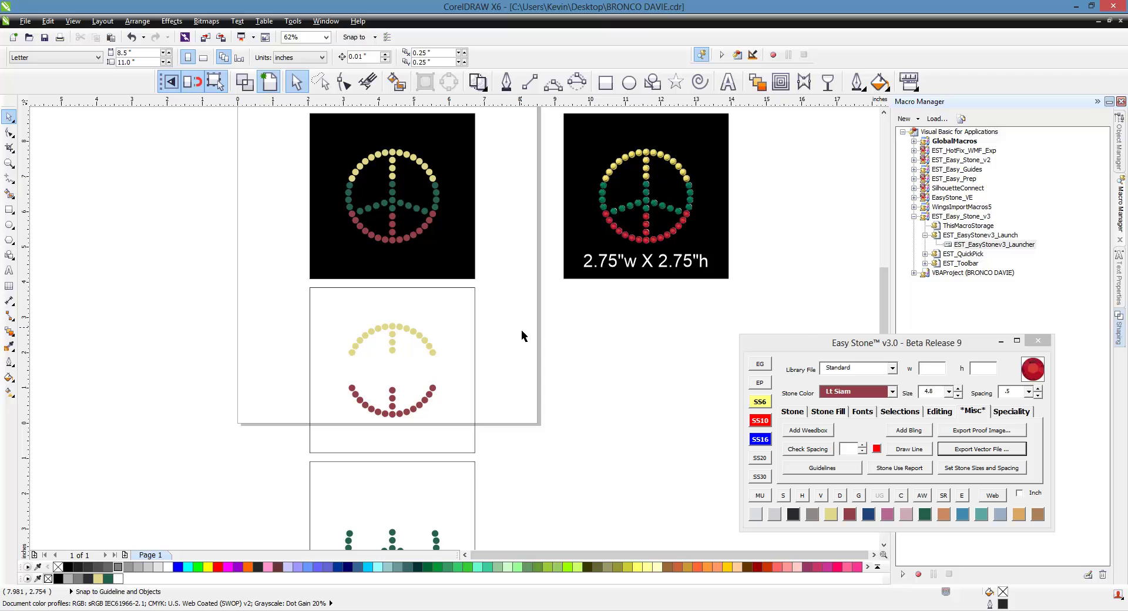
pyautogui.click(812, 346)
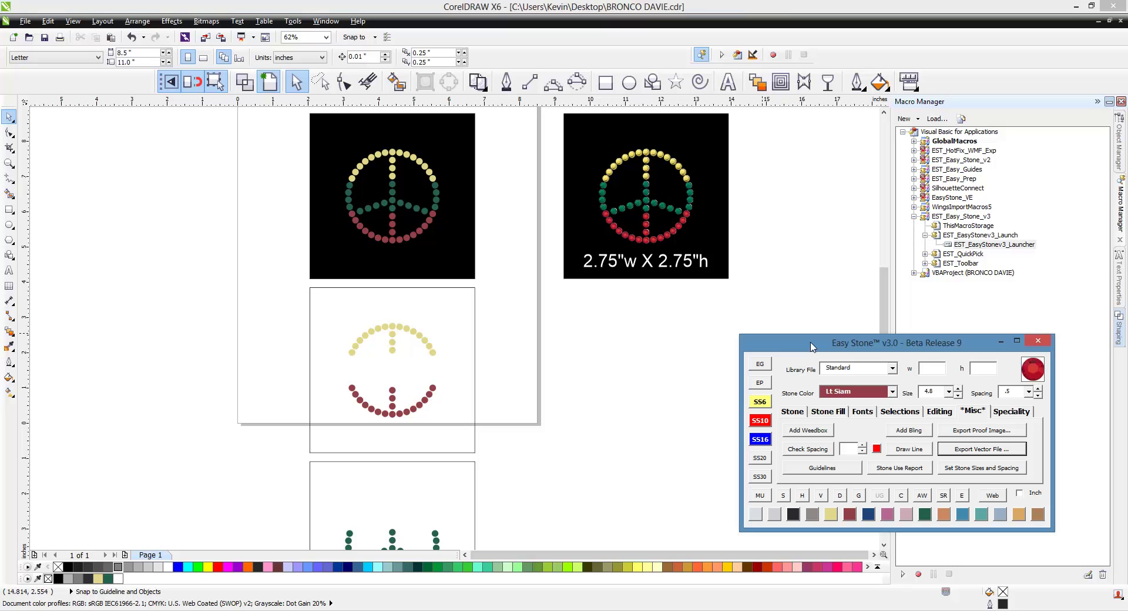